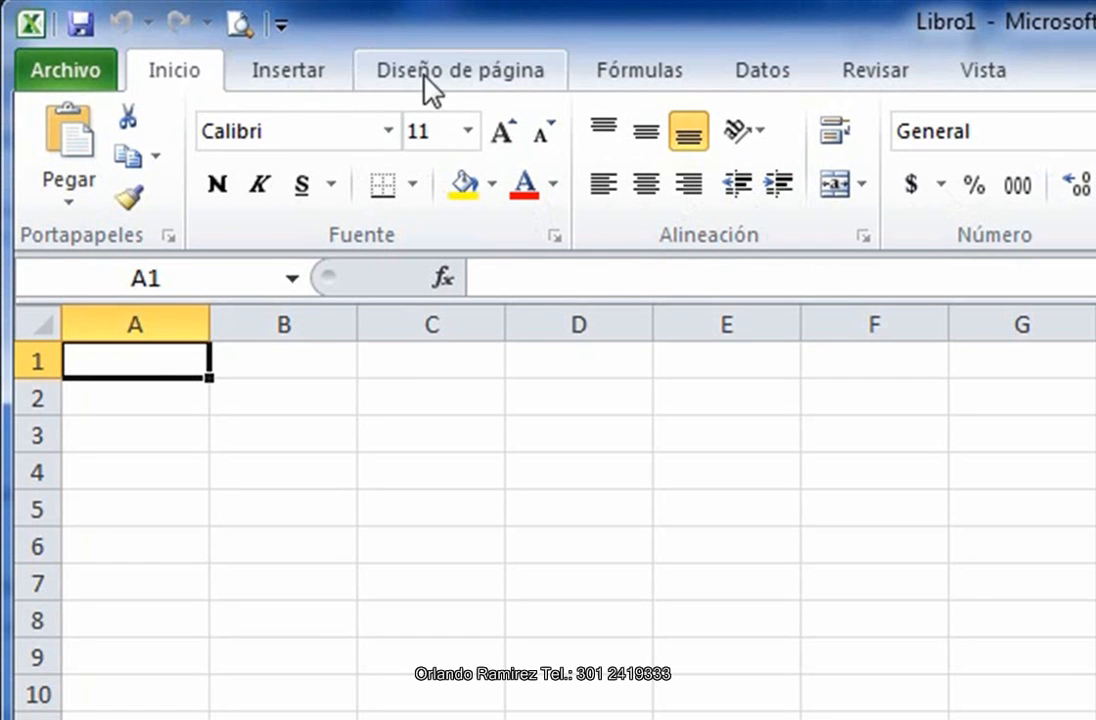
Step: Look through the command sets of Insertar, Diseño de página, Fórmulas, Datos, Revisar and Vista, ending back at Inicio
click(300, 77)
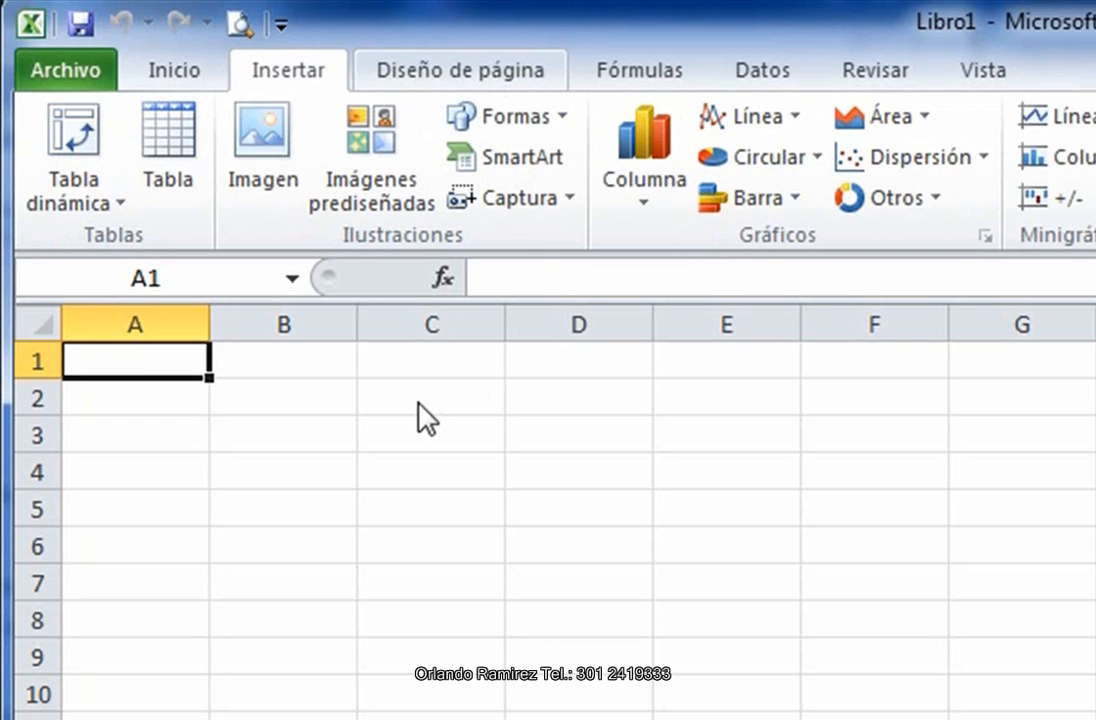
click(460, 70)
click(640, 70)
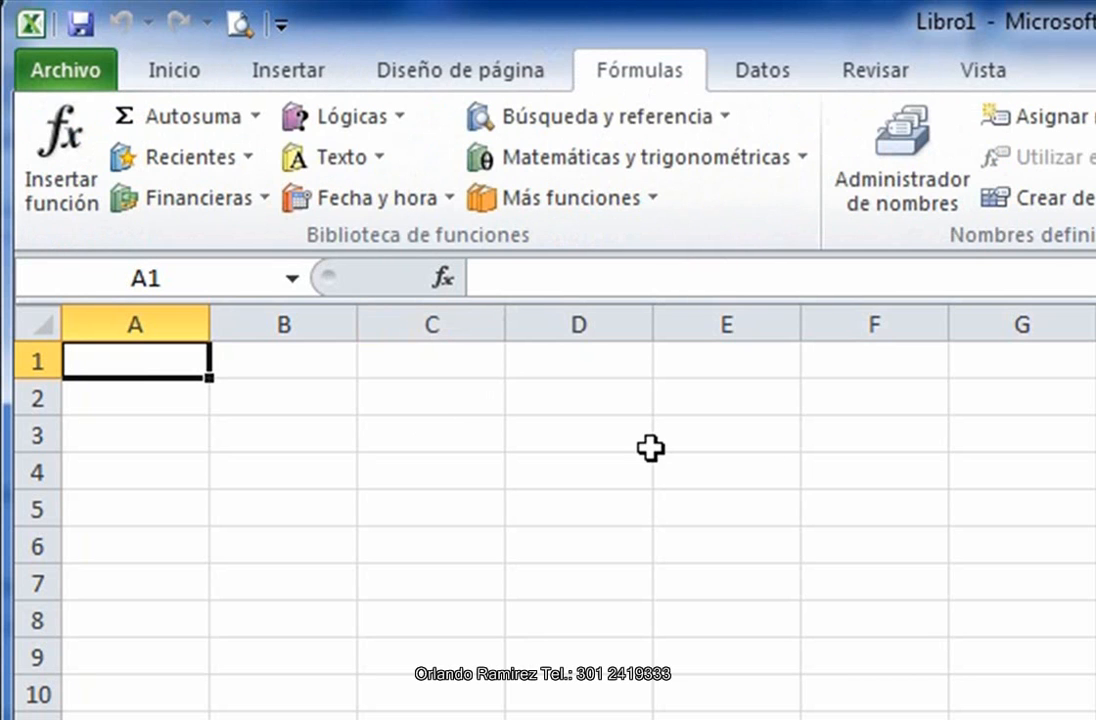
click(782, 79)
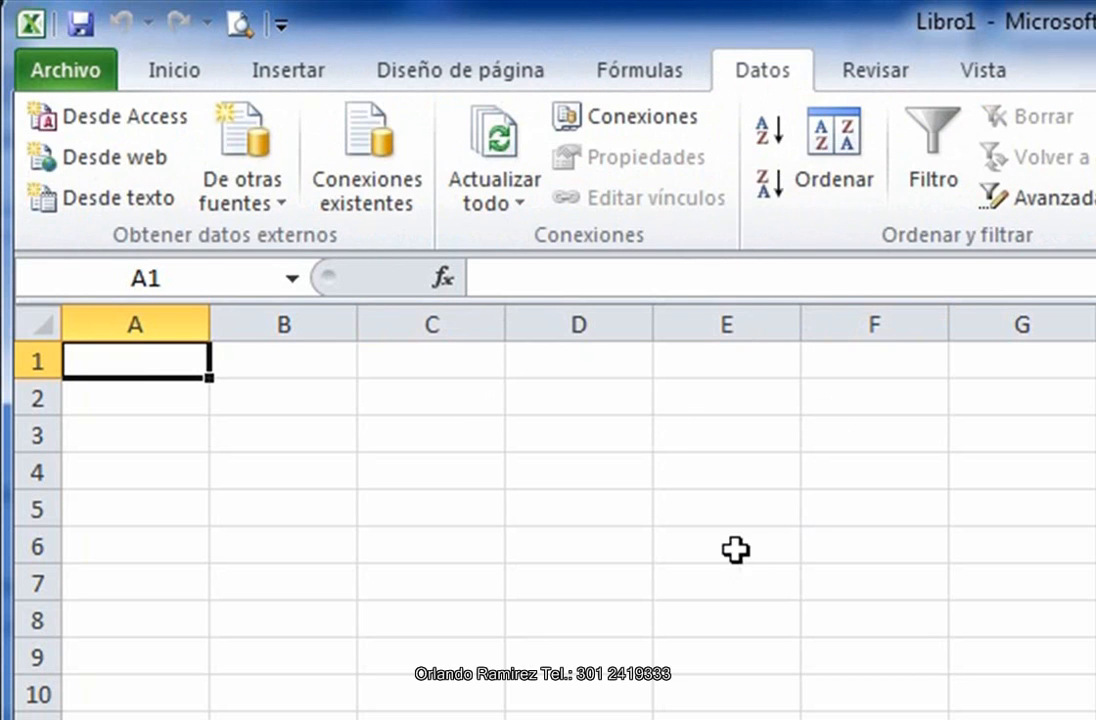
click(873, 75)
click(980, 78)
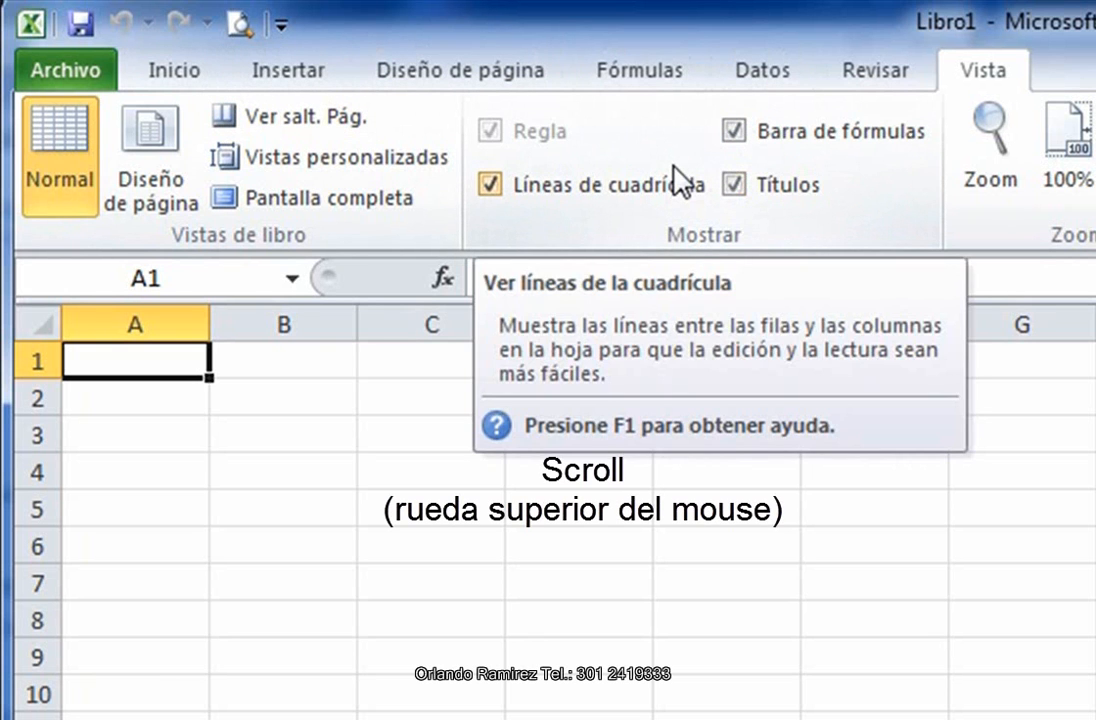
scroll(680, 183, up, 2)
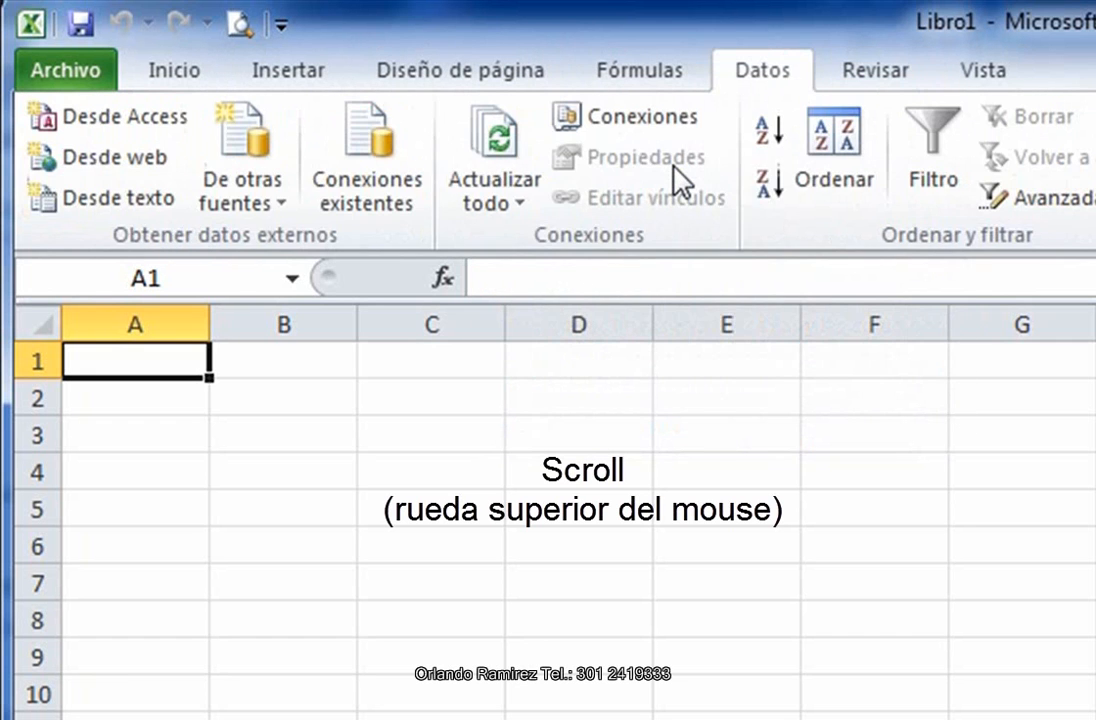
scroll(674, 168, up, 2)
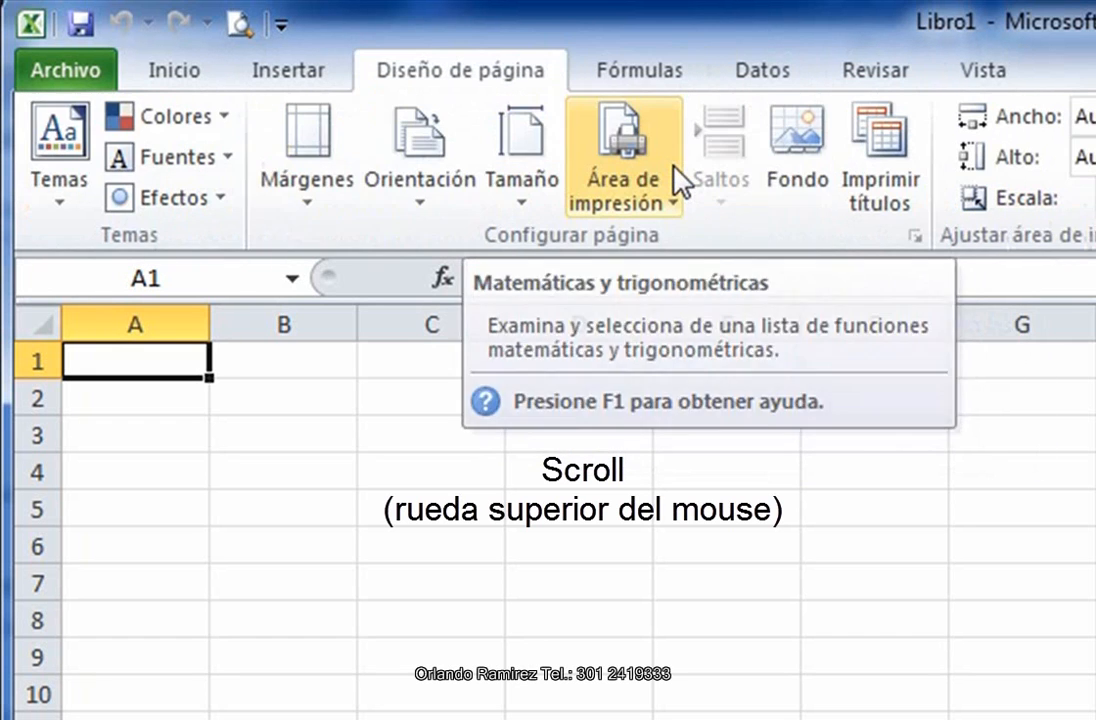
scroll(674, 168, up, 2)
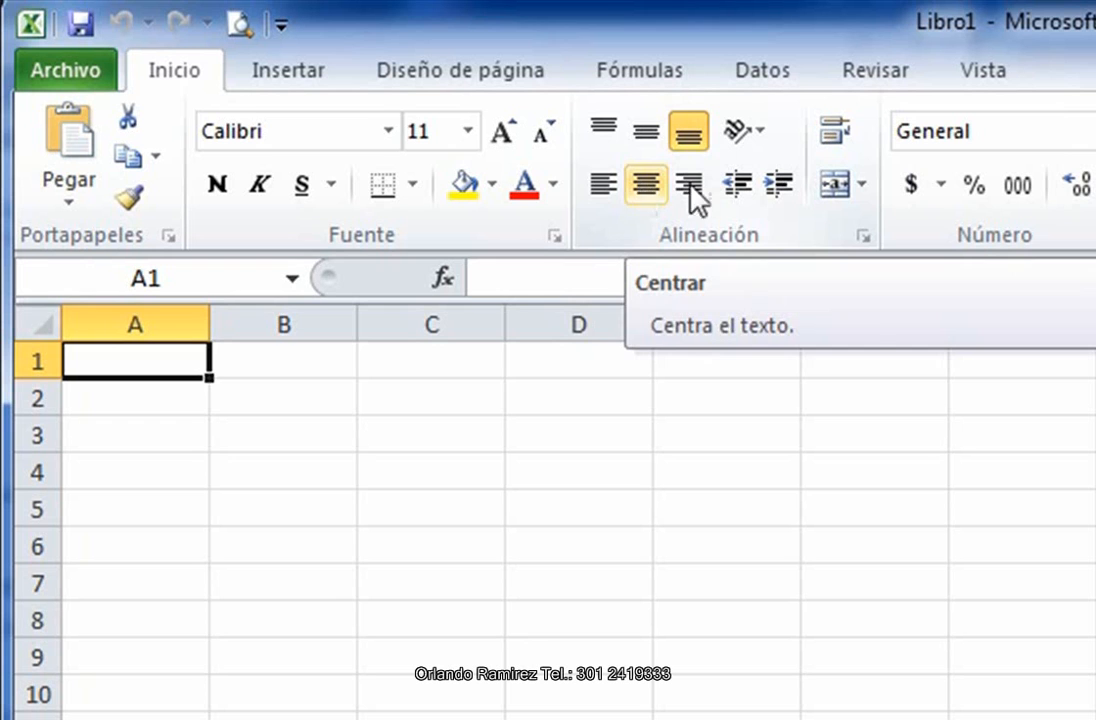
Step: Enter "informatica" in cell C2 and widen column C to nearly twice its width
click(423, 399)
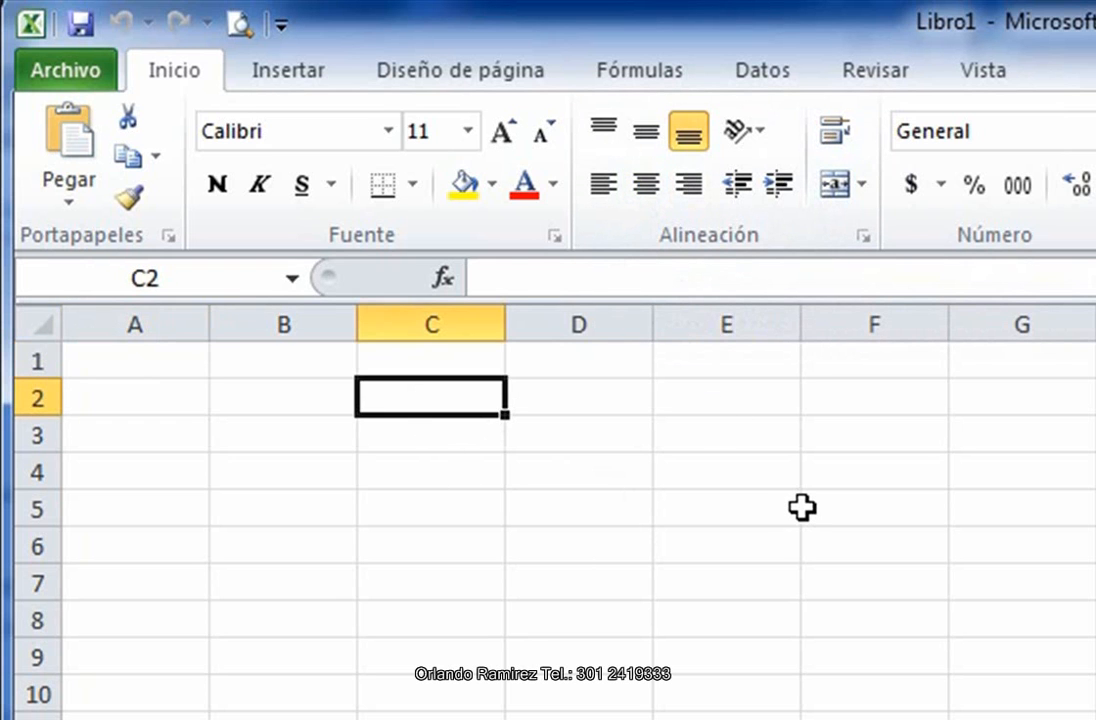
text(informatica)
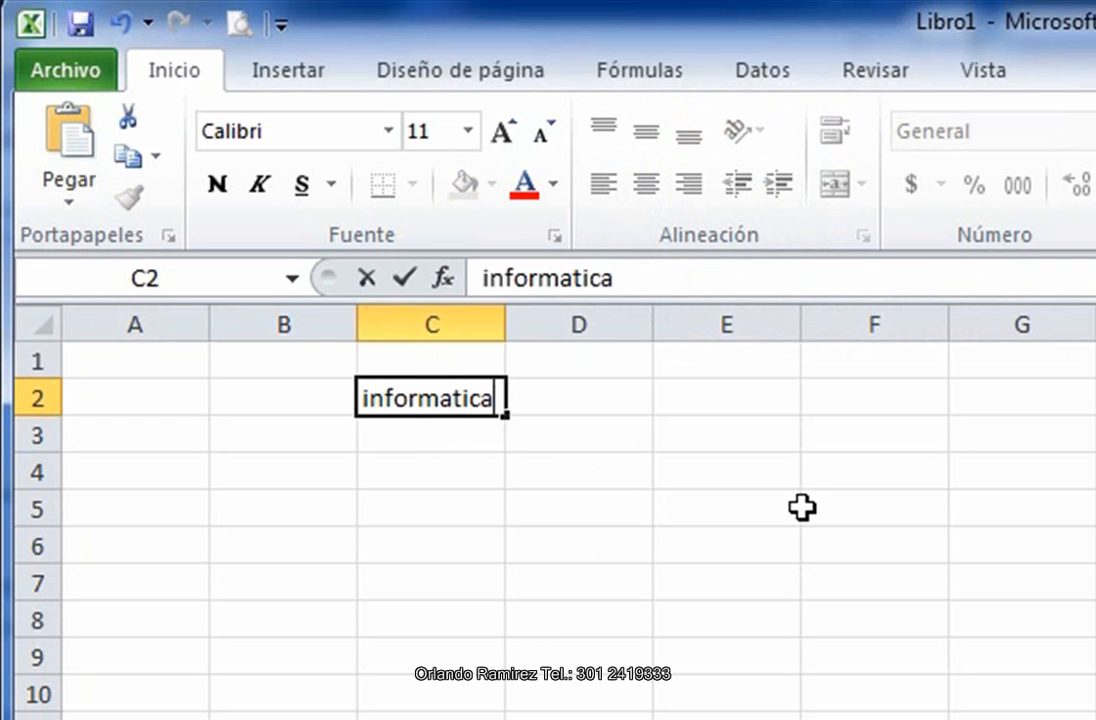
key(Return)
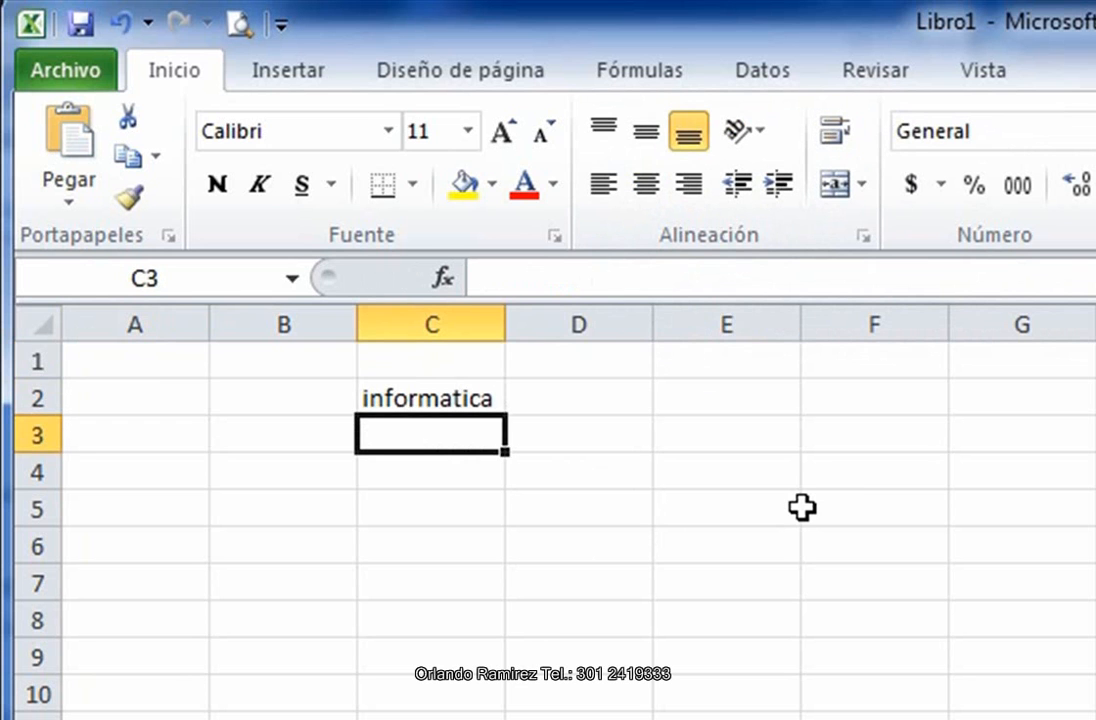
drag(538, 320, 612, 336)
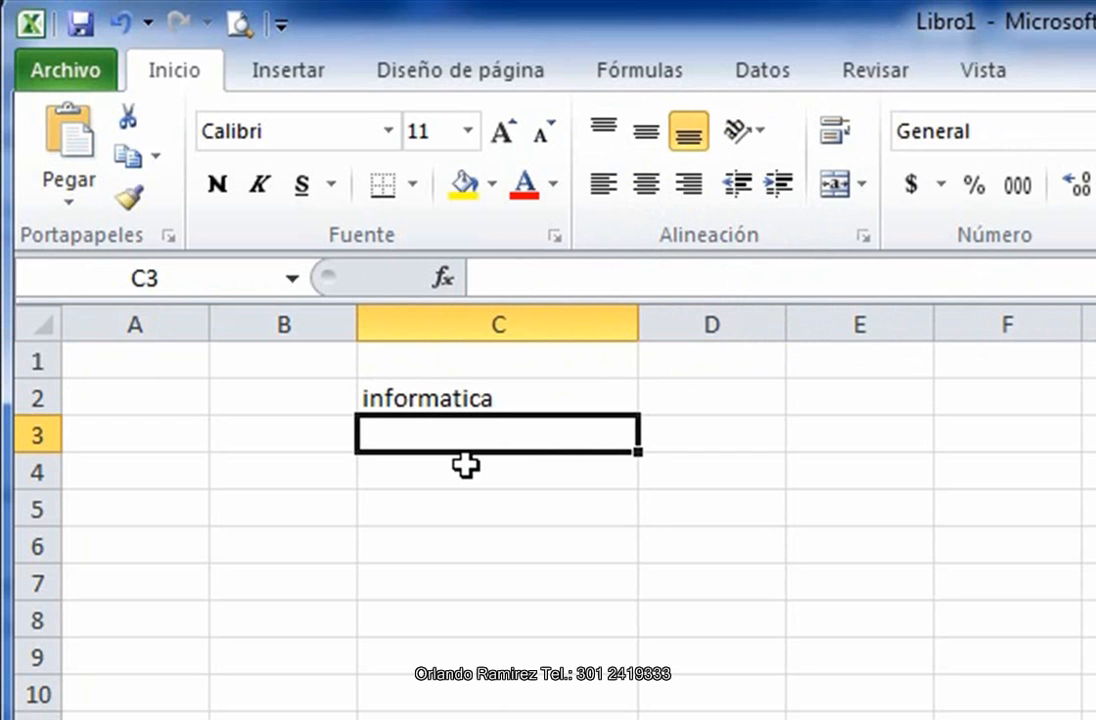
Step: Enter "informatica" in cells C3 and C4 as well
text(informatic)
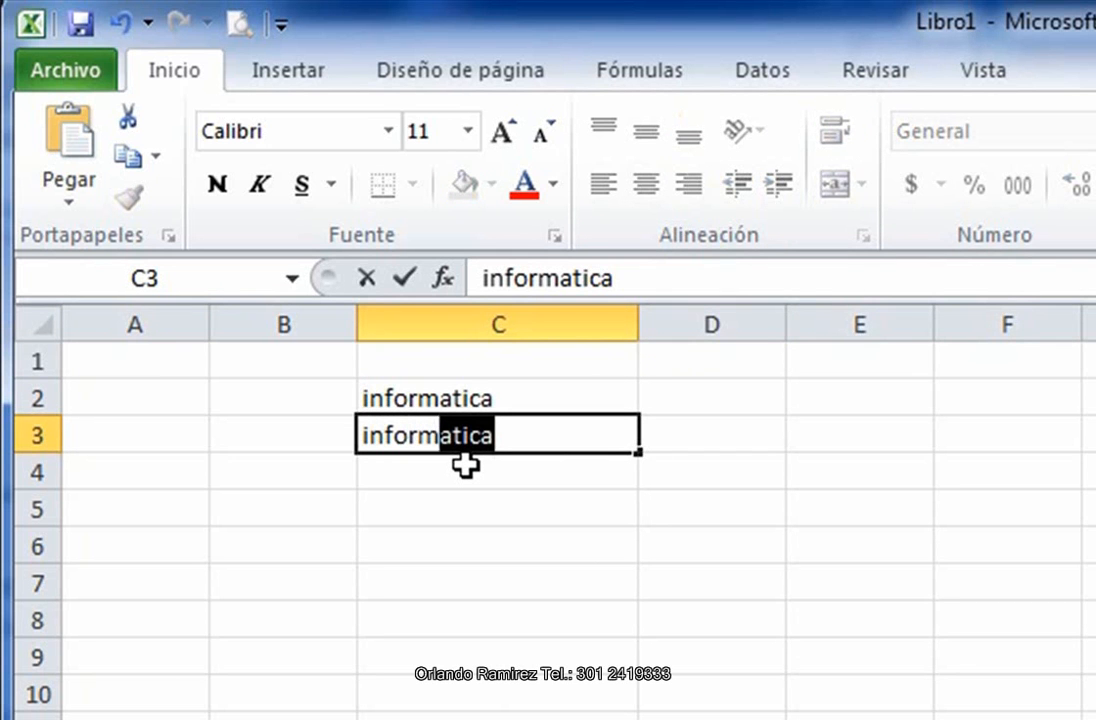
text(a)
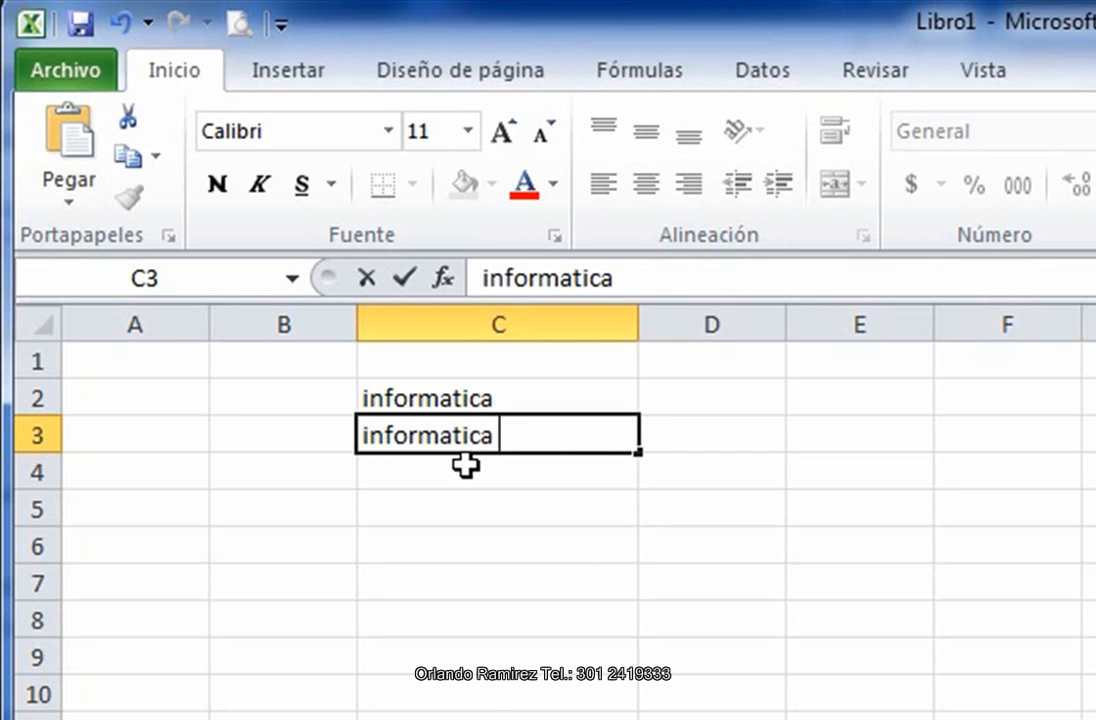
key(Return)
text(informatic)
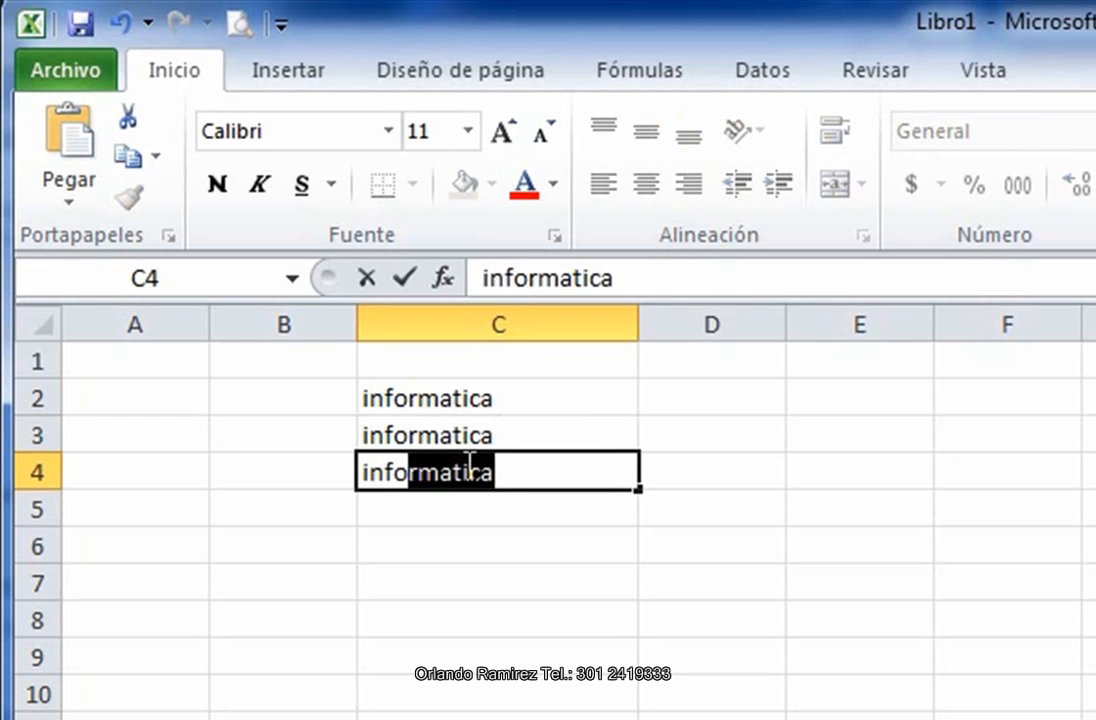
text(a)
key(Return)
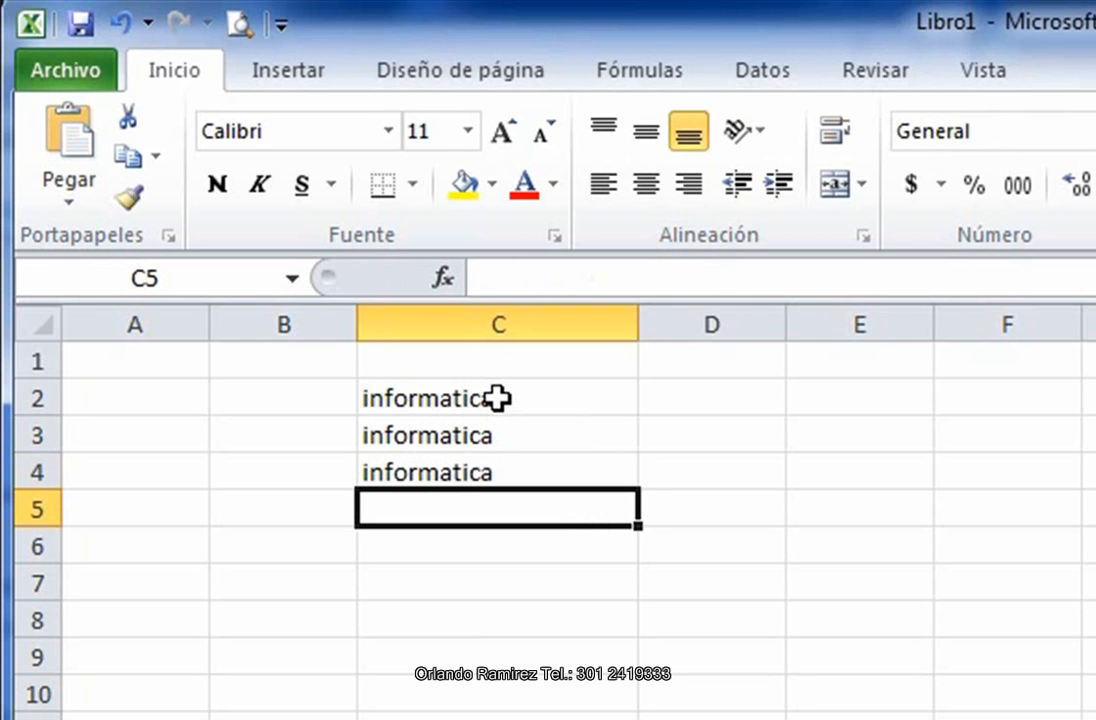
Step: Center the text of cell C2 horizontally
click(498, 398)
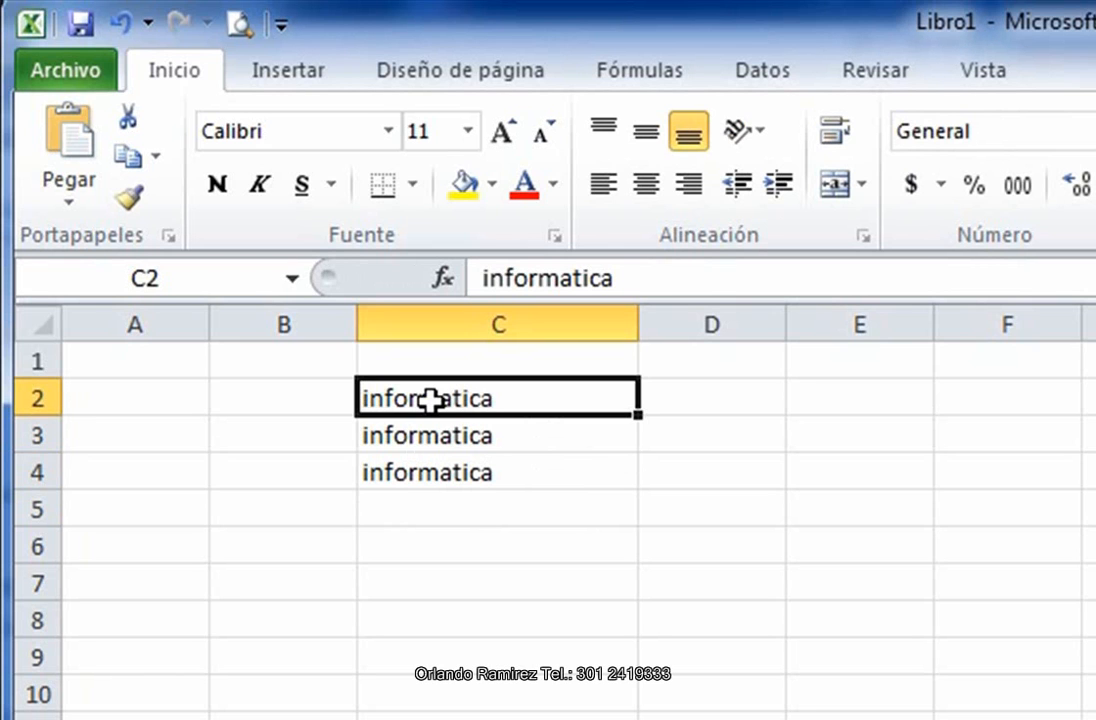
key(alt)
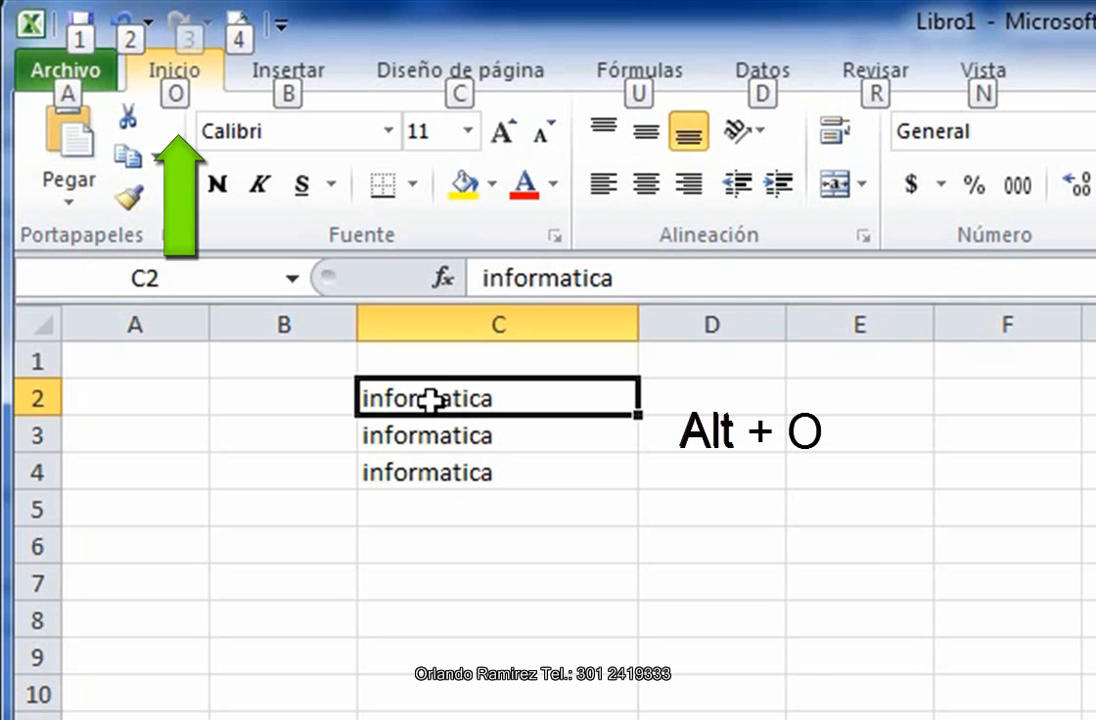
key(o)
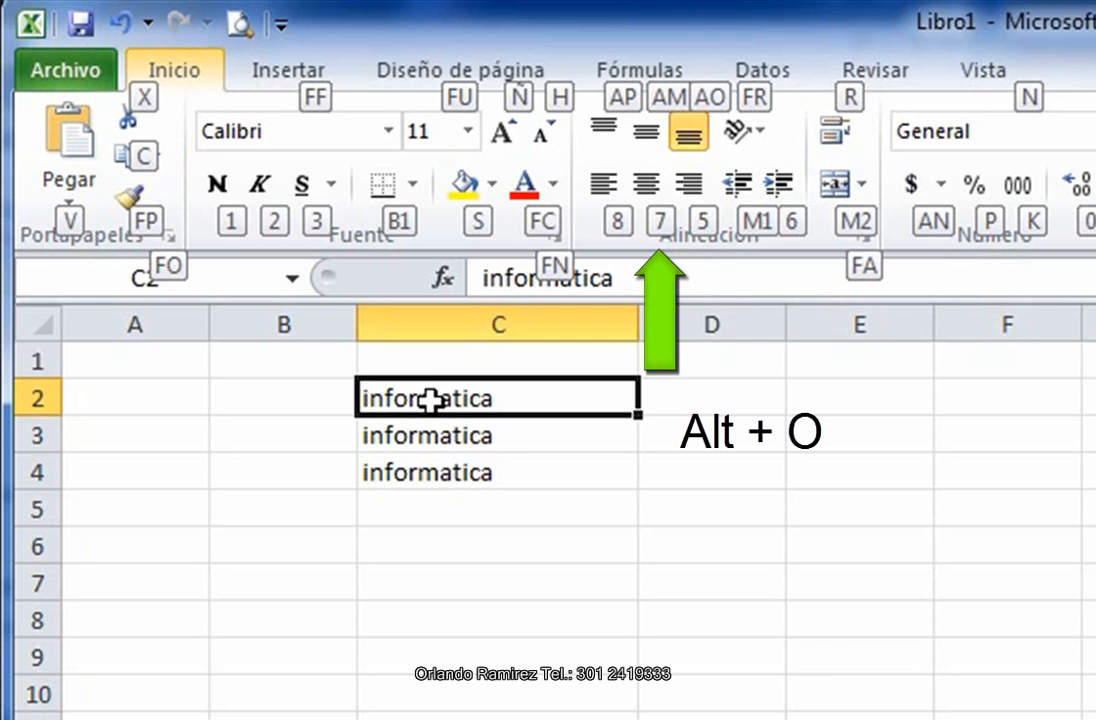
key(7)
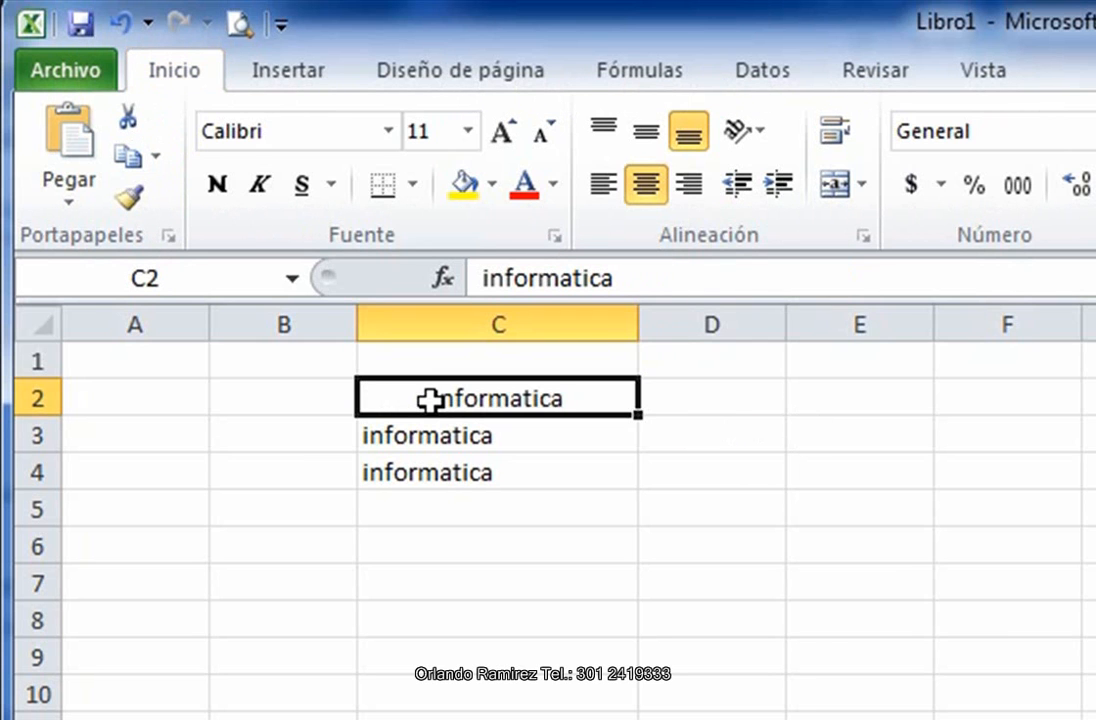
Step: Align the text of cell C3 to the right
key(Down)
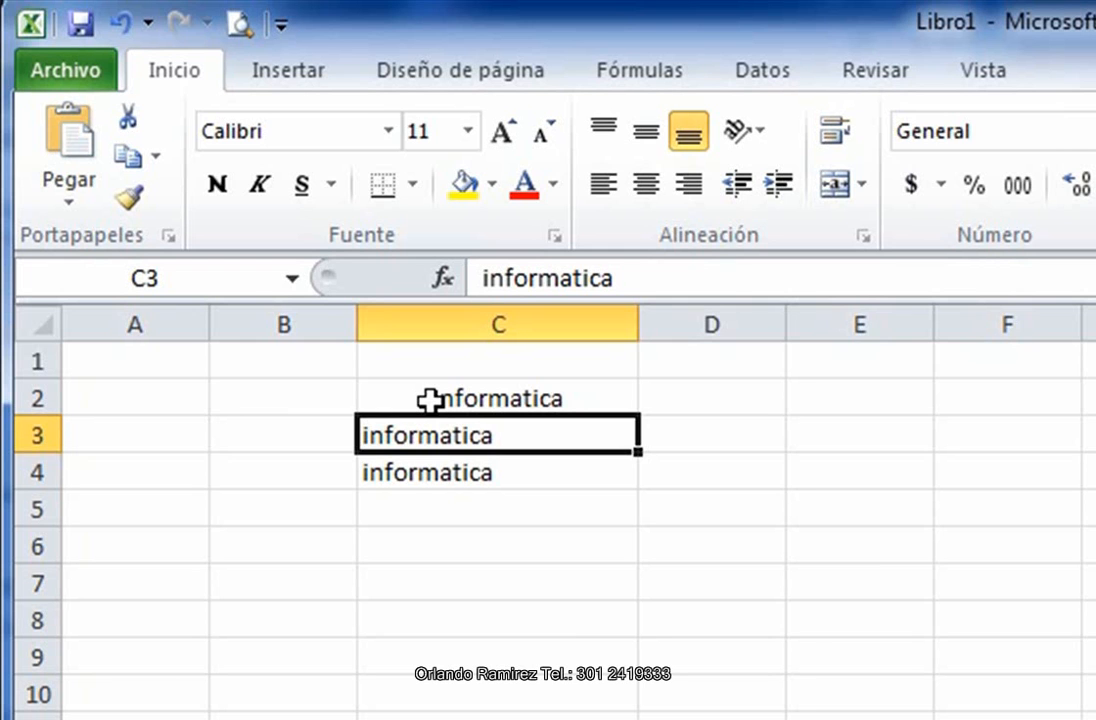
key(alt)
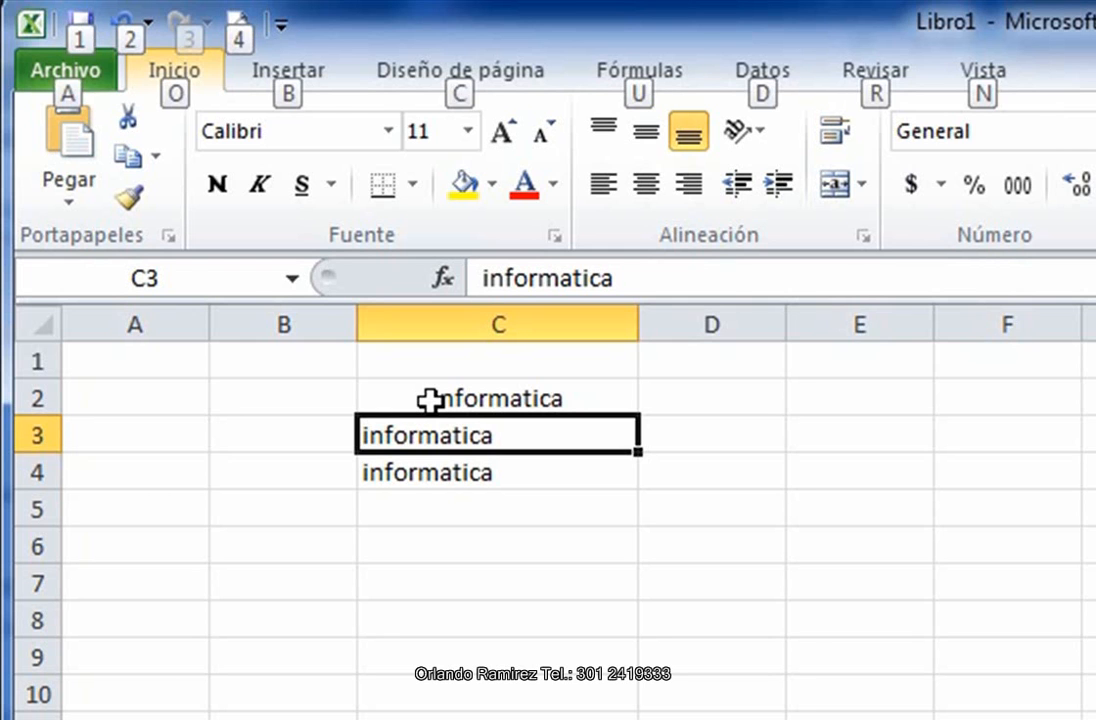
key(o)
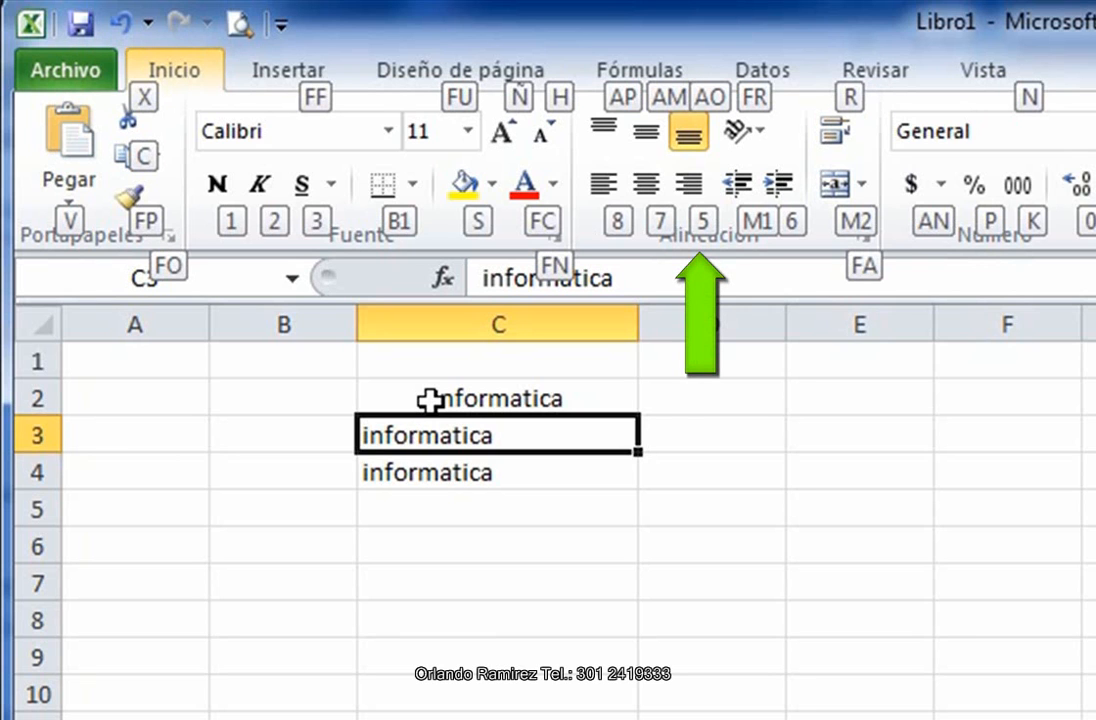
key(5)
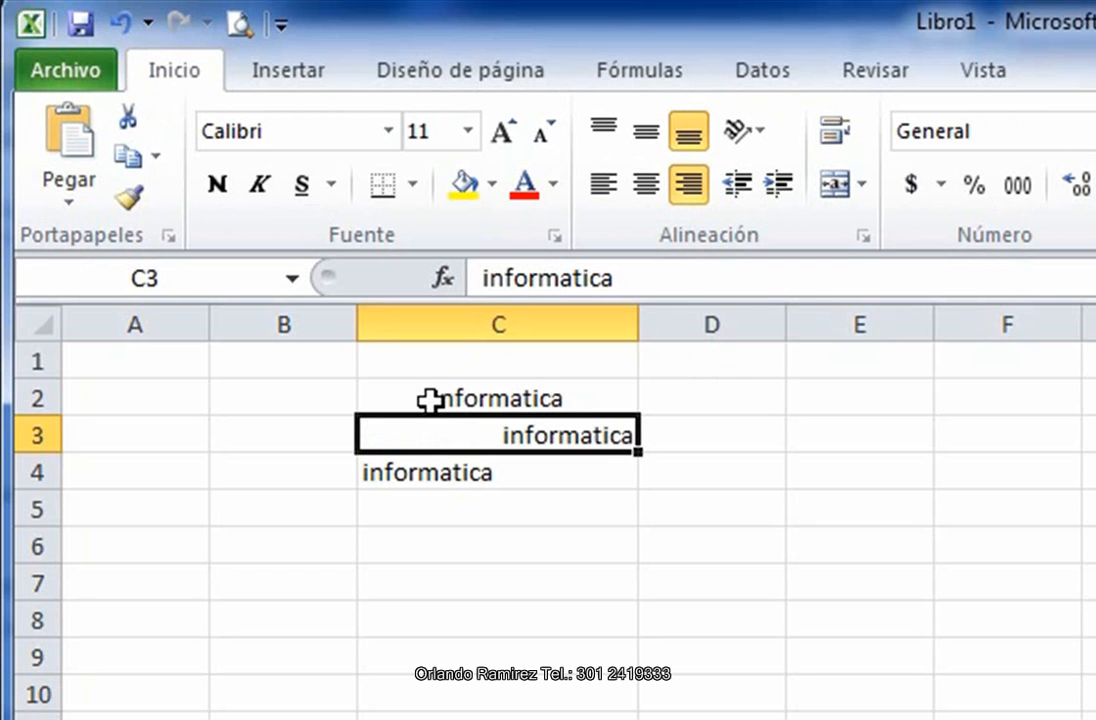
click(497, 477)
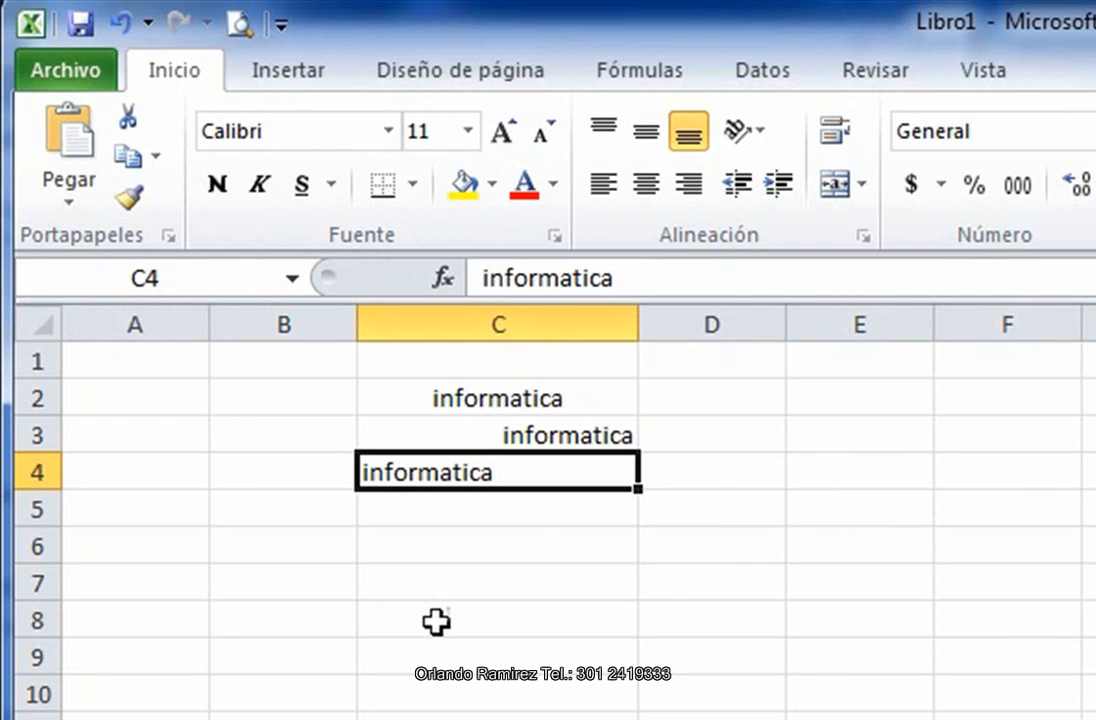
click(747, 473)
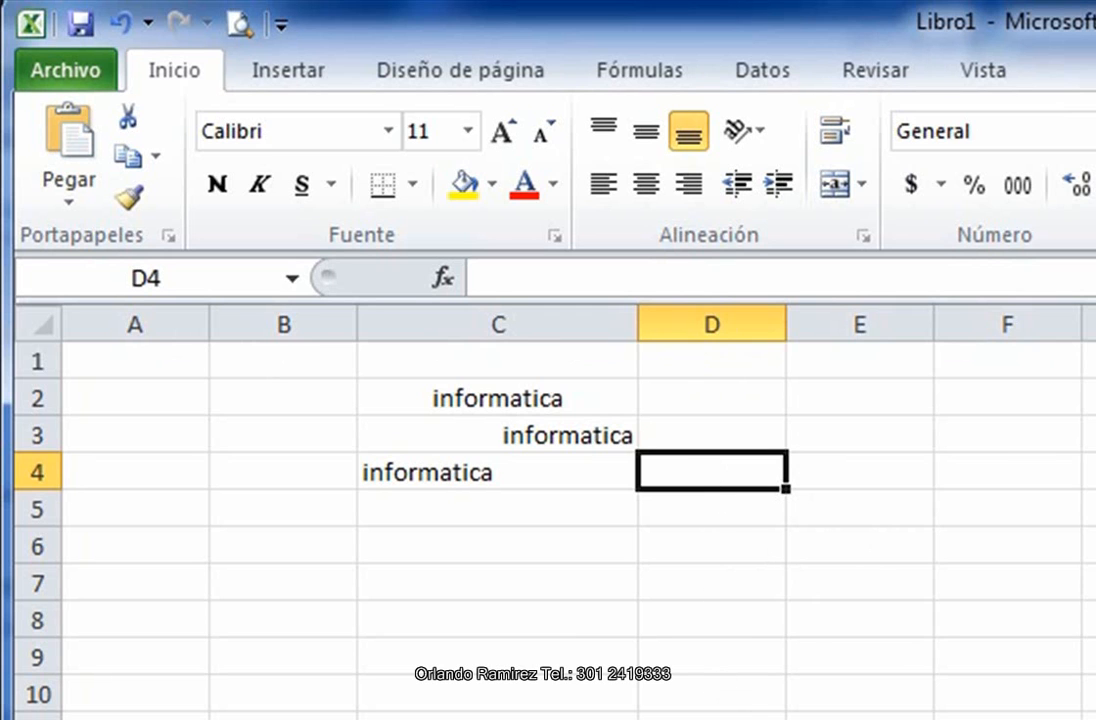
click(1092, 716)
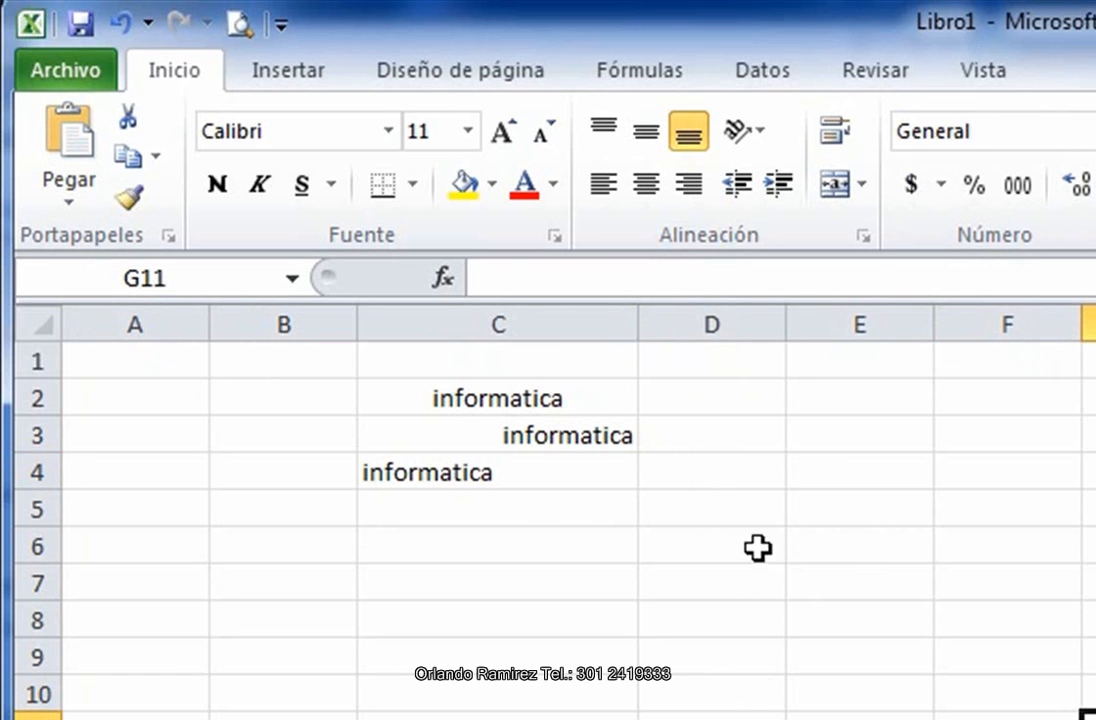
click(521, 477)
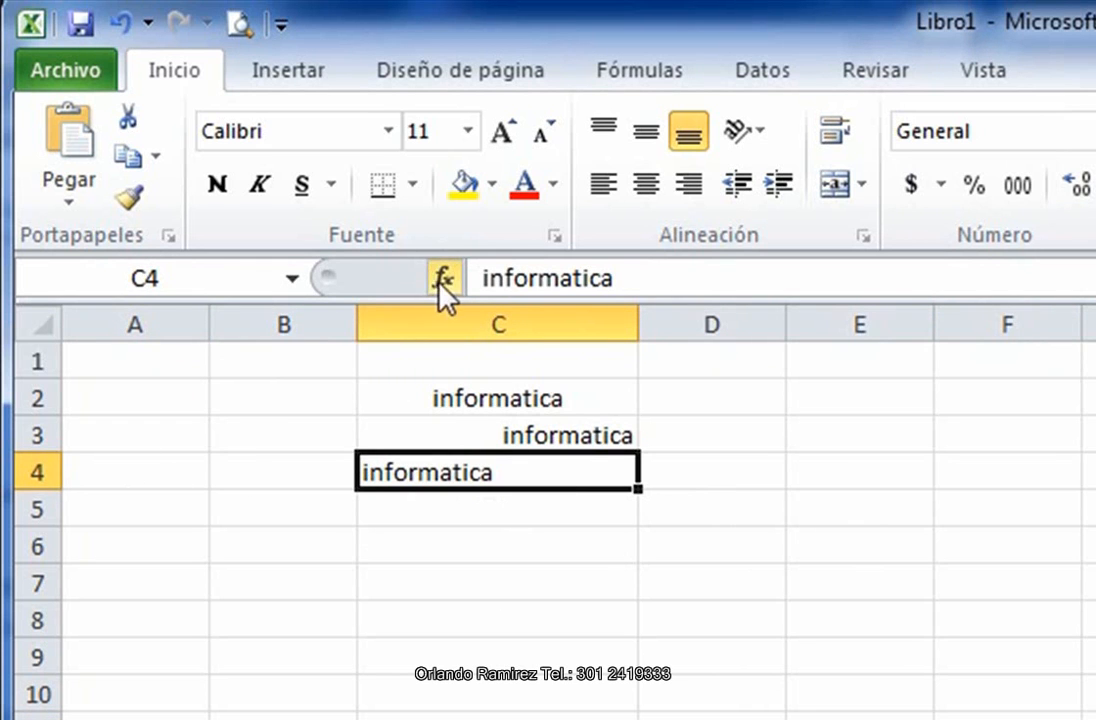
click(813, 641)
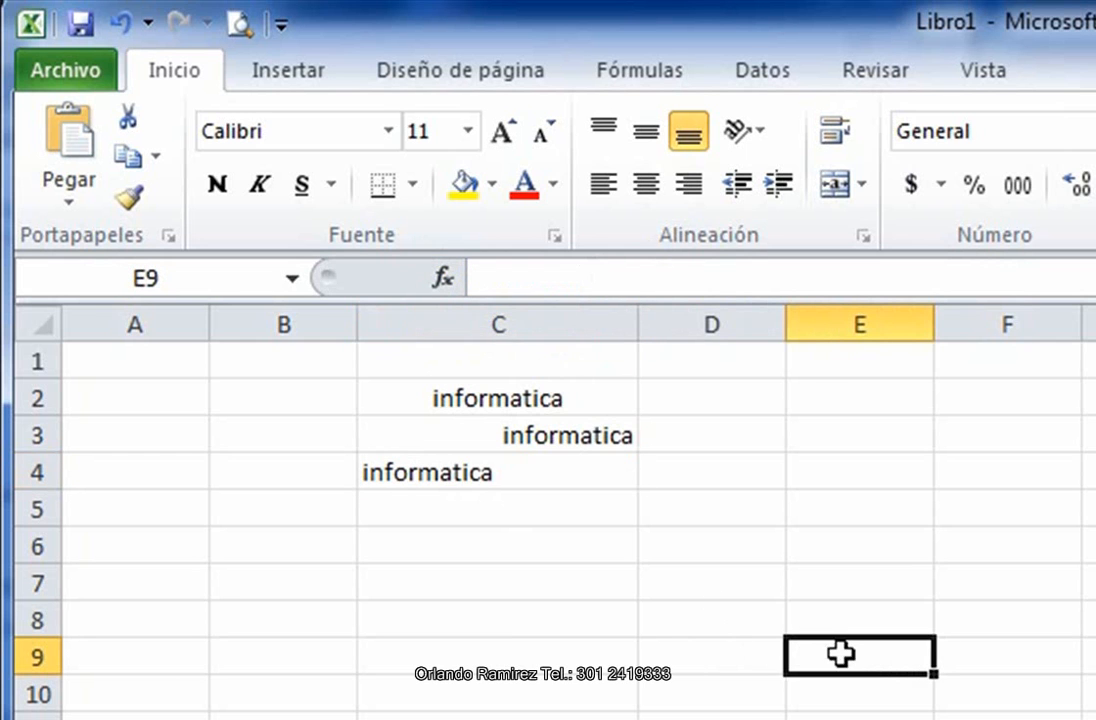
click(493, 464)
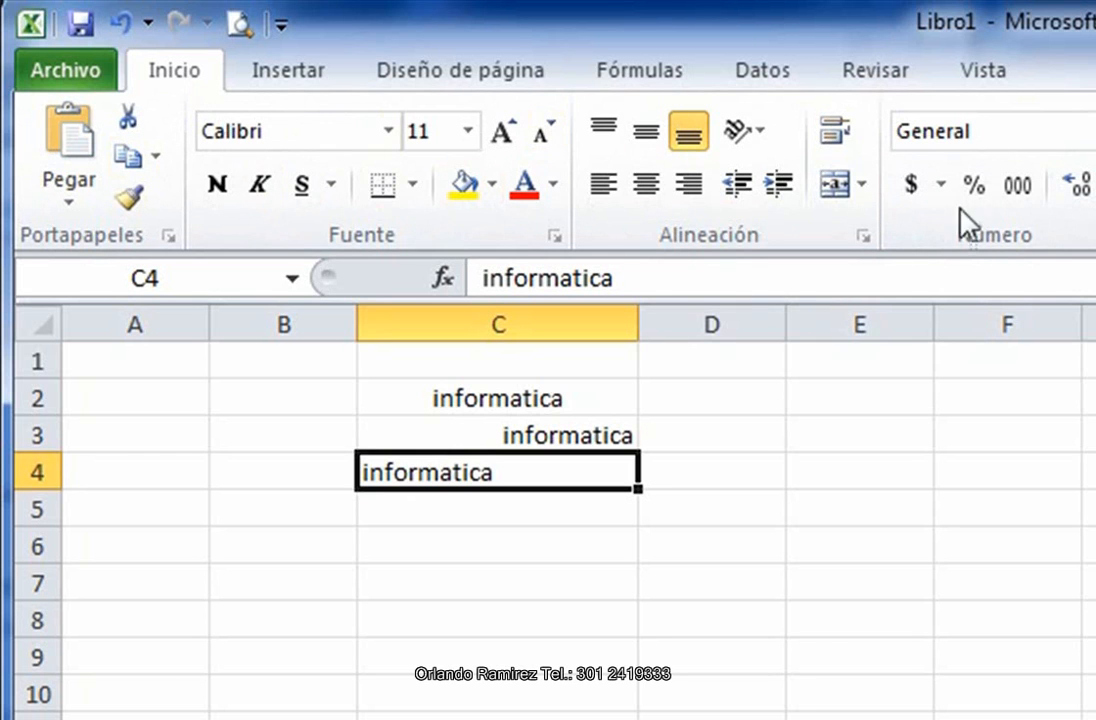
Step: Minimize the ribbon, showing the Inicio commands only temporarily, and restore it to permanent display
double_click(178, 74)
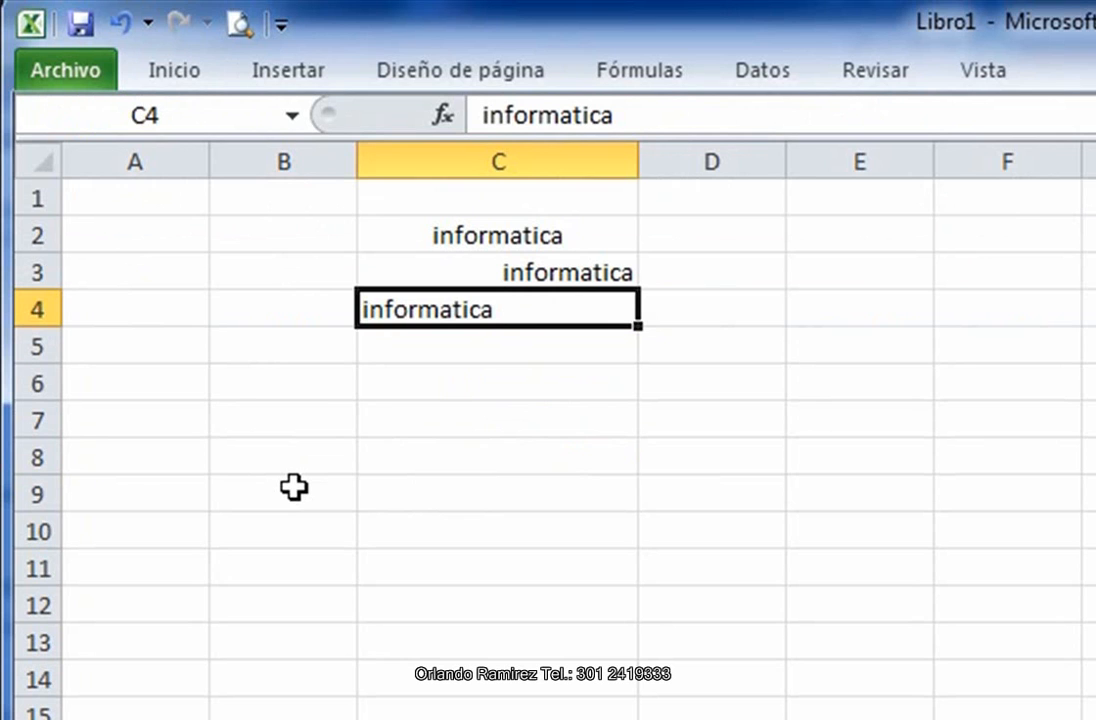
click(182, 74)
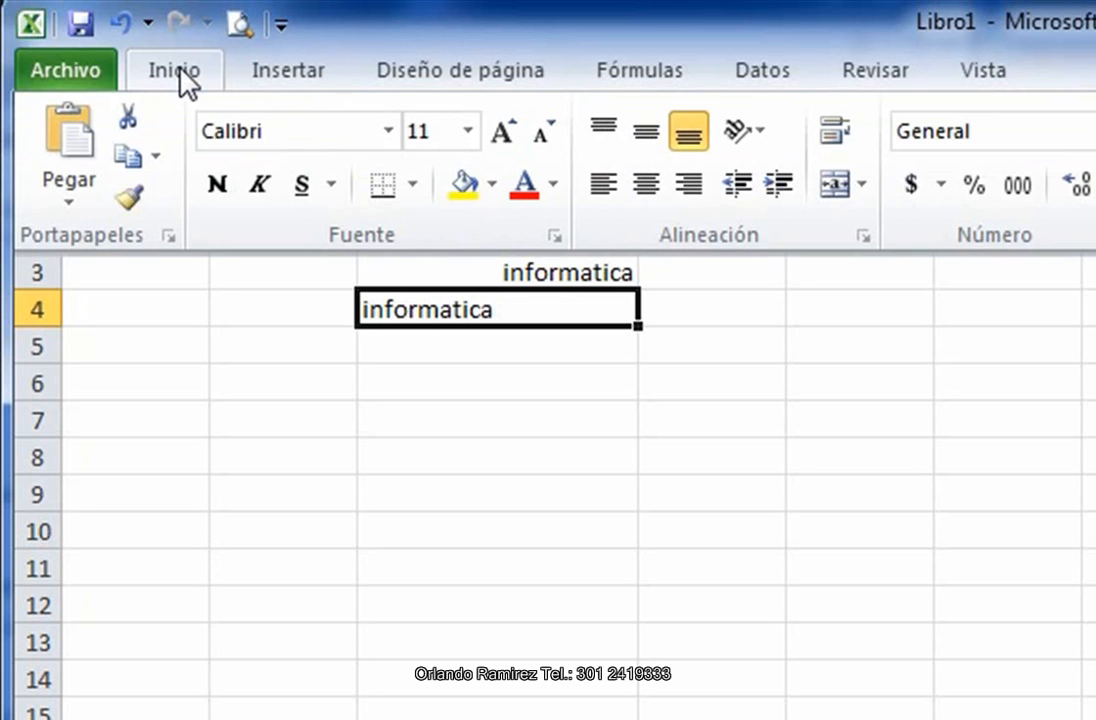
click(886, 505)
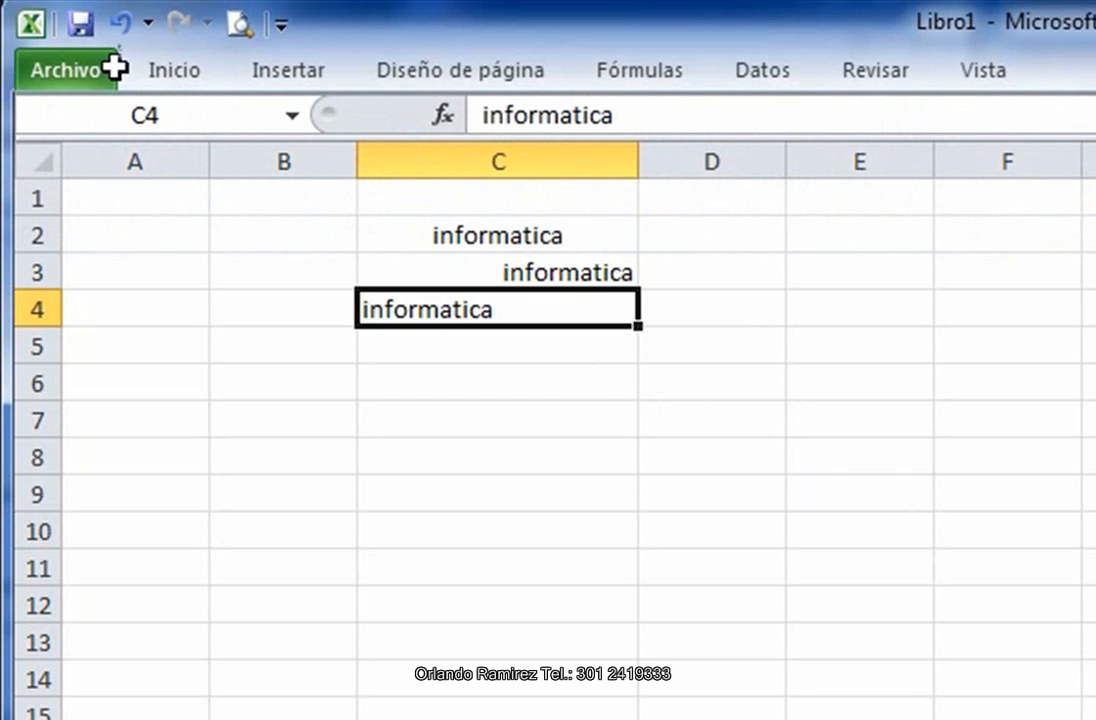
click(184, 70)
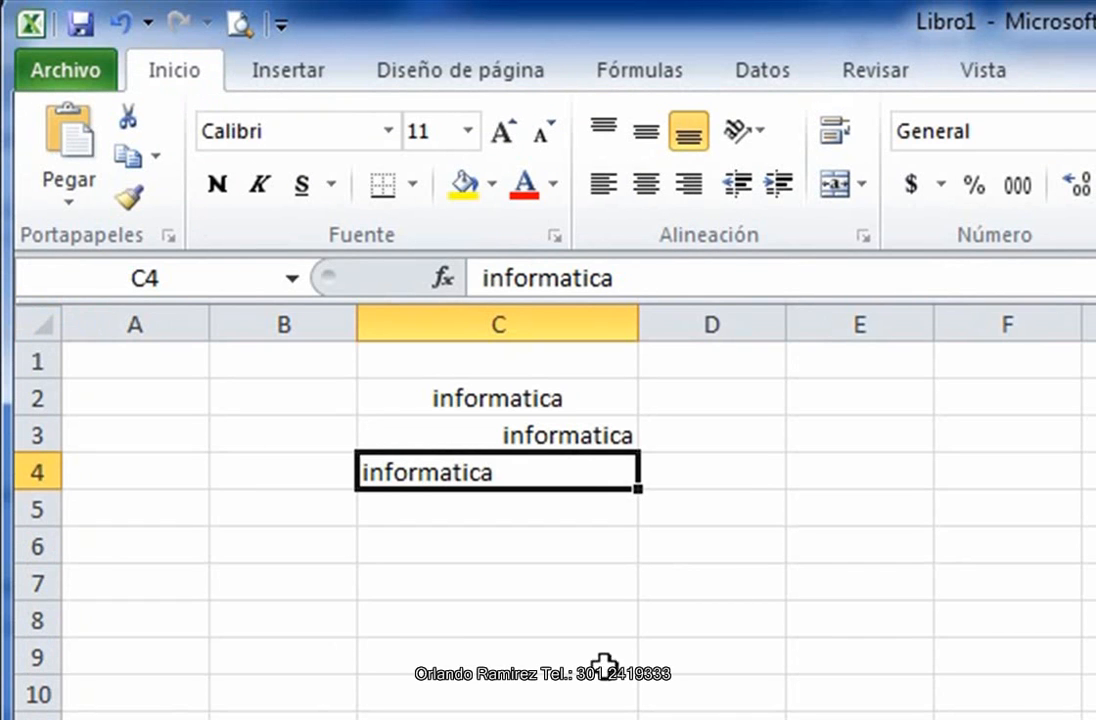
Step: Delete the contents of cells C2 through C5 and make A1 the active cell
drag(572, 388, 571, 518)
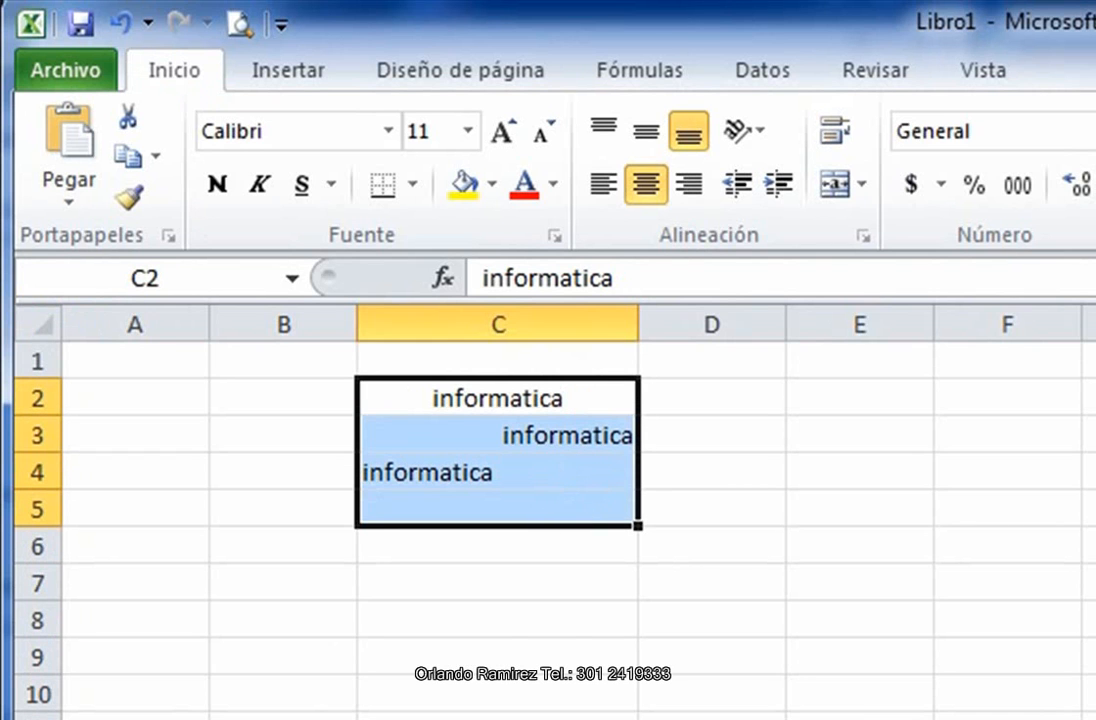
click(516, 396)
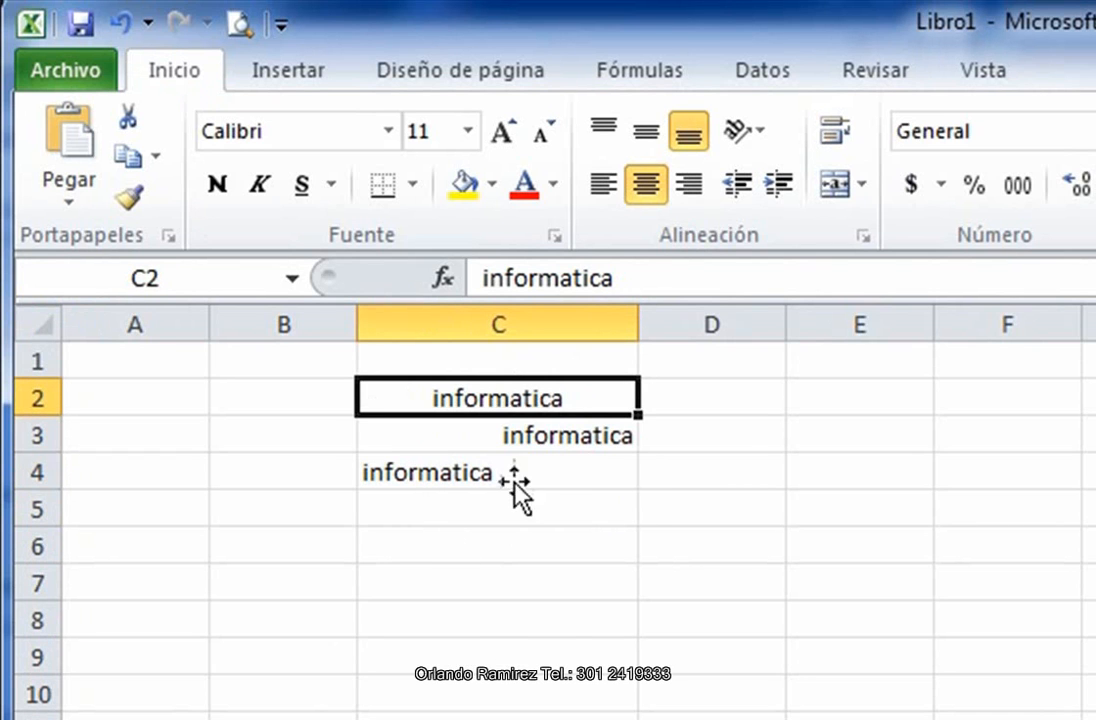
drag(527, 433, 526, 519)
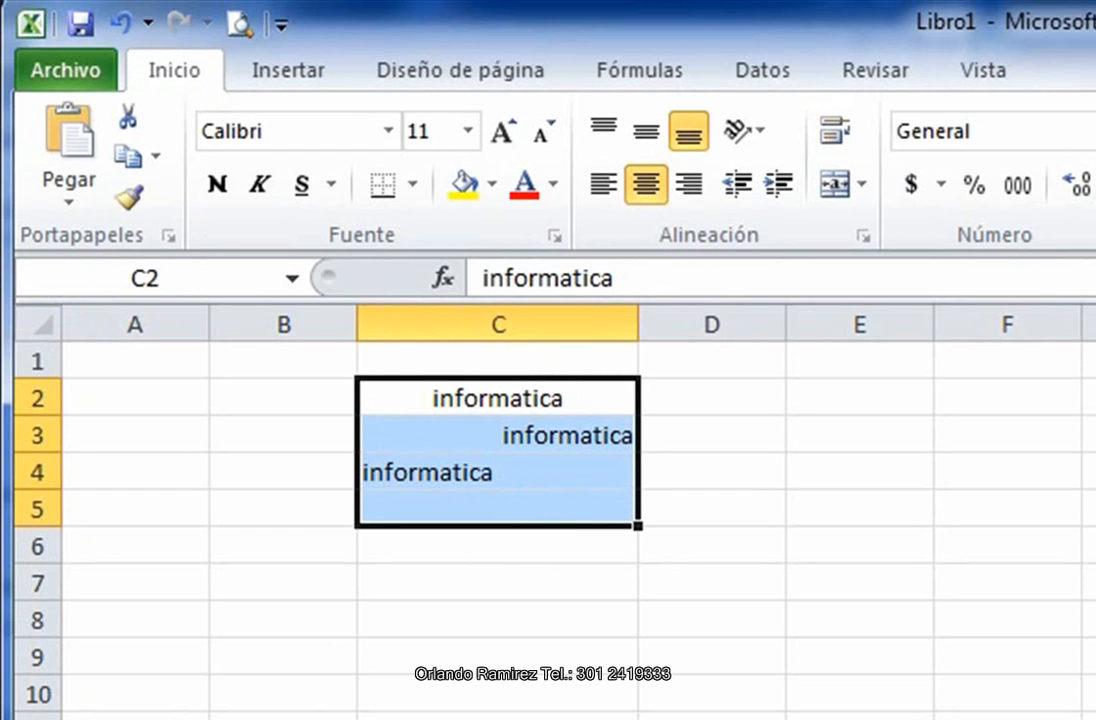
key(Delete)
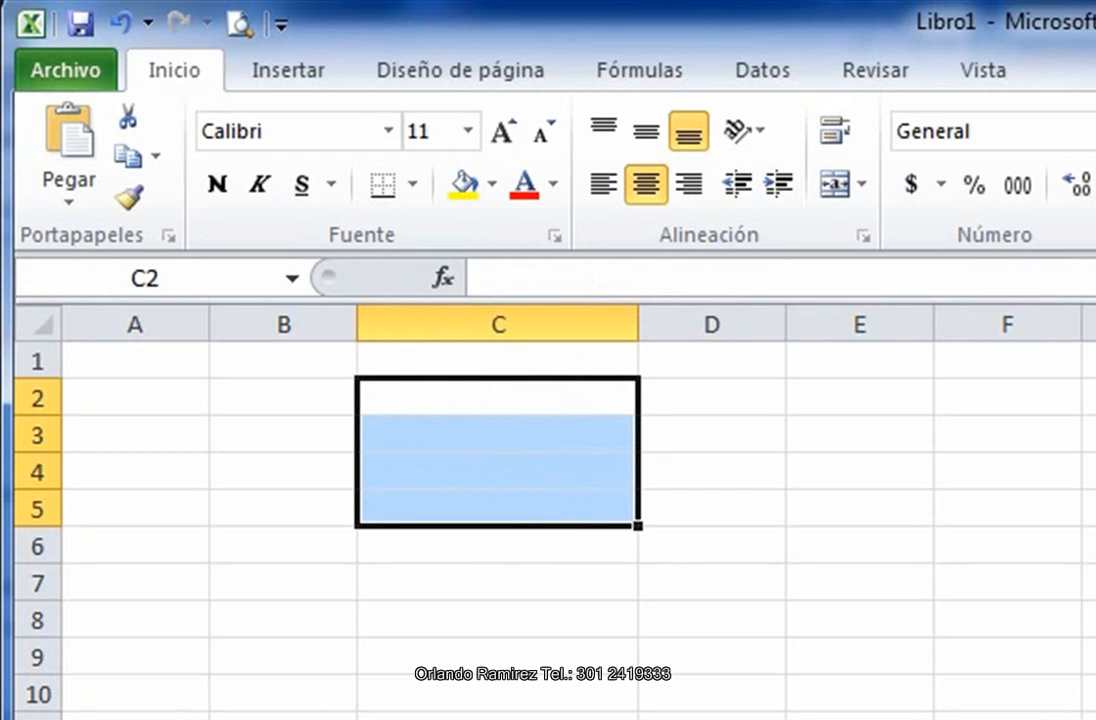
click(712, 718)
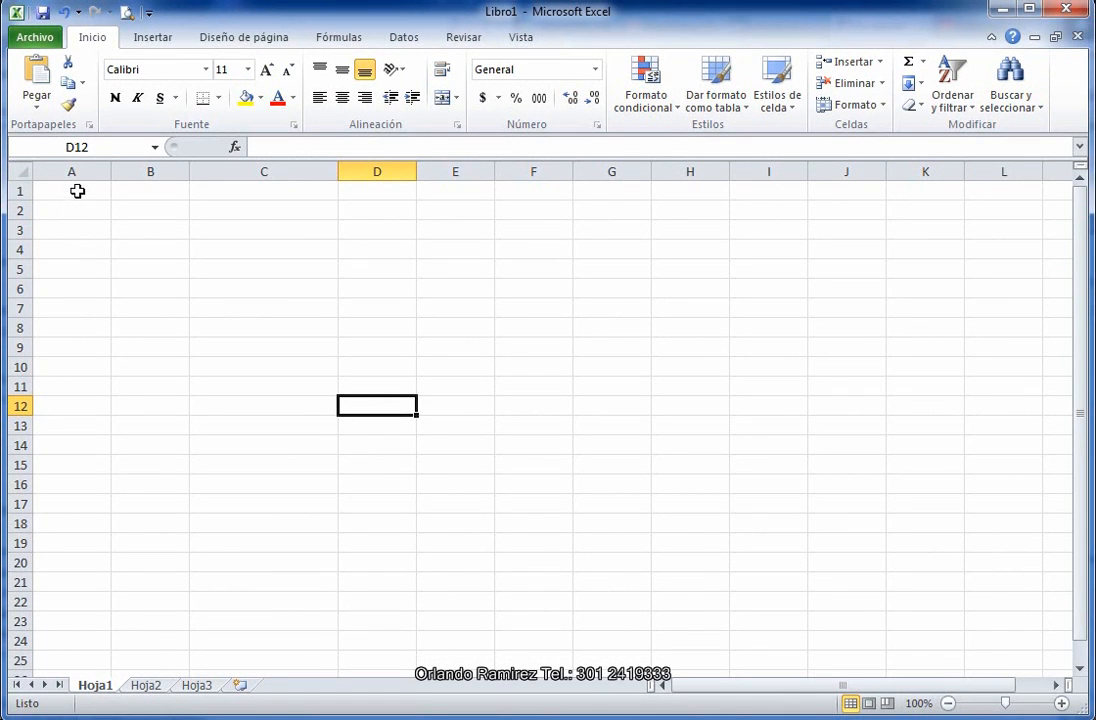
click(77, 190)
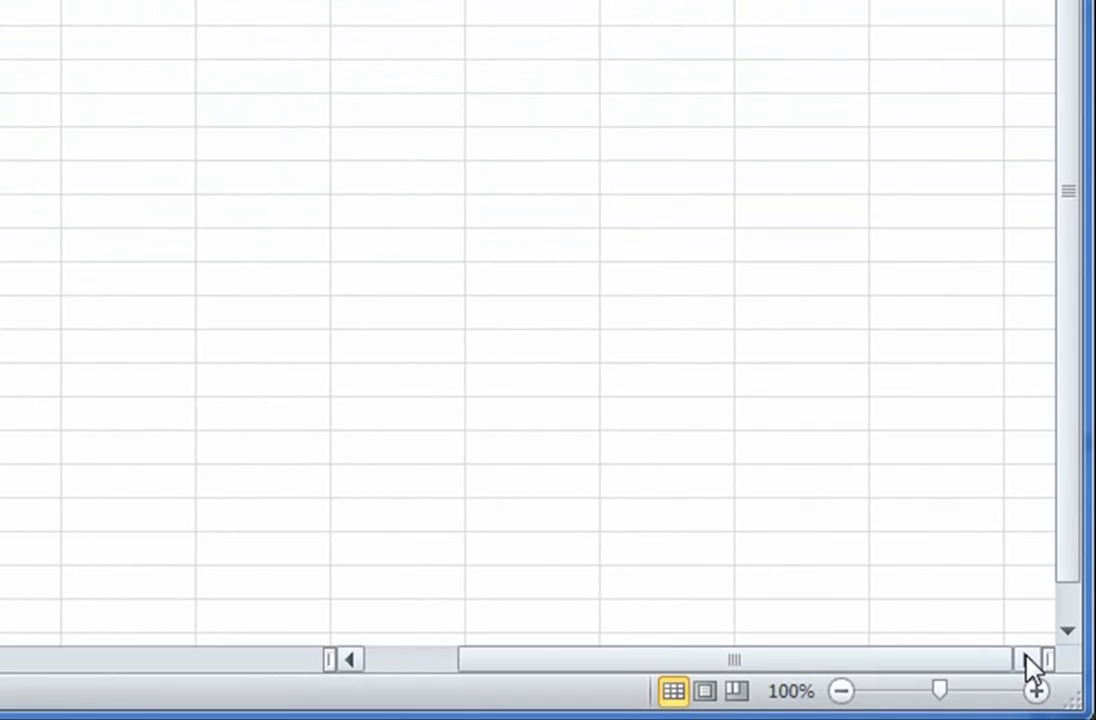
Step: Examine how the column letters continue past Z and how the row numbers continue downward, returning to the start of the sheet
click(1030, 660)
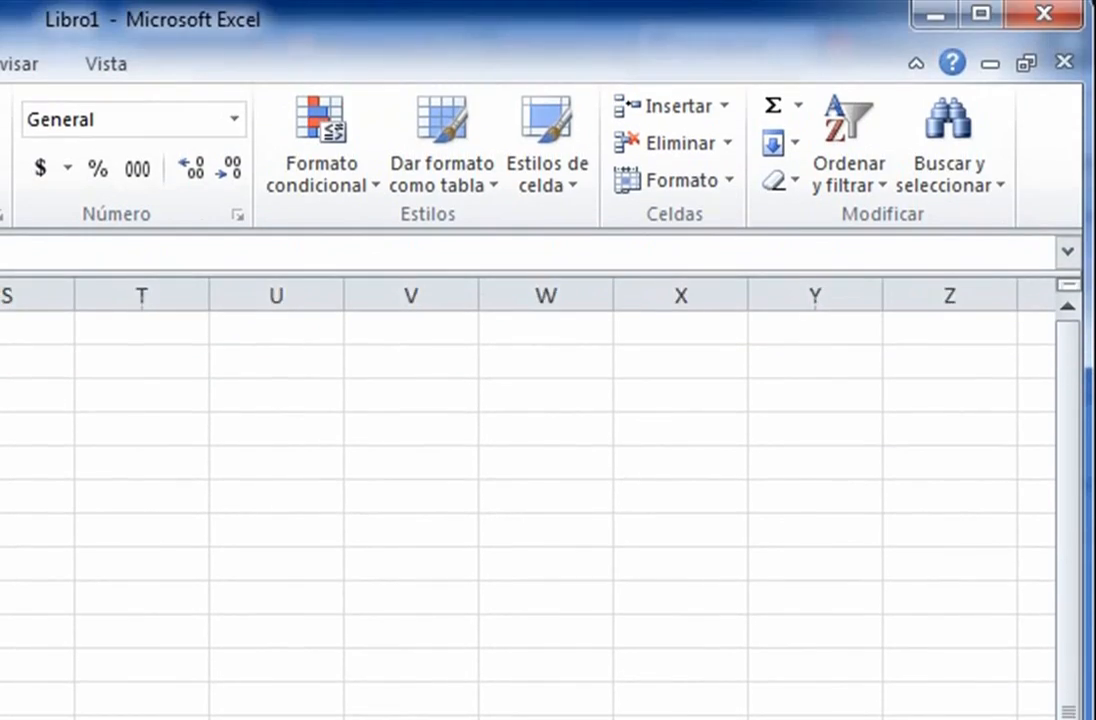
scroll(528, 500, right, 1)
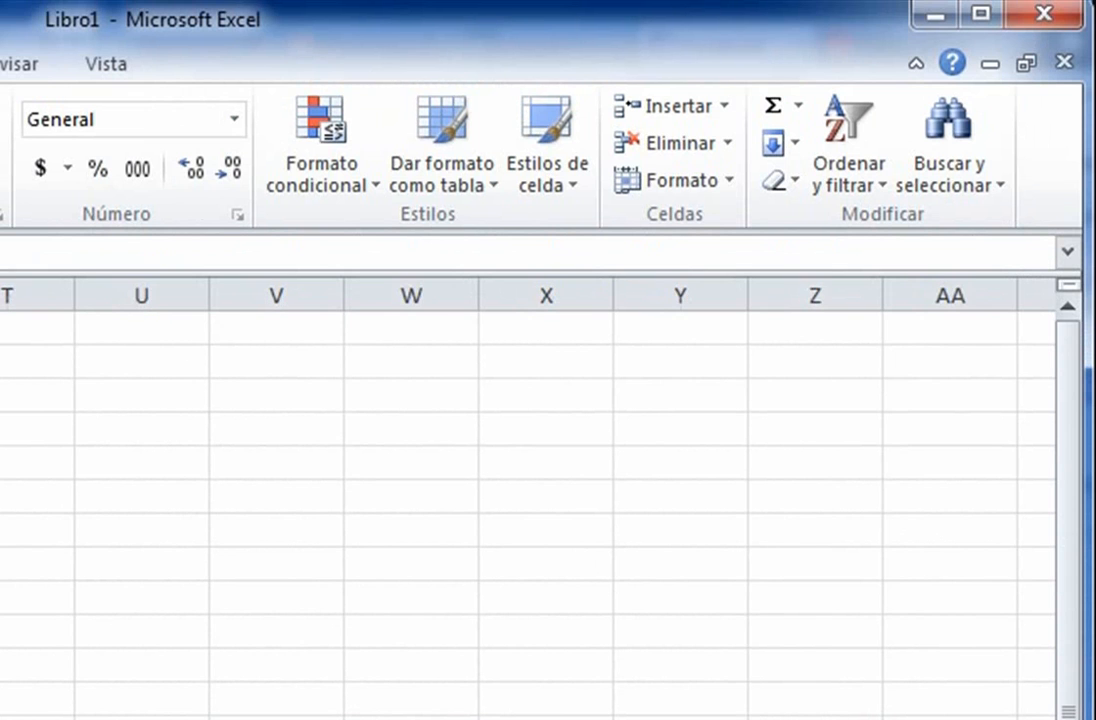
scroll(528, 500, right, 3)
scroll(528, 500, right, 8)
scroll(528, 500, right, 10)
scroll(528, 500, right, 8)
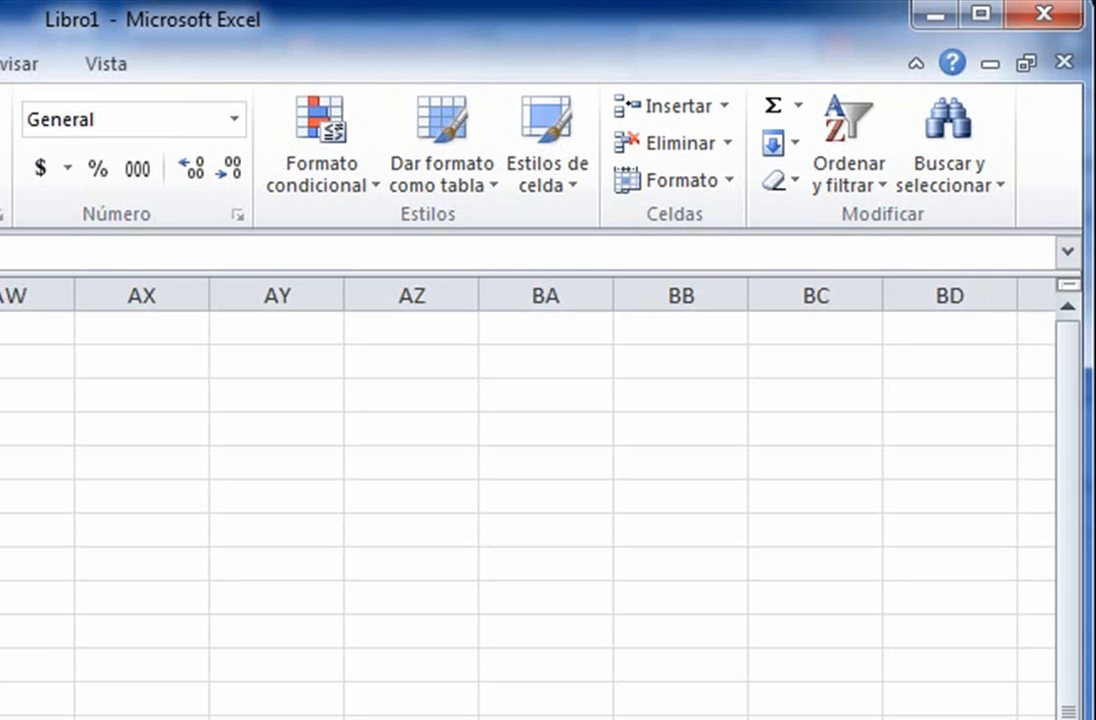
scroll(528, 500, left, 20)
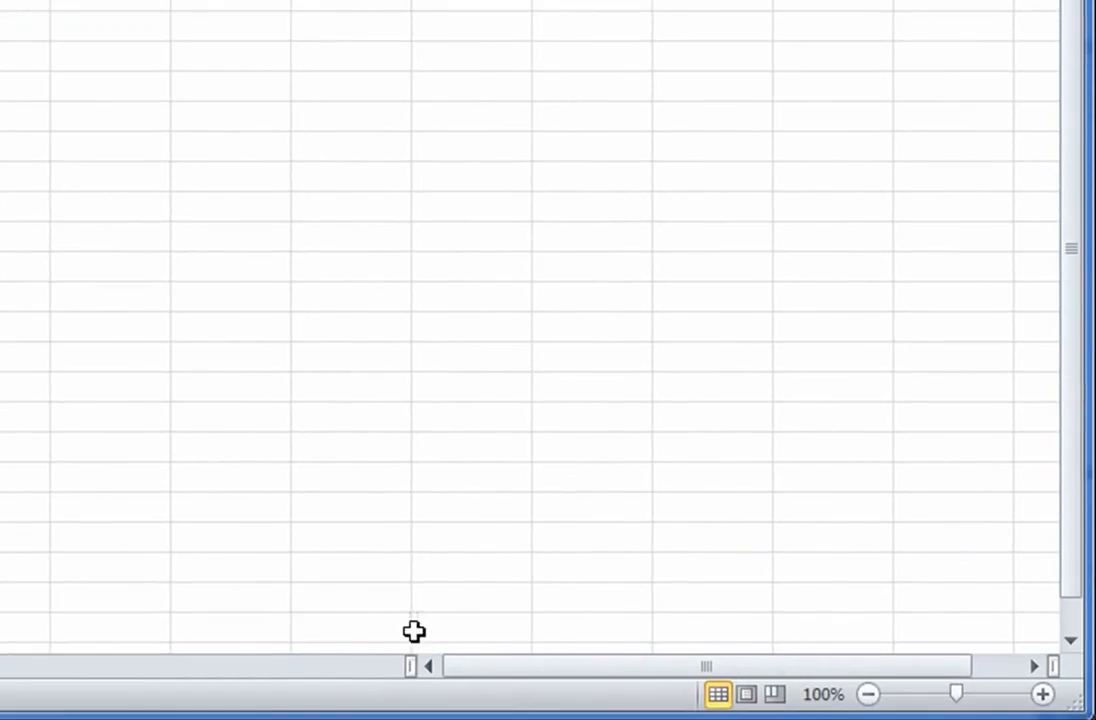
click(1070, 640)
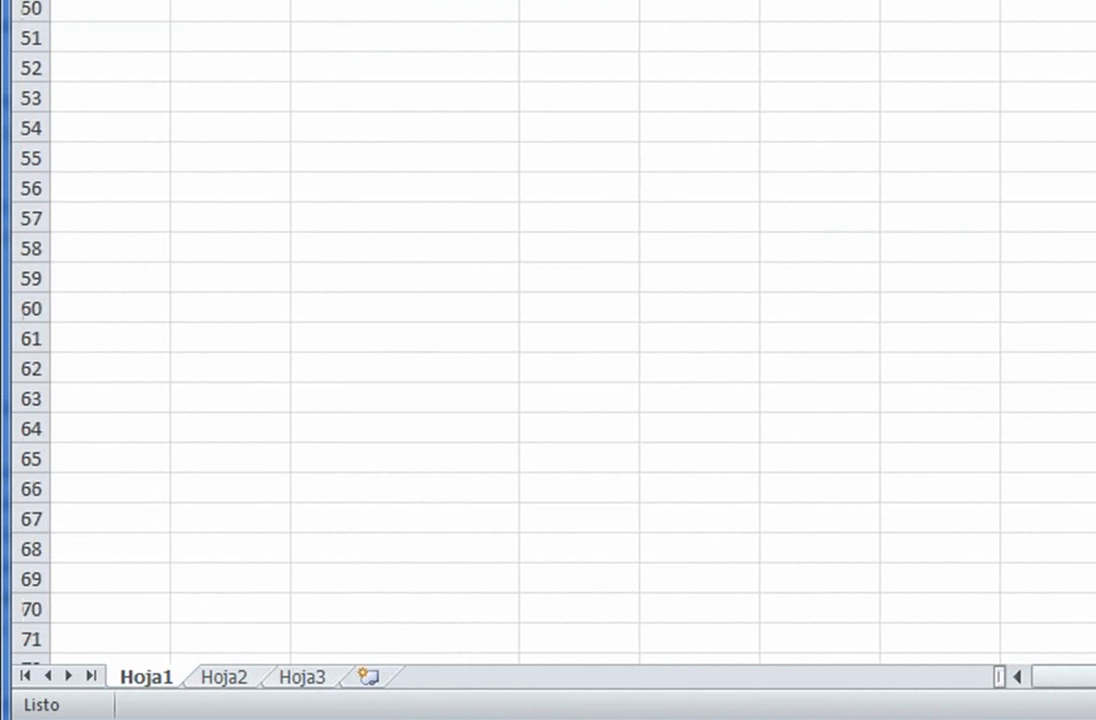
scroll(548, 330, up, 8)
scroll(548, 330, up, 10)
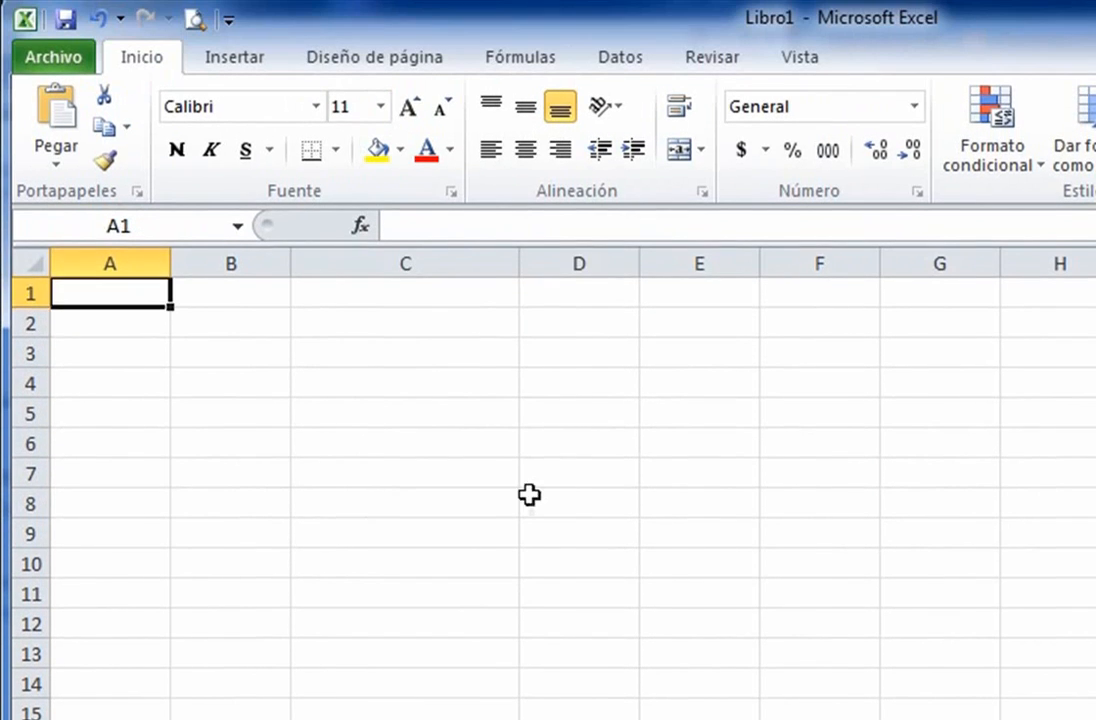
Step: Select cell D7 and jump from it straight to cell Z1000 by entering its reference
click(565, 472)
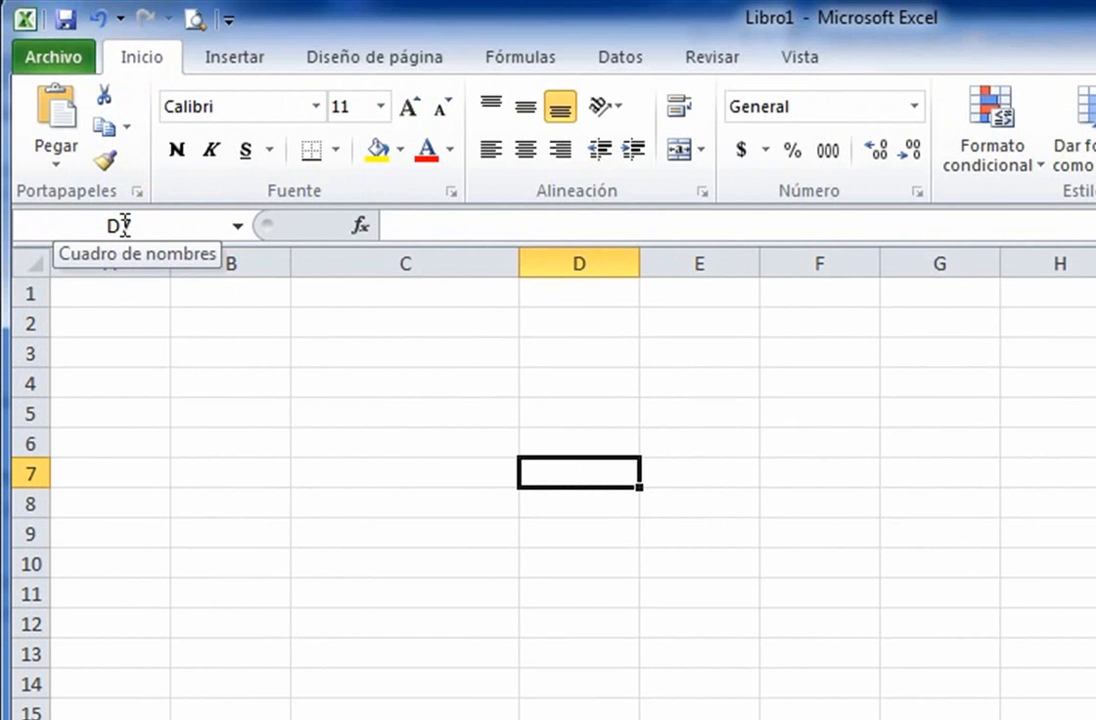
click(121, 224)
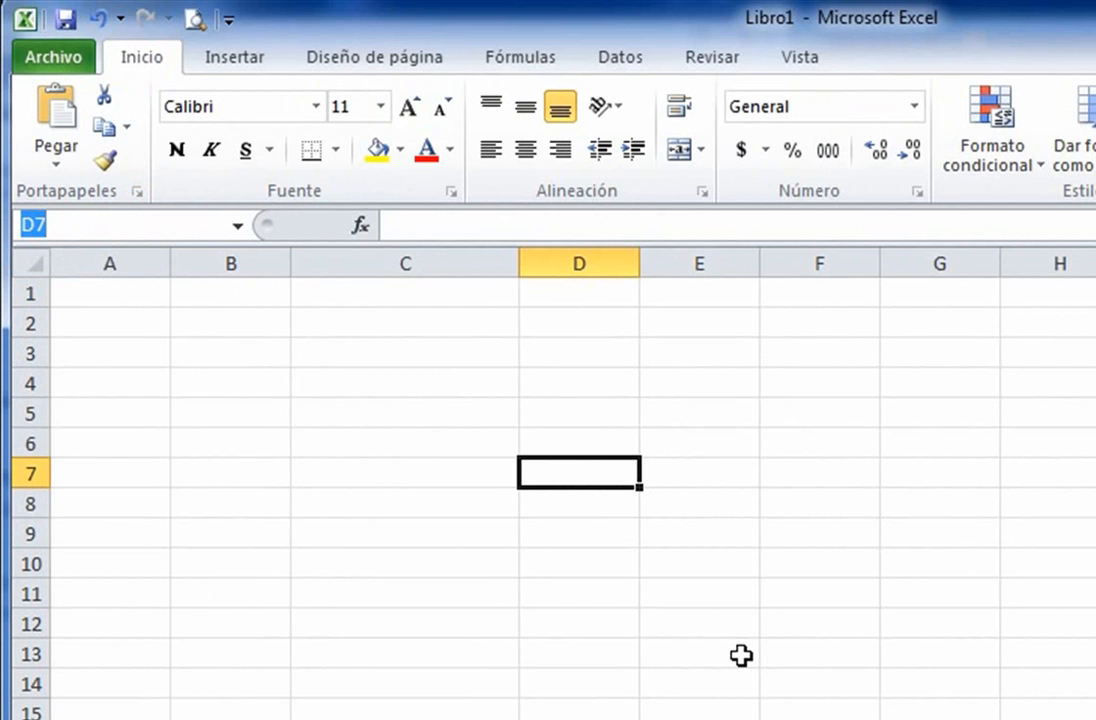
text(z1)
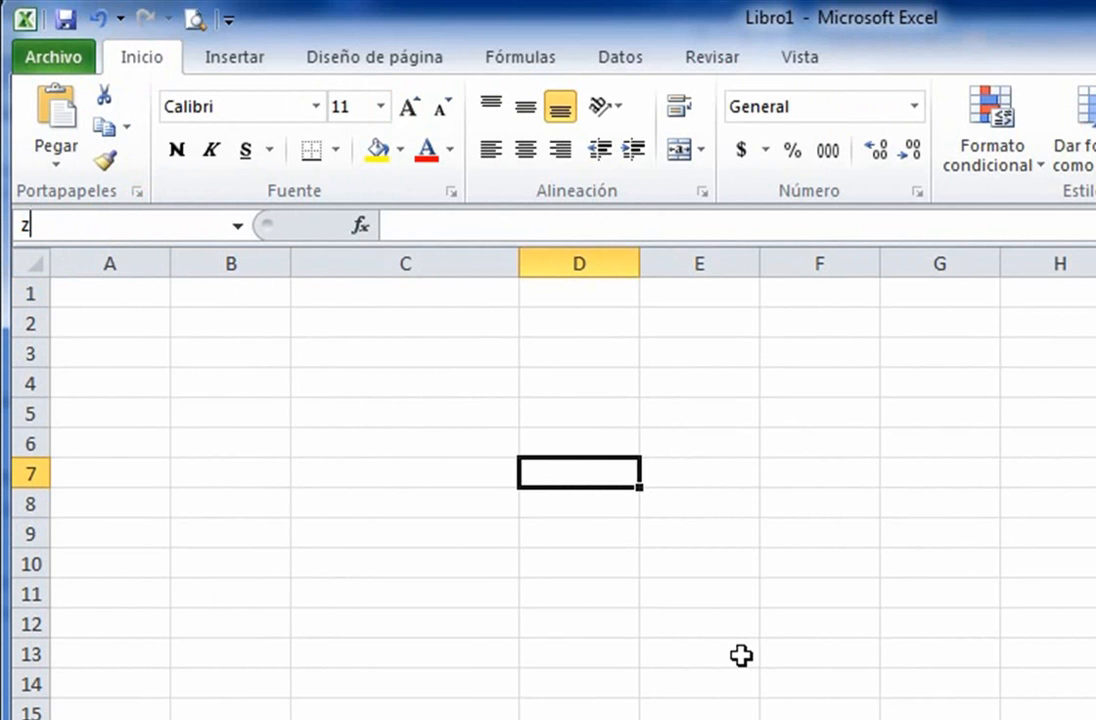
text(00)
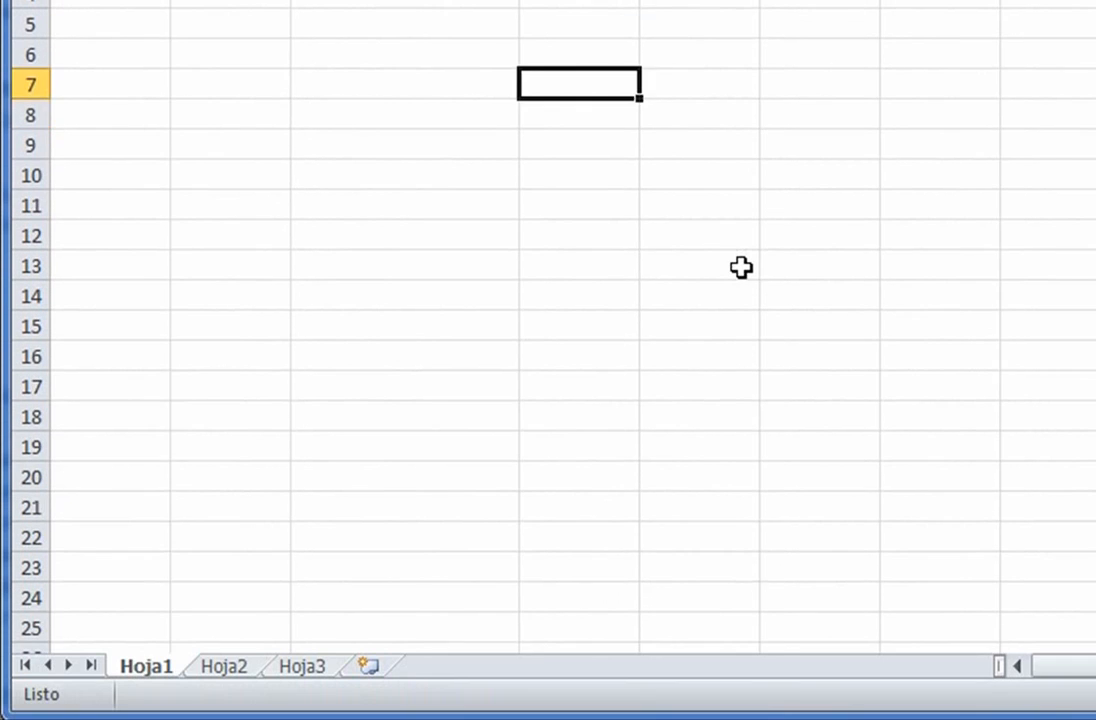
key(Return)
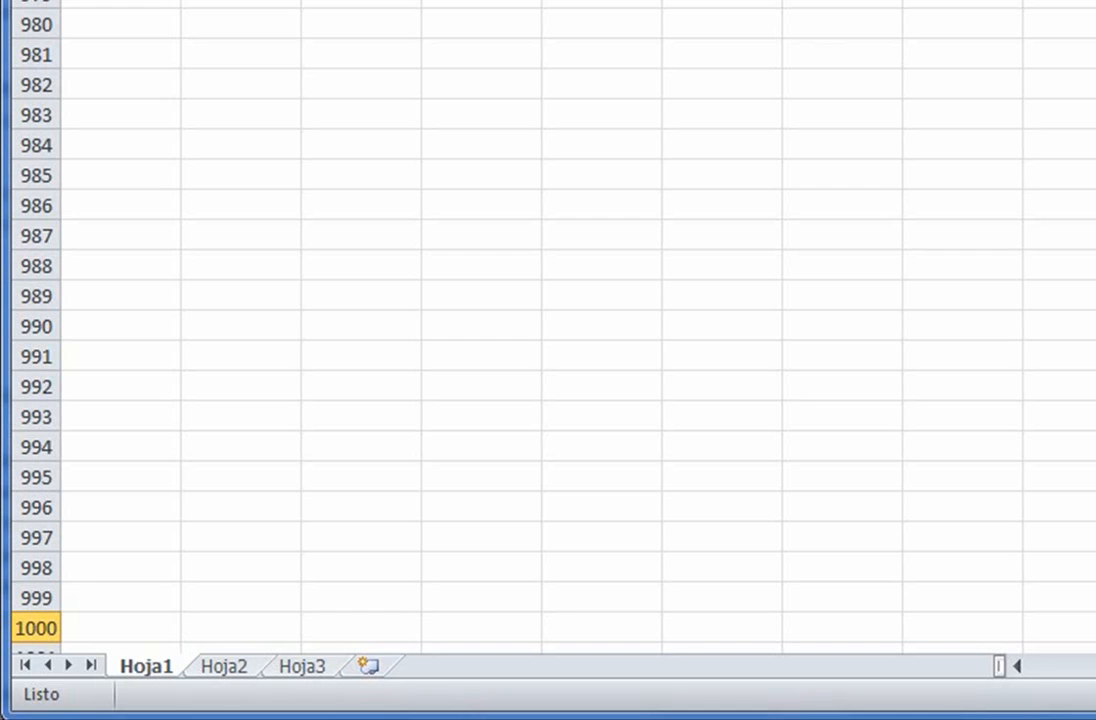
Step: Jump to cell A1000000 by its reference and return to cell A1 the same way
text(a1000000)
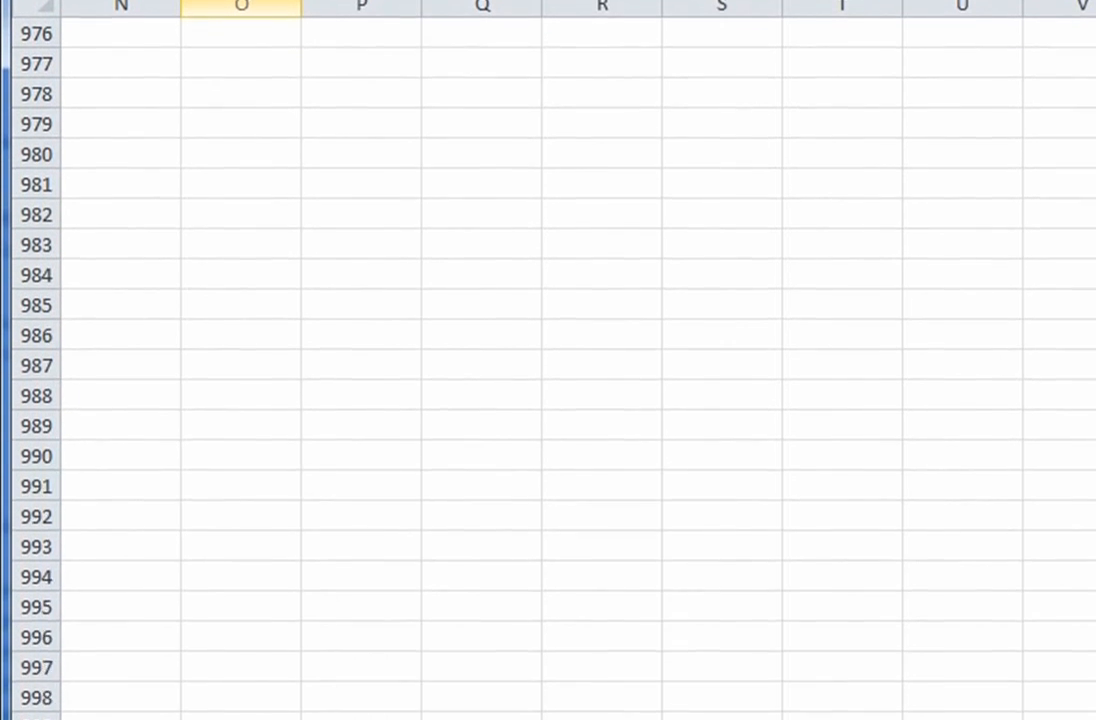
key(Return)
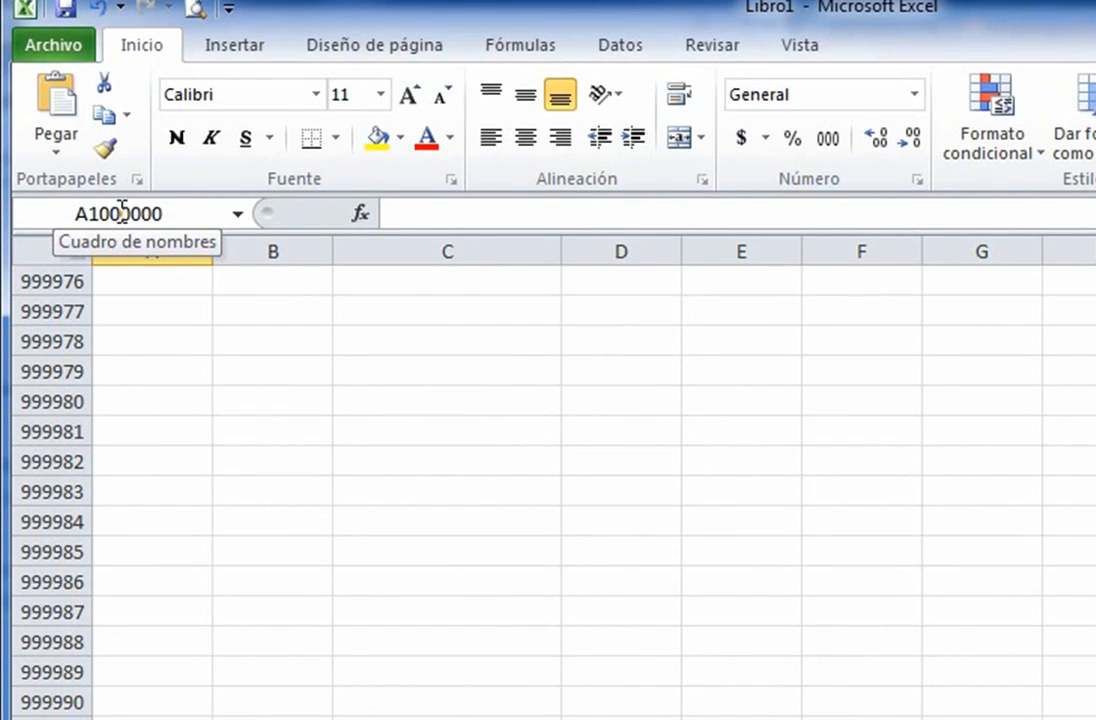
click(121, 213)
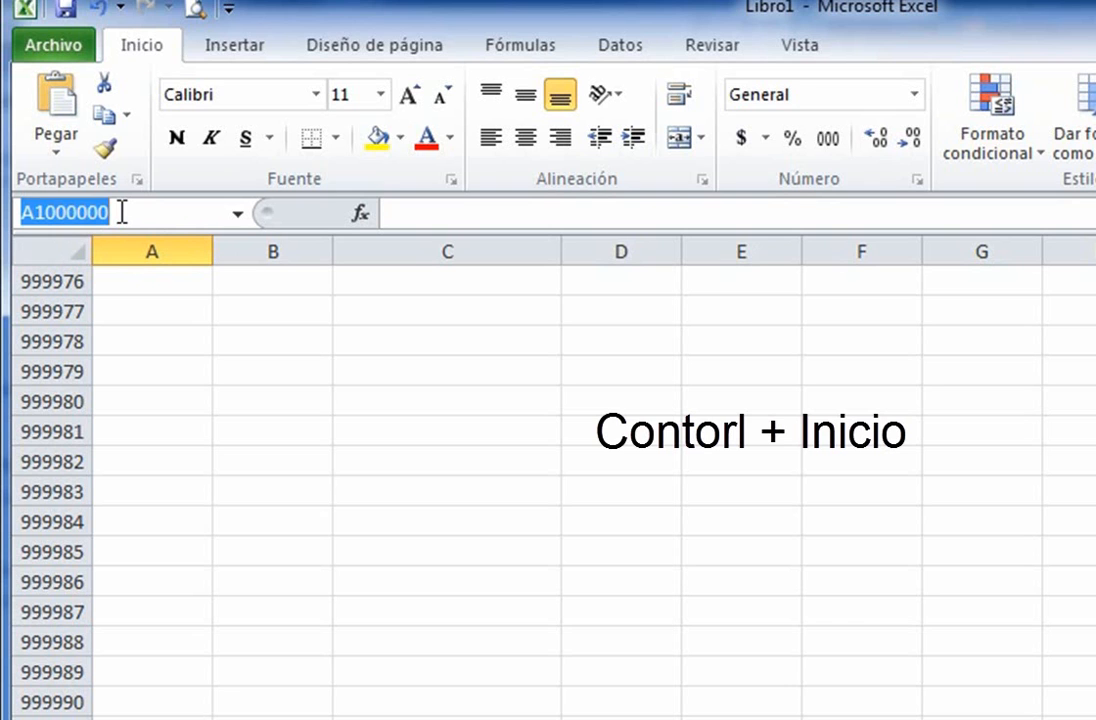
text(a1)
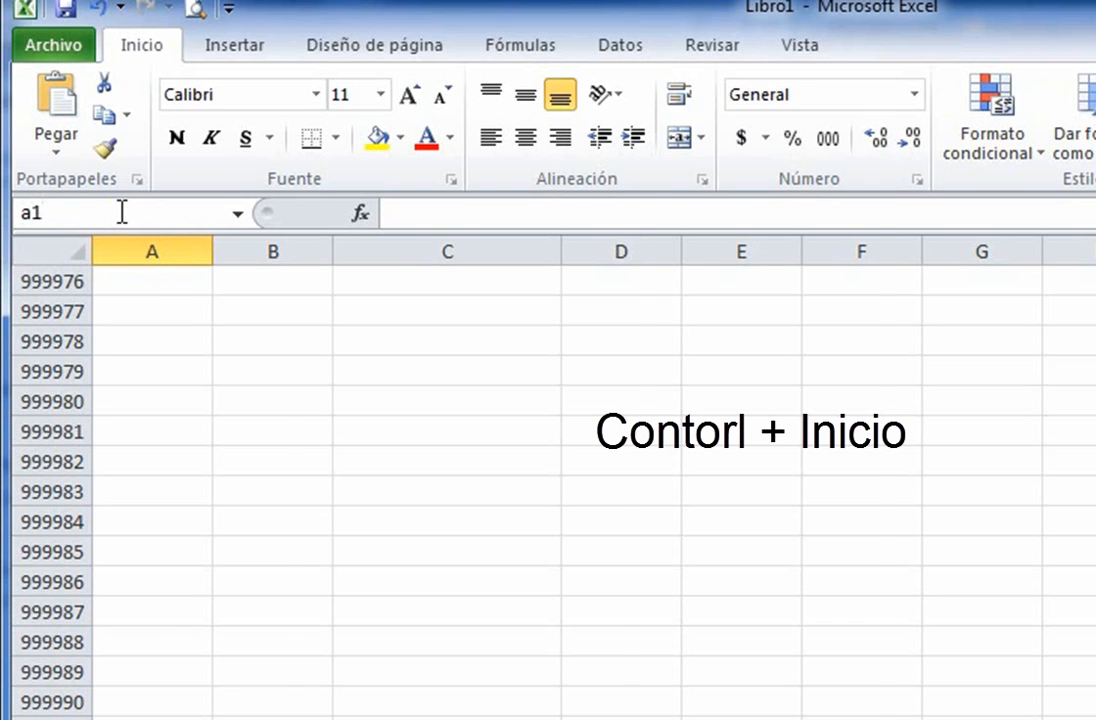
key(Return)
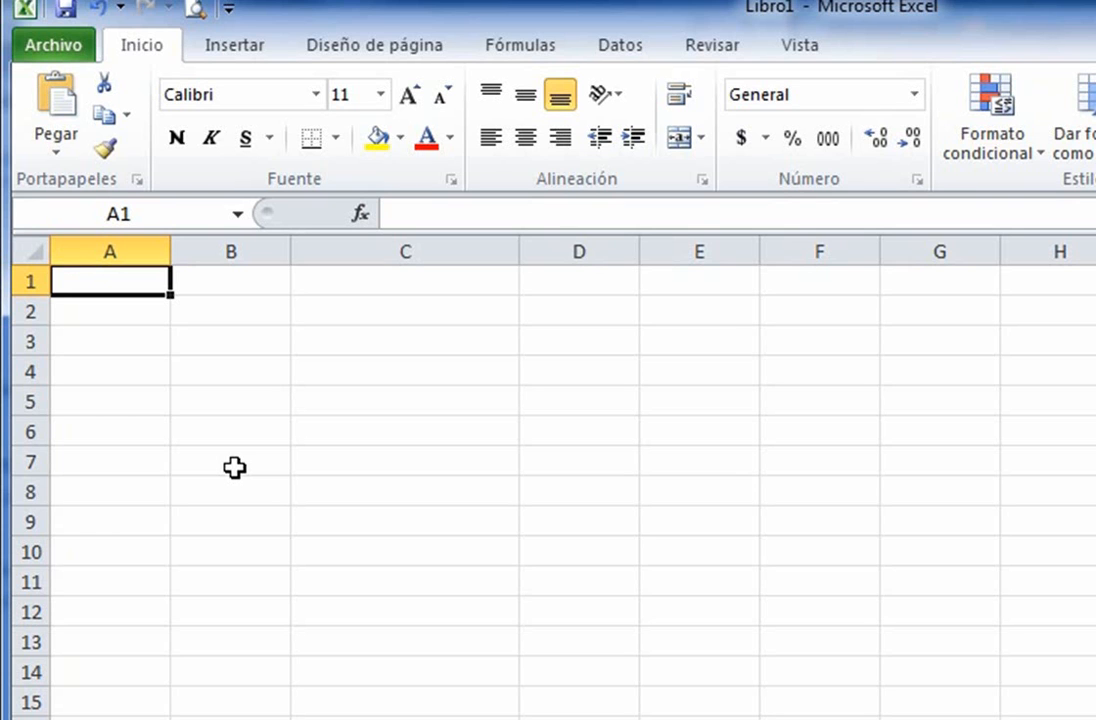
Step: Enter 1 in cell A1 and 2 in cell A2
text(1)
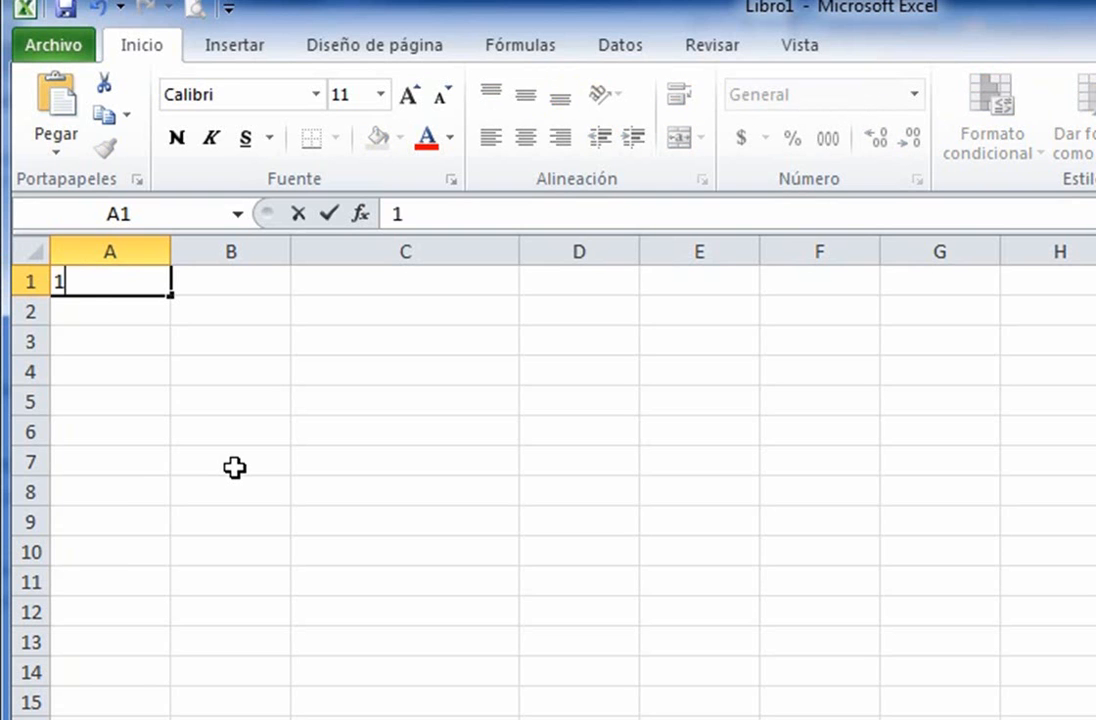
key(Return)
text(2)
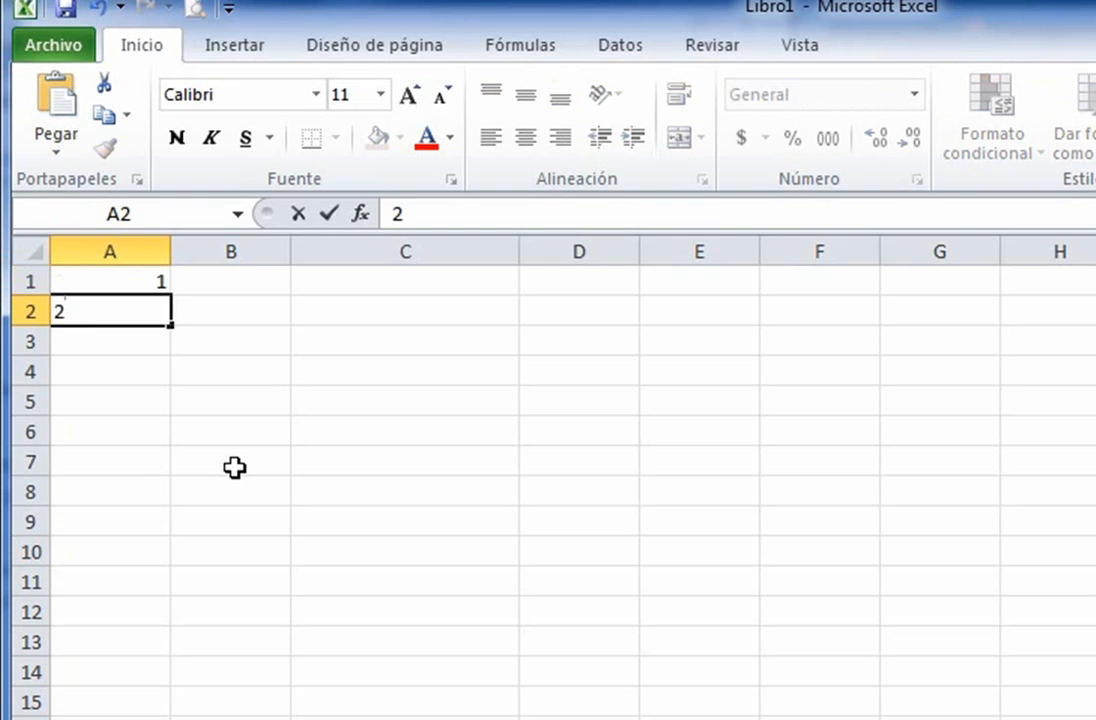
key(Return)
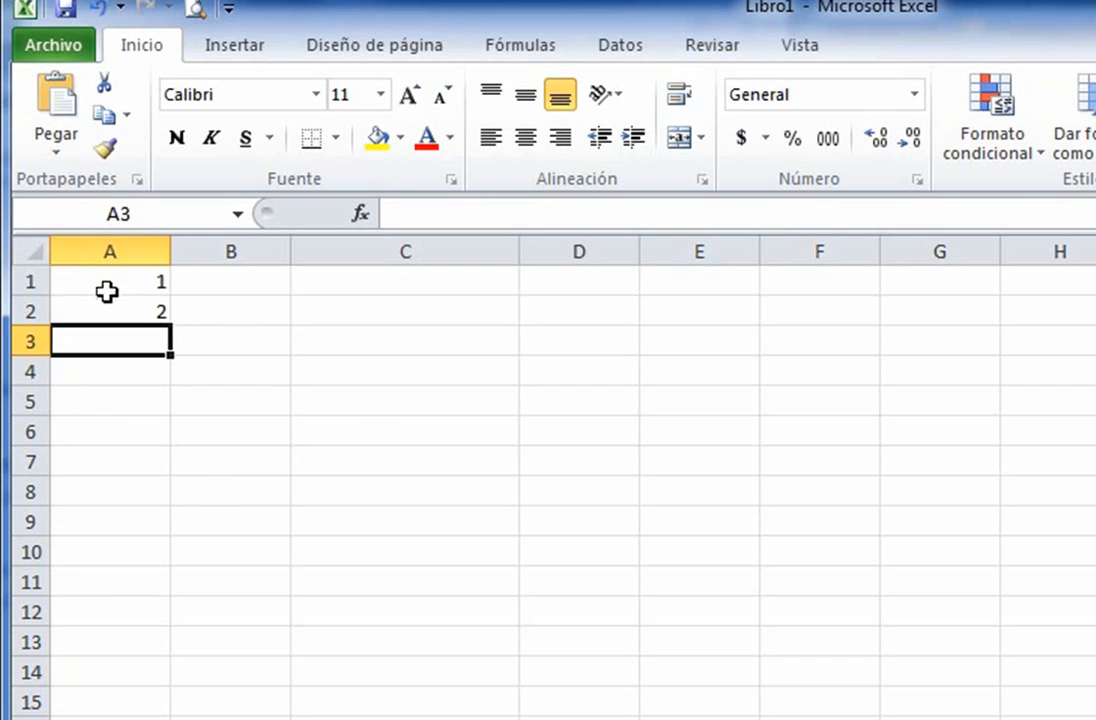
Step: Select the range A1:A2 and release the selection by selecting cell C7
click(137, 280)
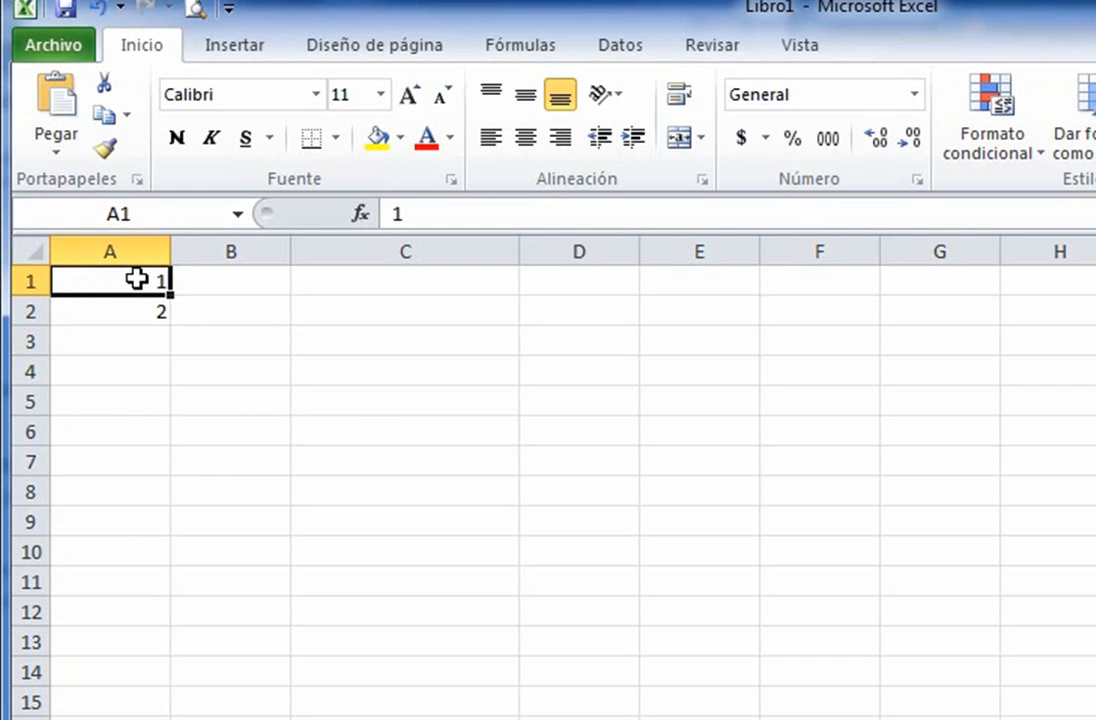
drag(137, 280, 137, 312)
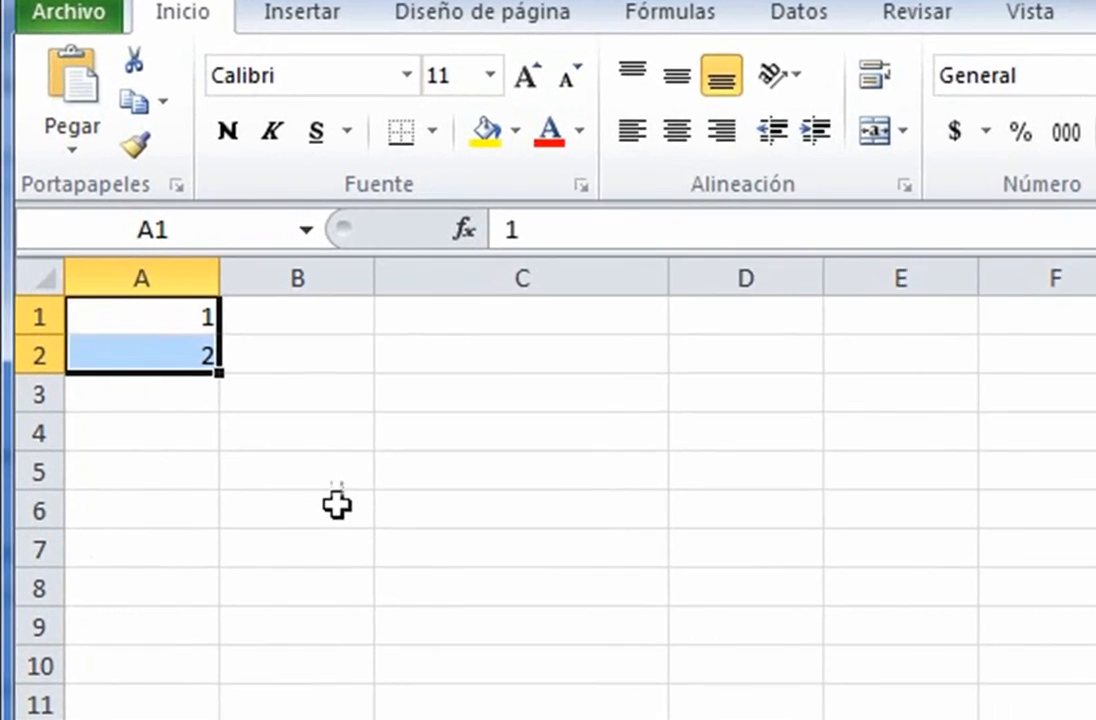
click(325, 460)
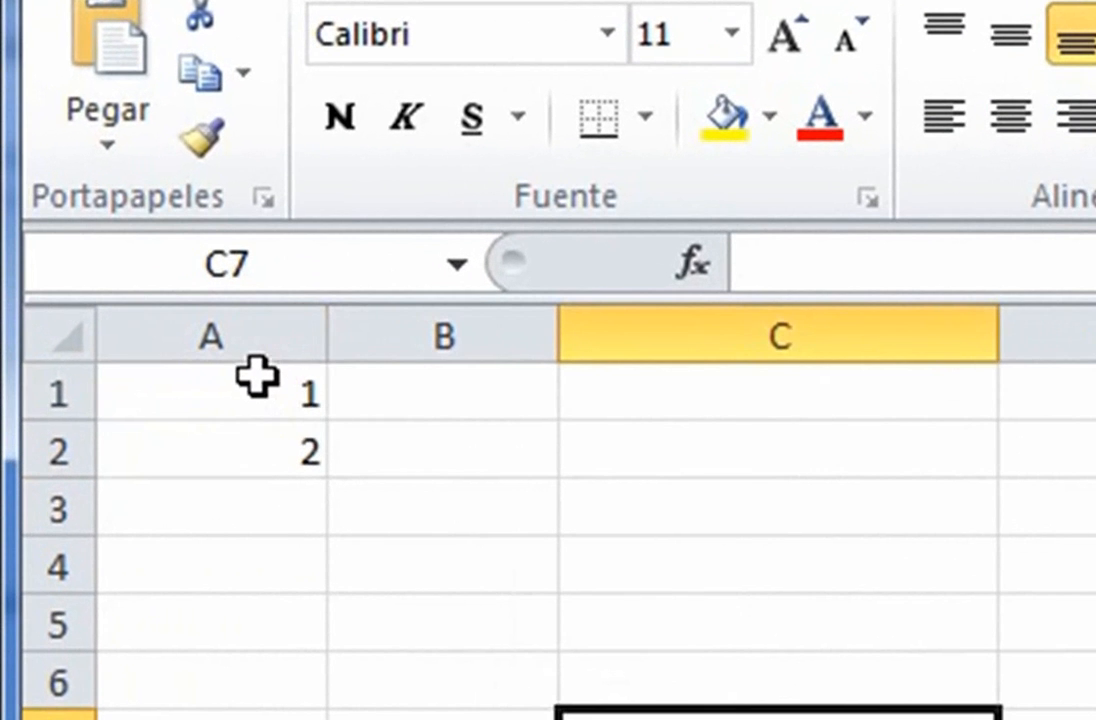
Step: Move the content of cell A1 to cell C1 and back to A1
click(258, 376)
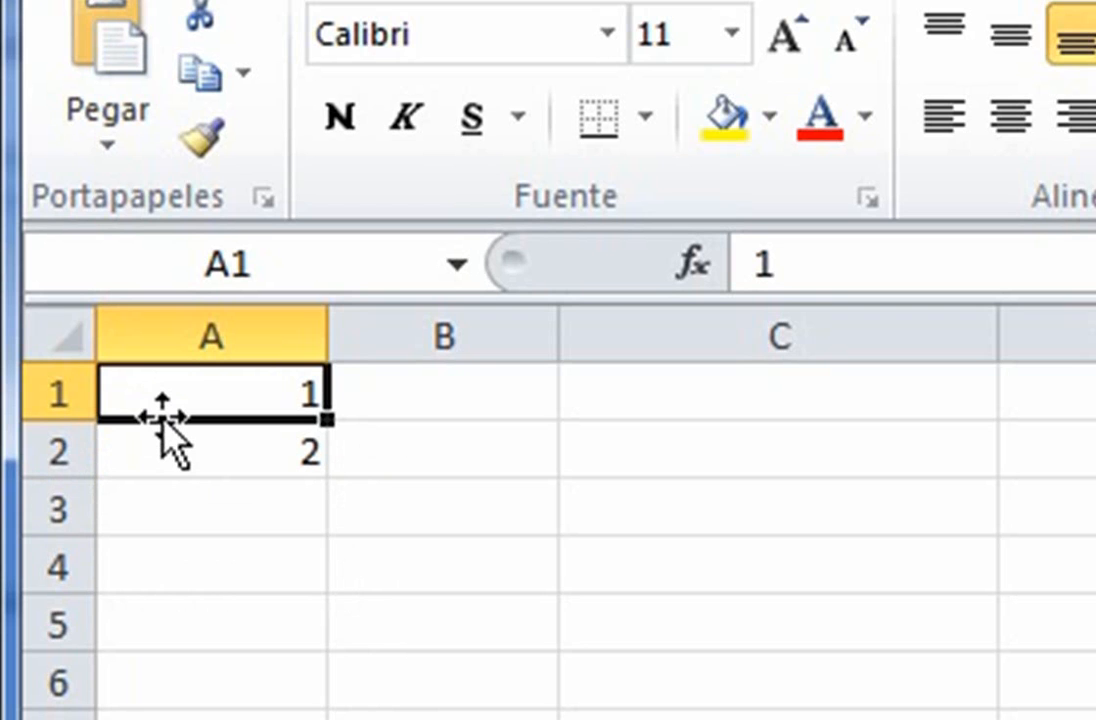
drag(163, 421, 724, 410)
drag(617, 420, 232, 416)
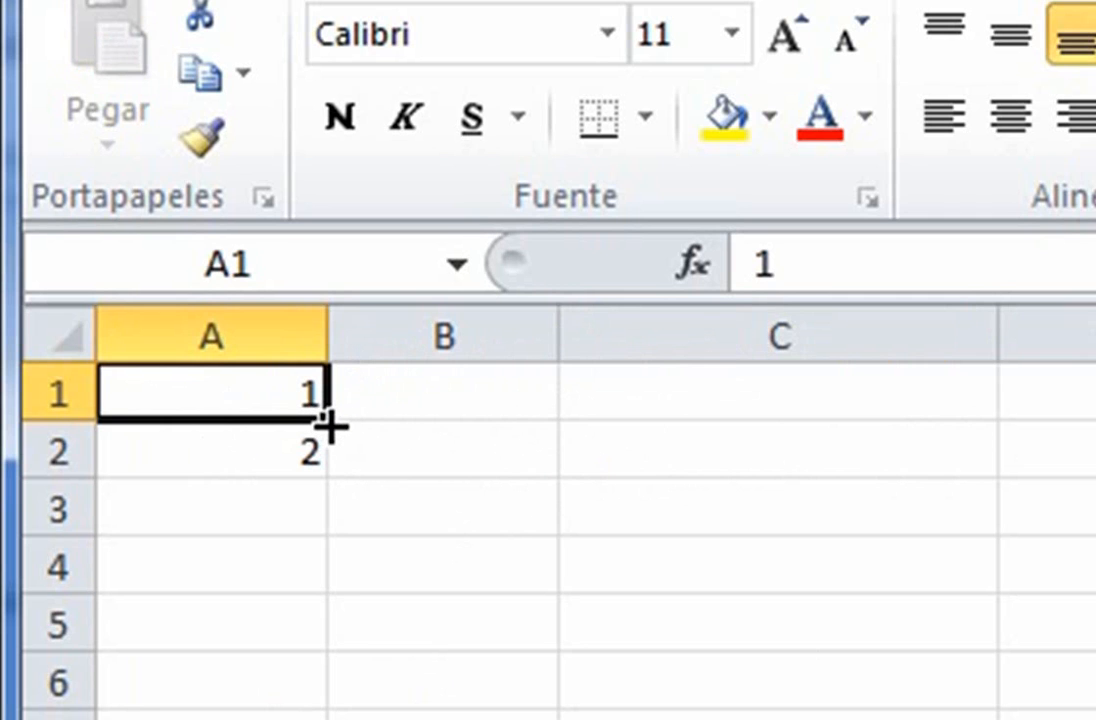
Step: Fill the value of cell A1 alone down column A and undo the fill
drag(328, 424, 330, 715)
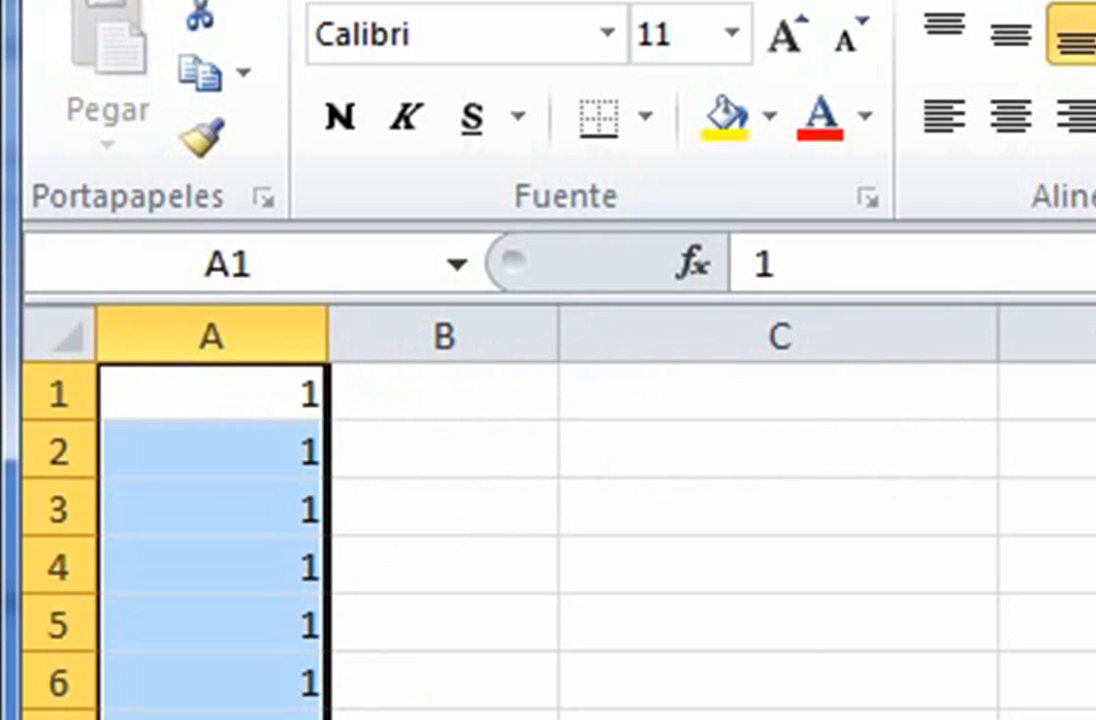
key(ctrl+z)
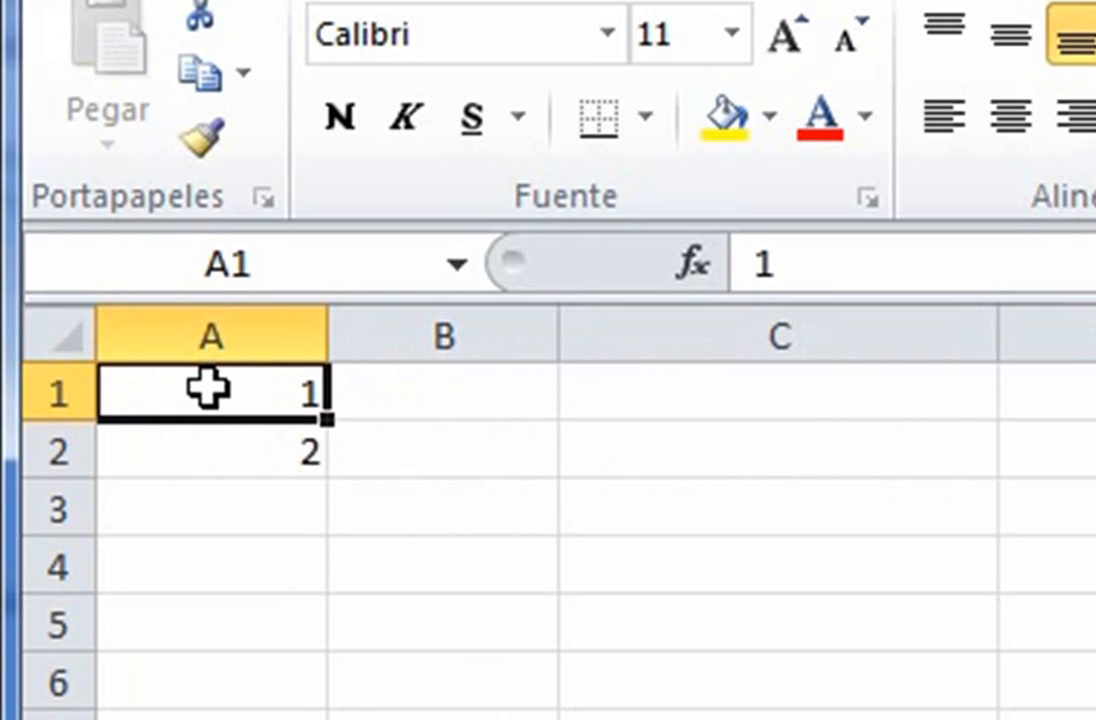
Step: Fill the number series from cells A1:A2 down column A to row 20 and deselect the range
drag(207, 388, 206, 435)
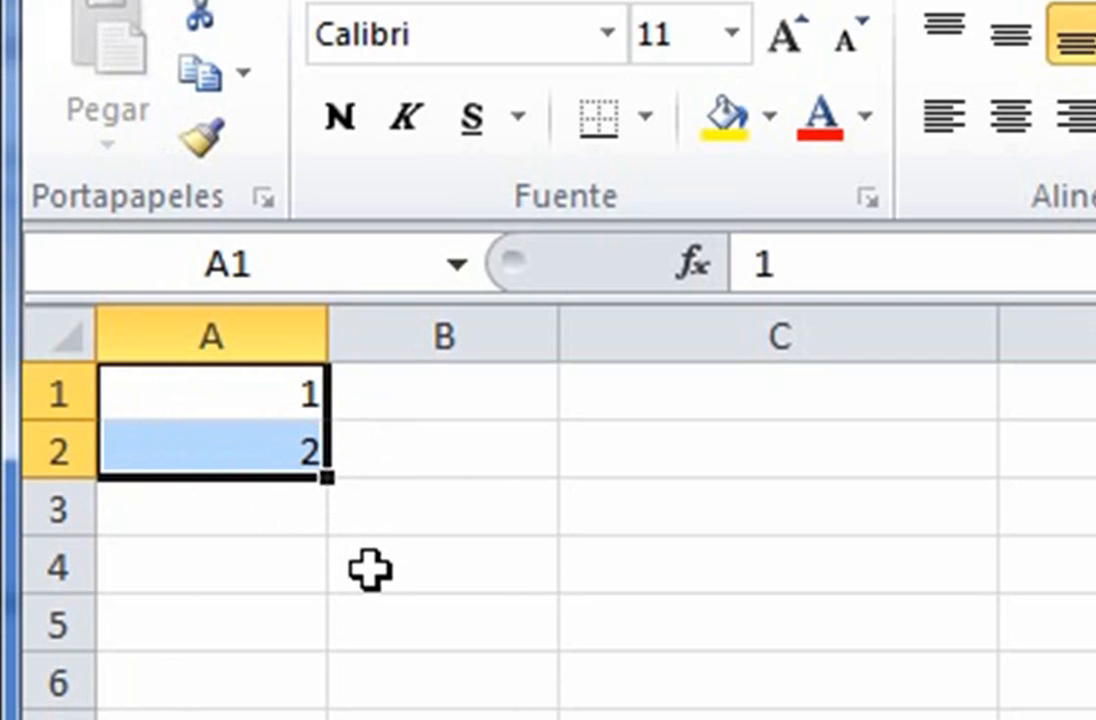
drag(330, 485, 330, 716)
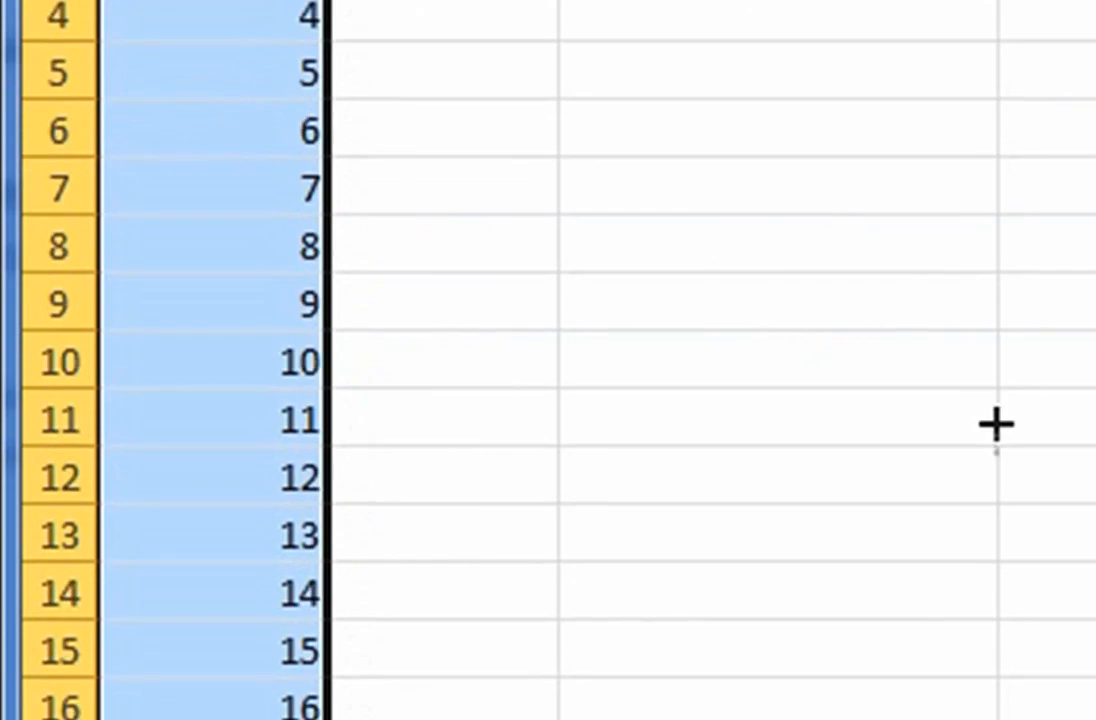
click(443, 3)
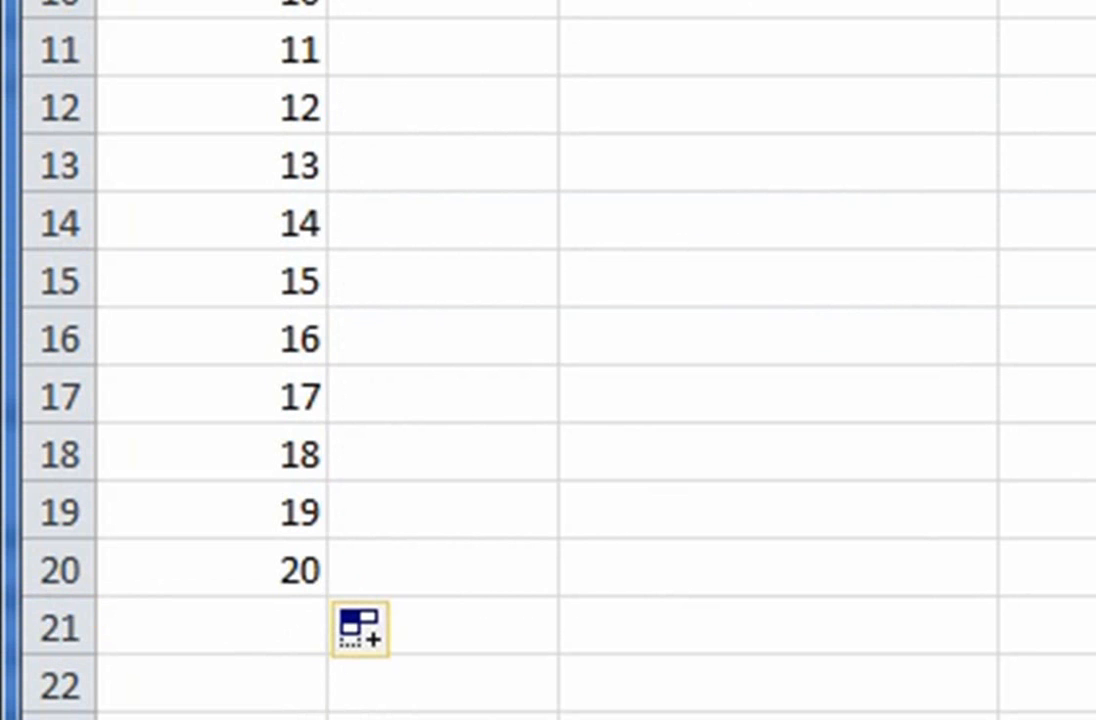
Step: Enter 2 and 4 in cells B1 and B2 and fill the series down column B to row 20
click(470, 116)
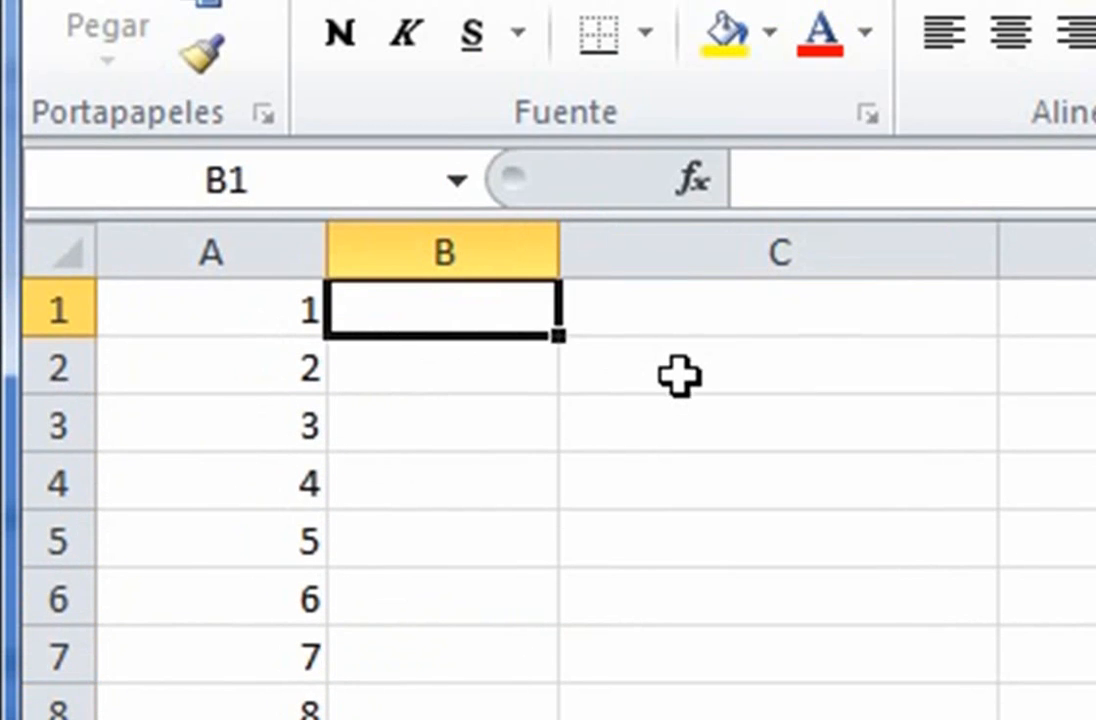
text(2)
key(Return)
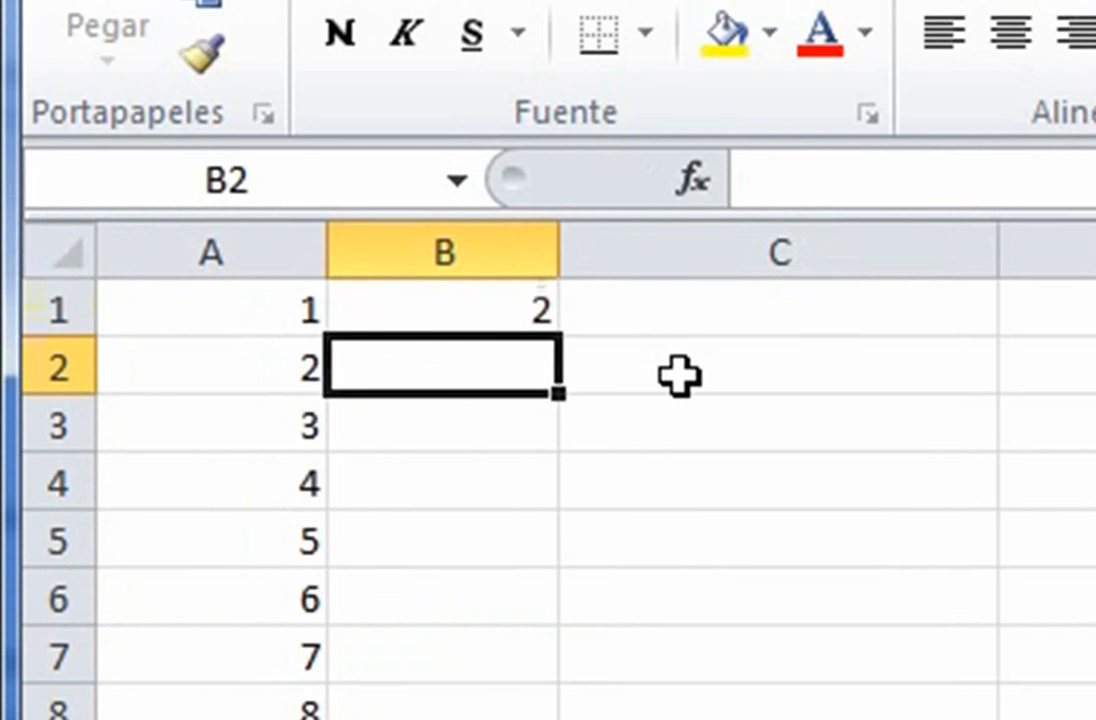
text(4)
key(Return)
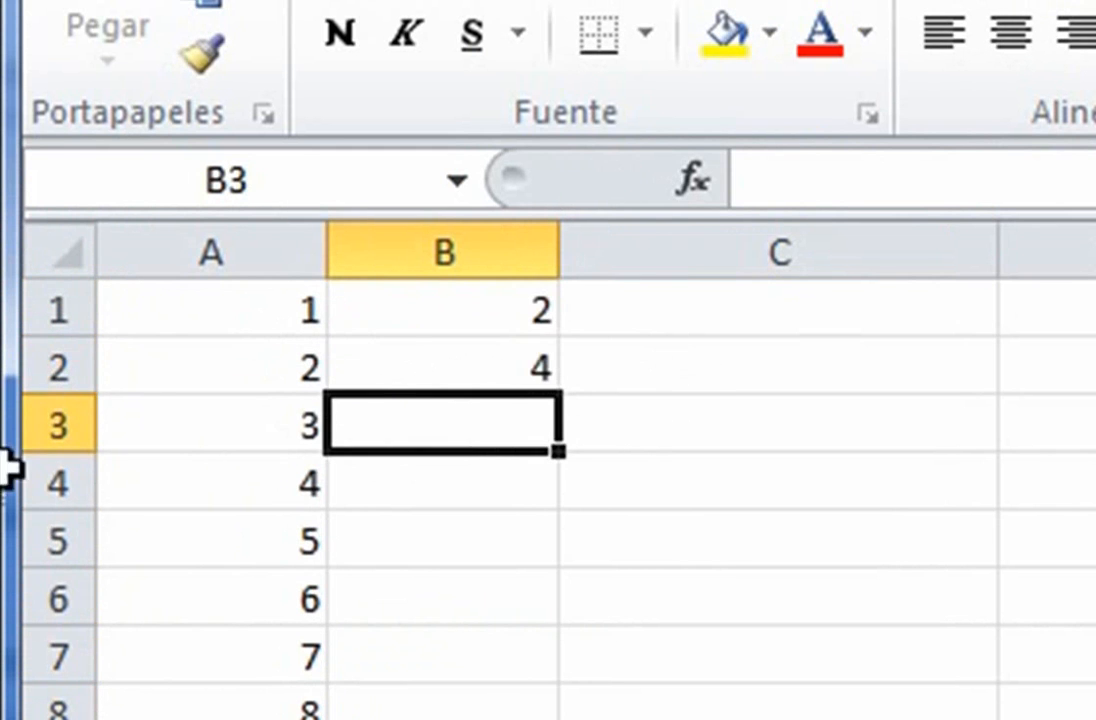
click(407, 318)
drag(407, 318, 404, 362)
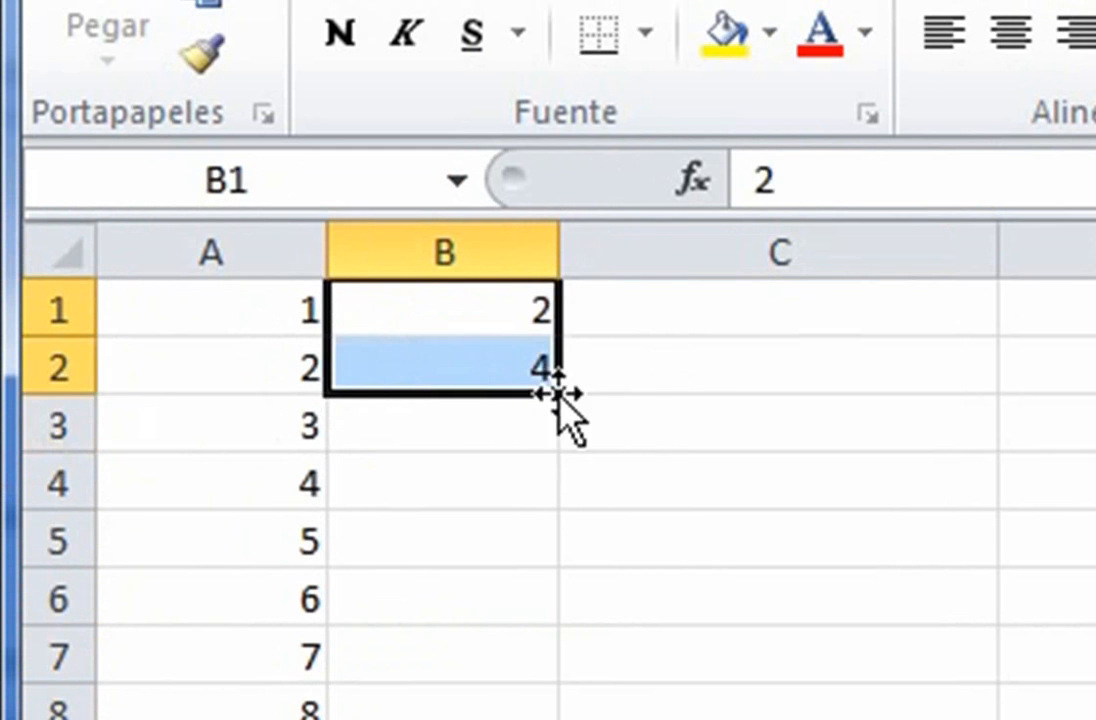
drag(557, 393, 610, 719)
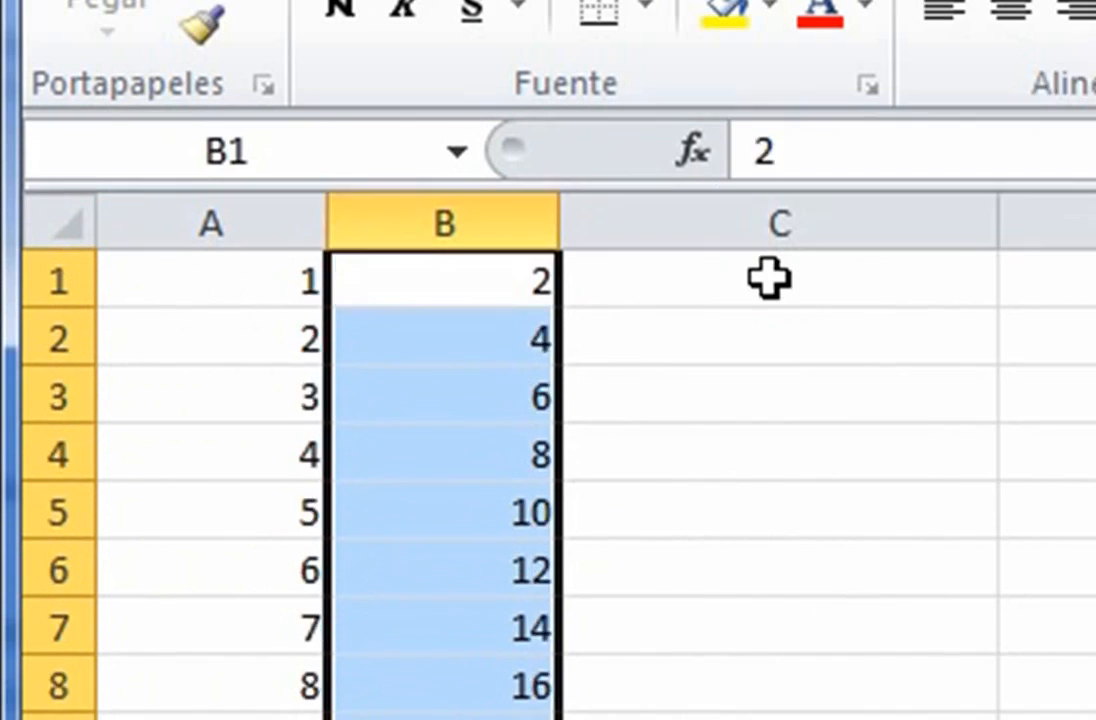
Step: Enter 1 and 3 in cells C1 and C2 and fill the series down column C to row 20
click(768, 277)
text(1)
key(Return)
text(3)
key(Return)
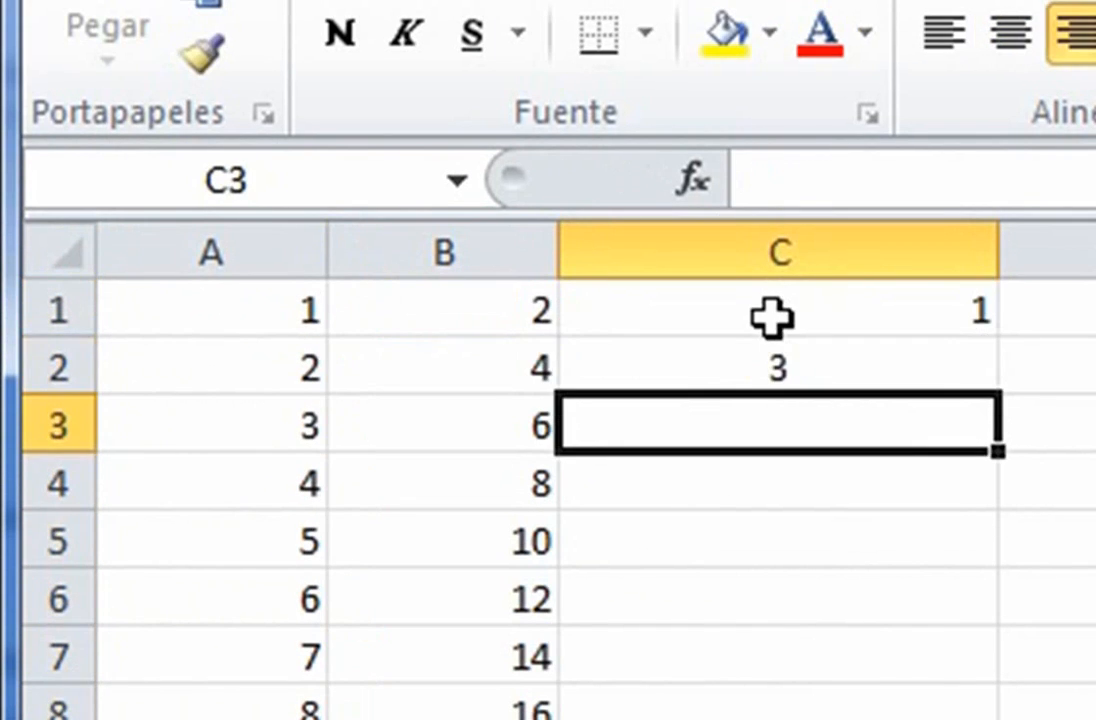
drag(772, 318, 1028, 570)
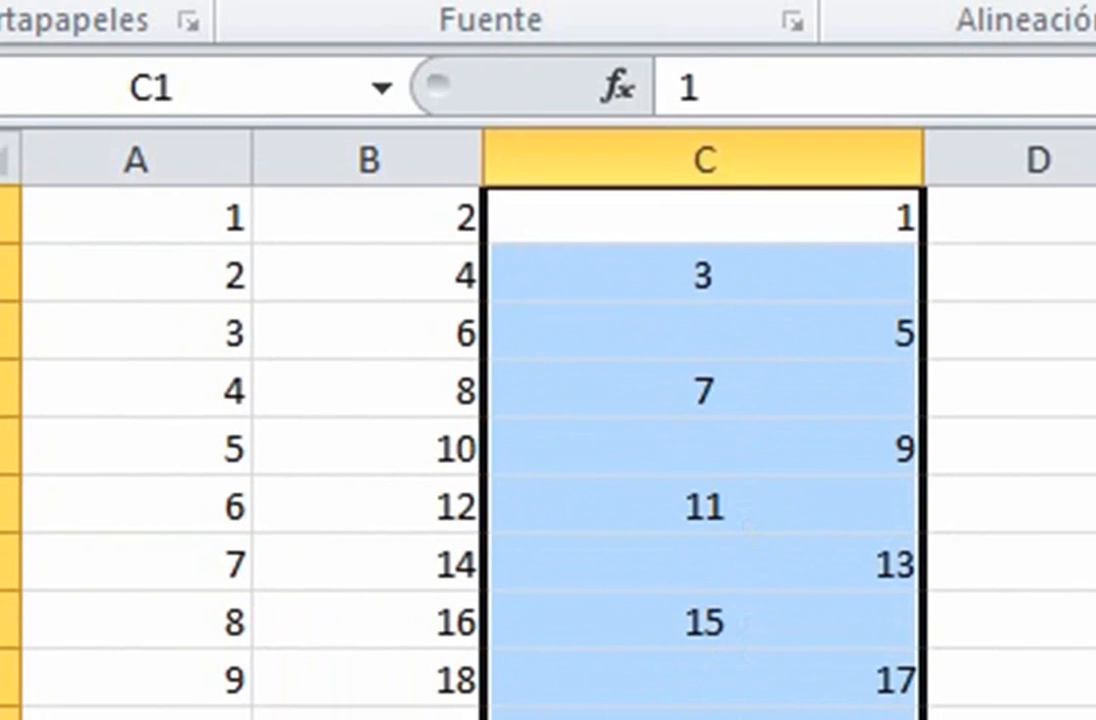
Step: Remove the center alignment from cell C2 and fill the series from C1:C2 down column C again
click(727, 266)
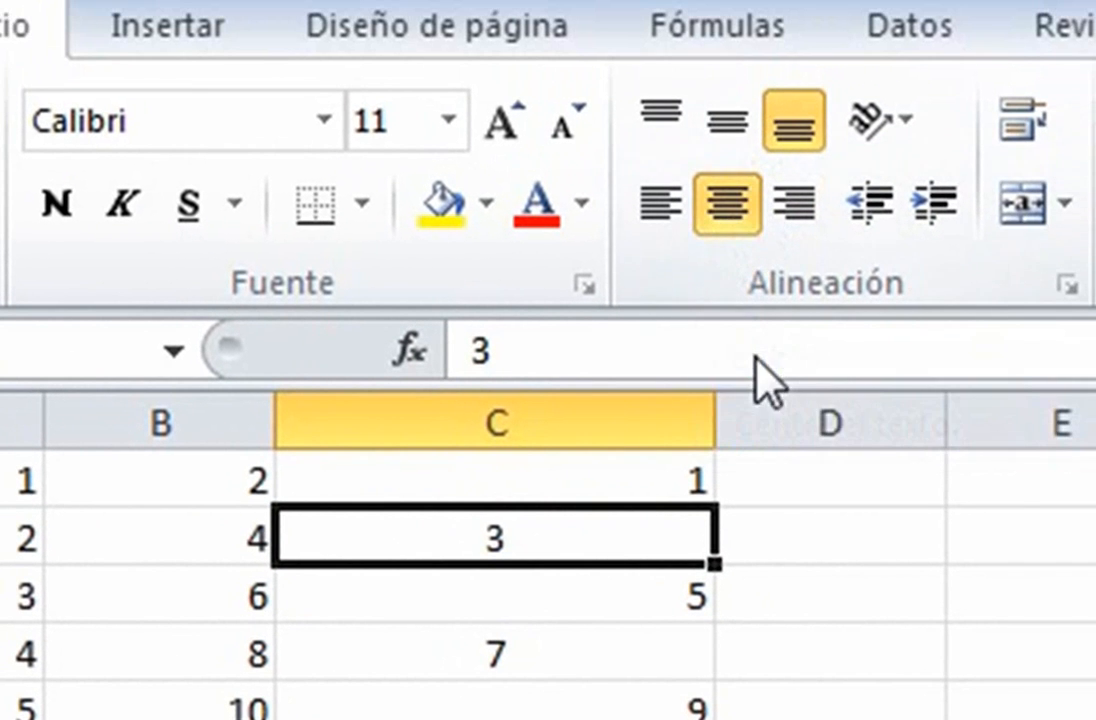
key(alt)
key(o)
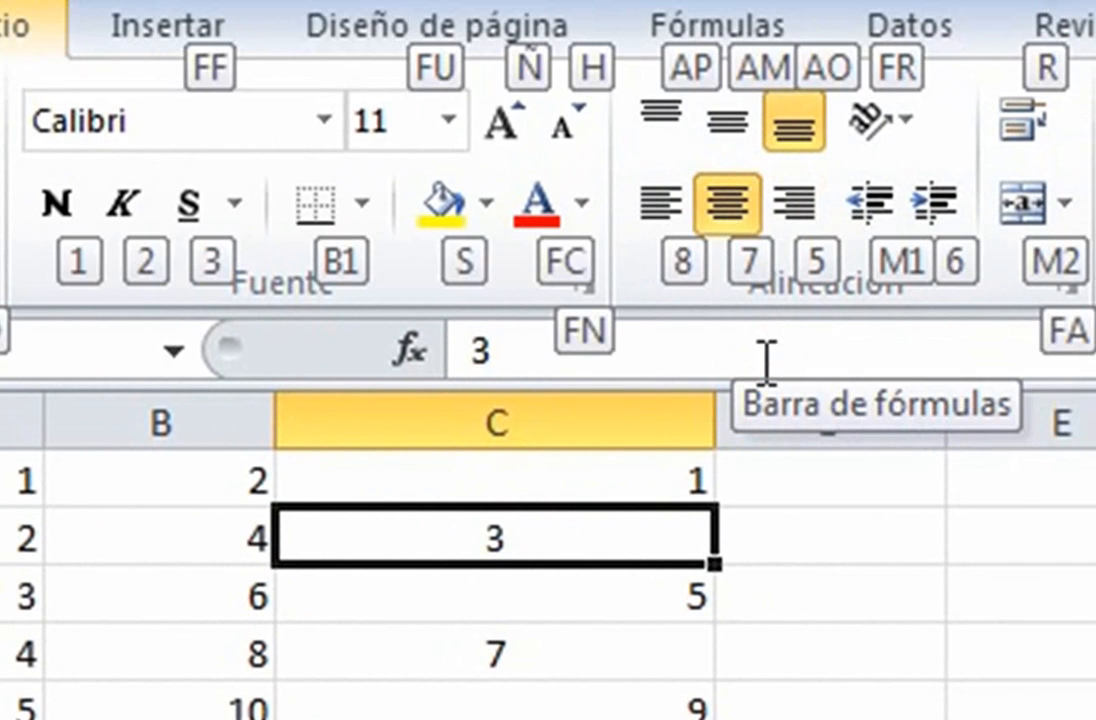
key(7)
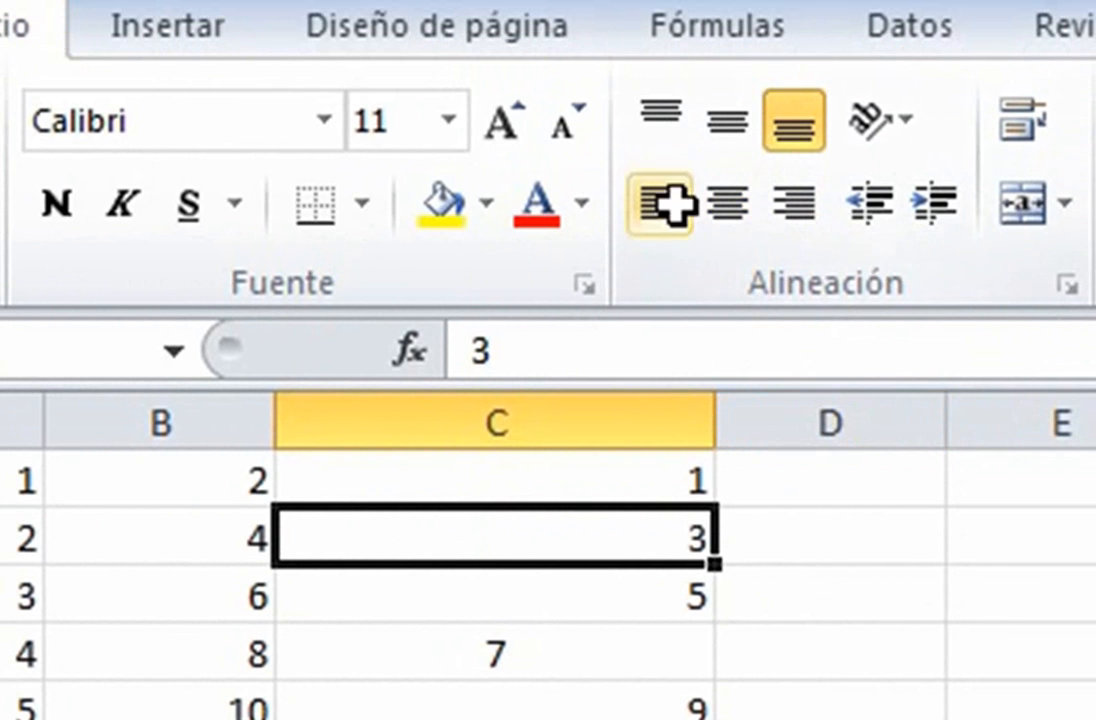
click(830, 716)
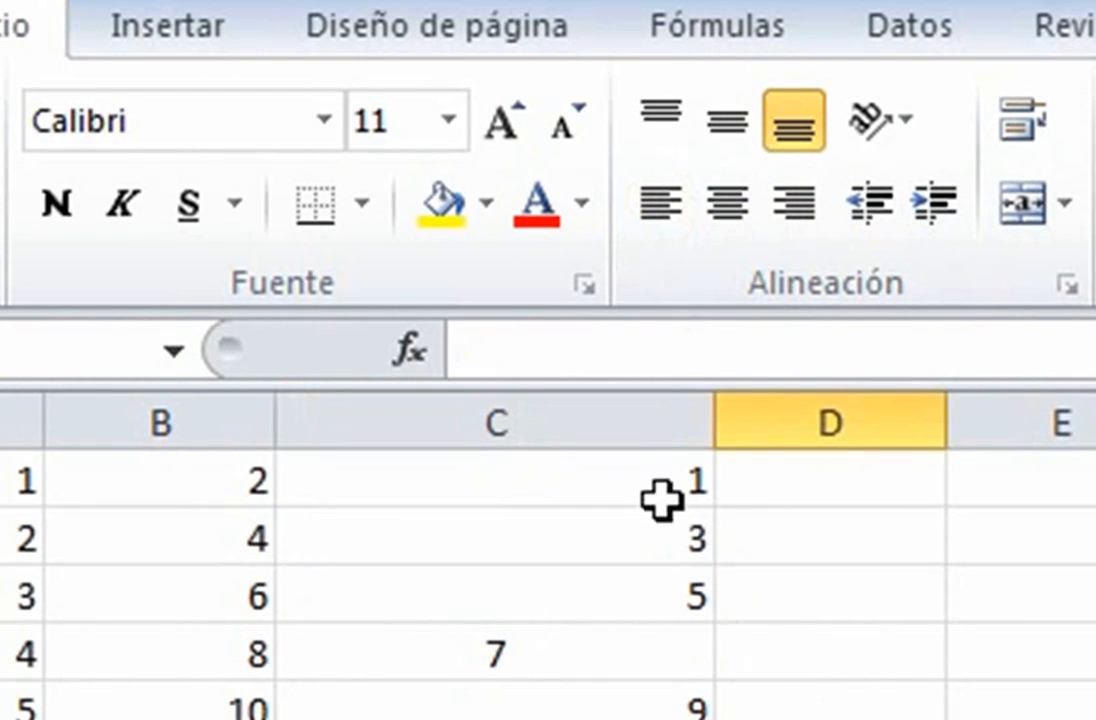
drag(661, 510, 712, 719)
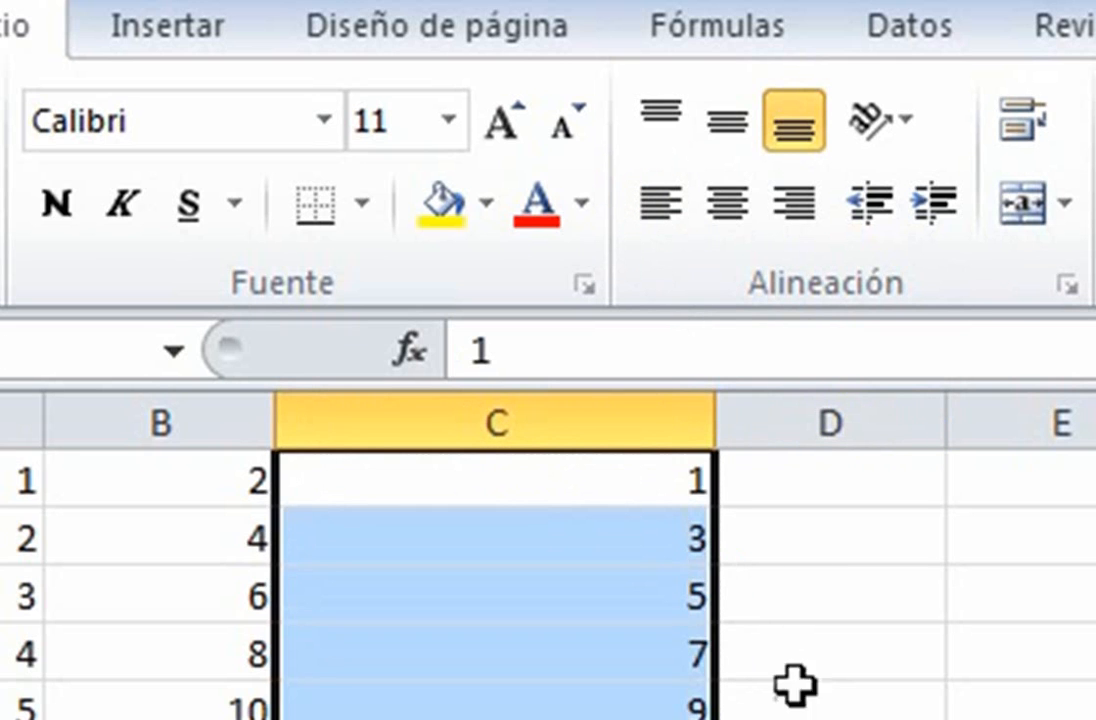
Step: Narrow column C and release the range selection by selecting cell E5
double_click(718, 410)
drag(335, 428, 560, 440)
click(793, 700)
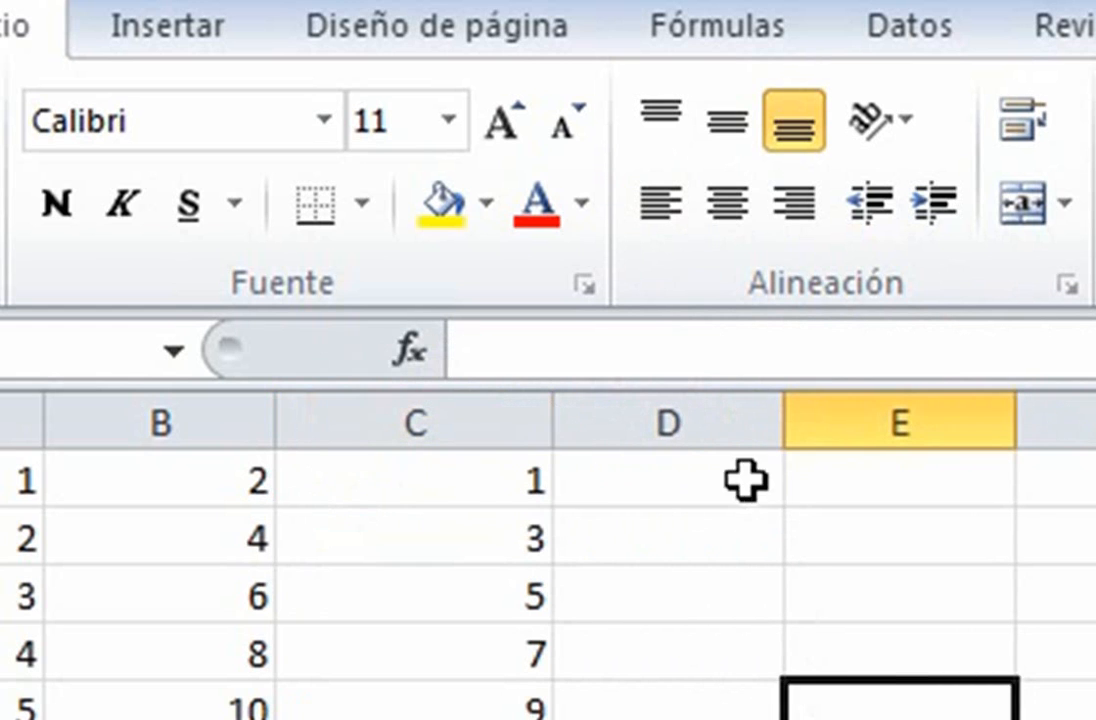
Step: Enter 1 and 5 in cells D1 and D2 and fill the series down column D to row 21
click(766, 487)
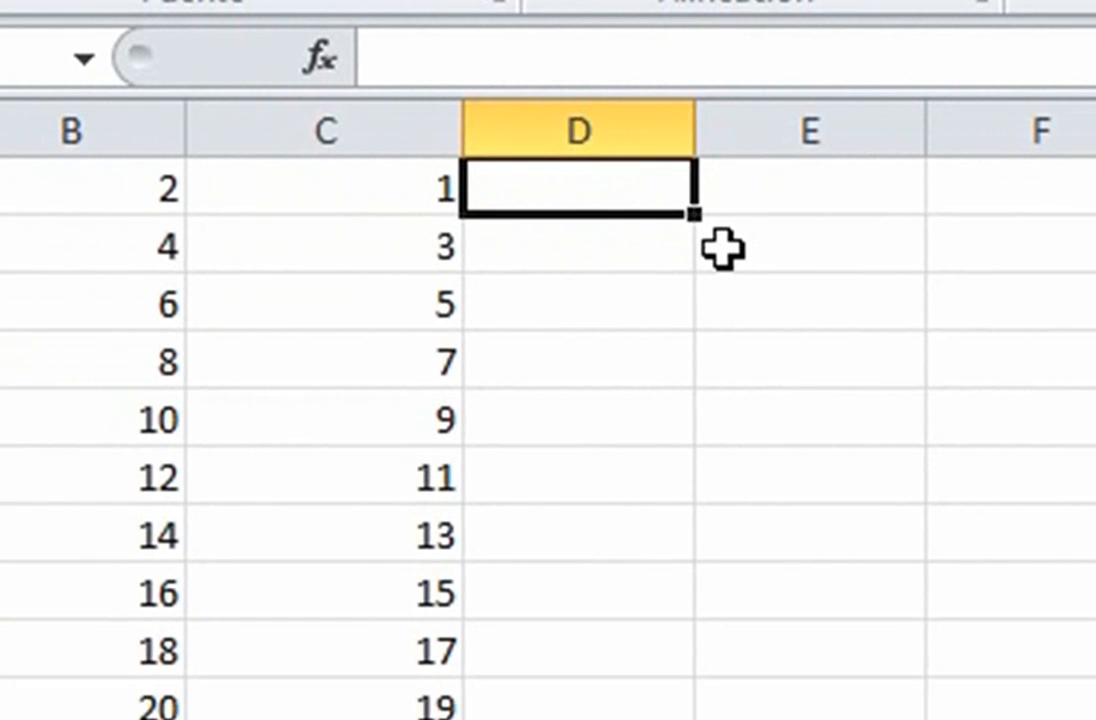
text(1)
key(Return)
text(5)
key(Return)
click(588, 207)
drag(588, 207, 662, 718)
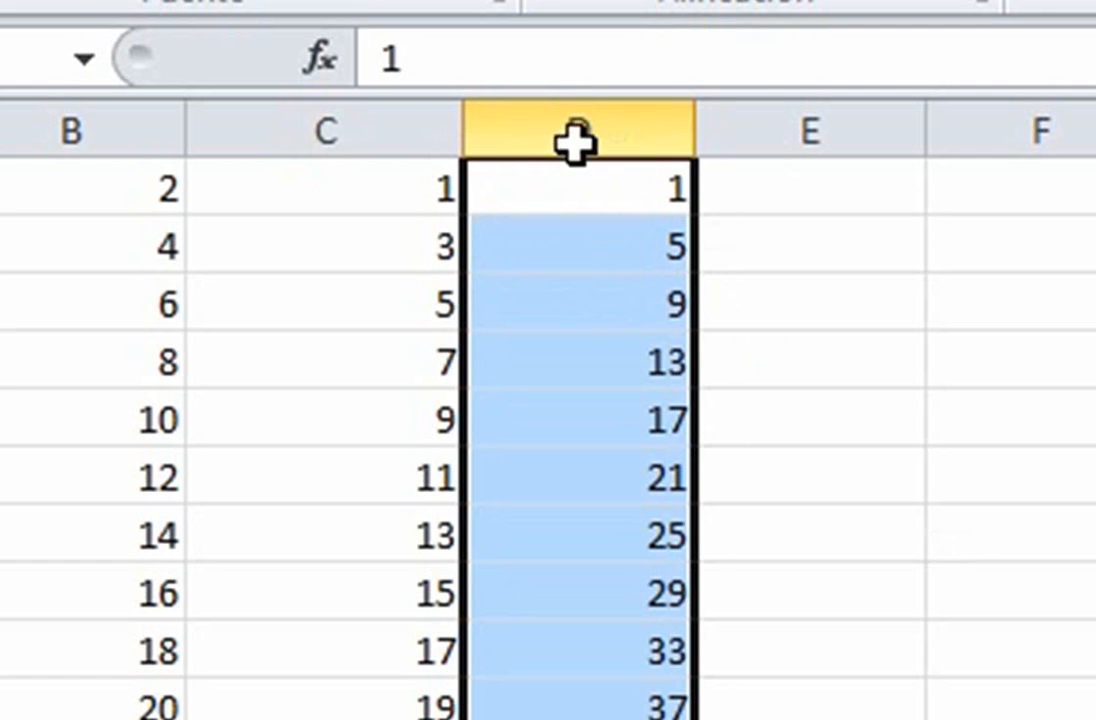
Step: Set cell D1 to 0, refill the series from D1:D2 down to row 20 and delete the leftover value in D21
click(563, 188)
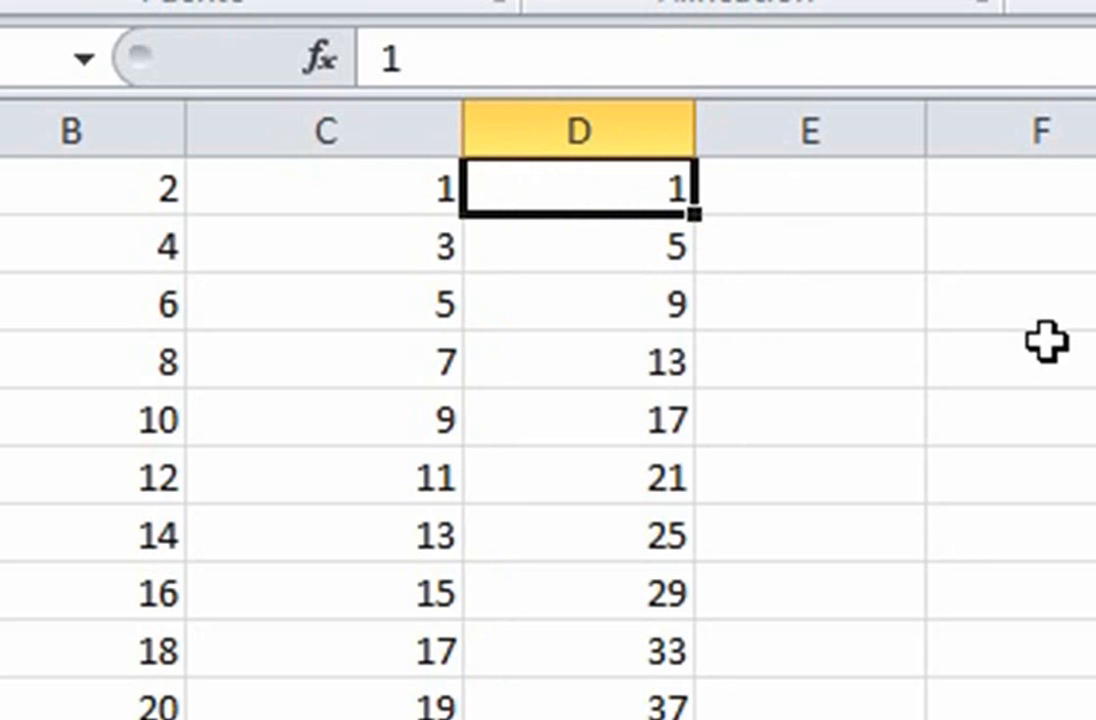
text(0)
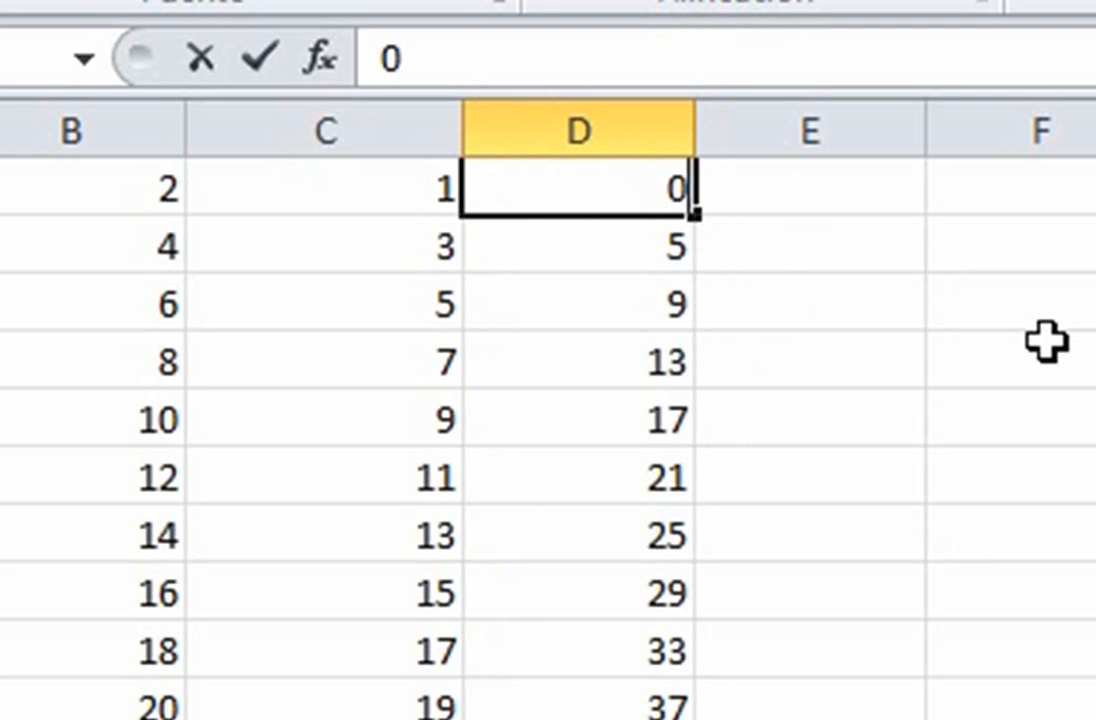
key(Return)
drag(653, 186, 650, 232)
drag(694, 270, 711, 600)
click(585, 612)
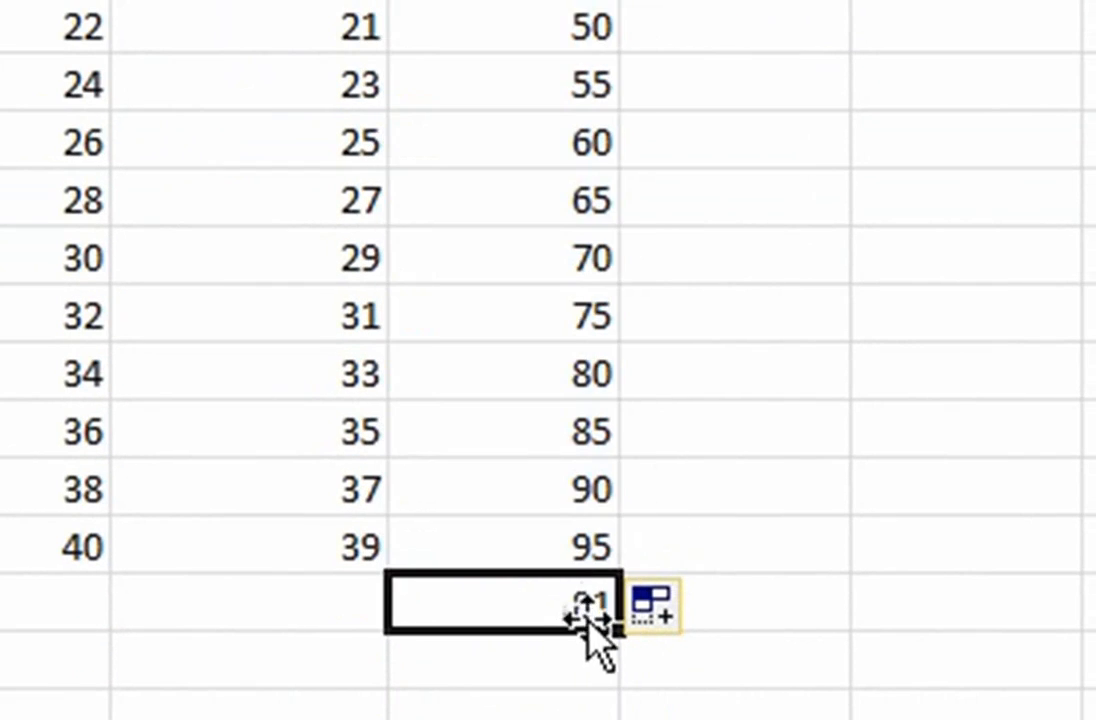
key(Delete)
Step: Enter enero in cell E1, fill the month names down column E and undo the fill
click(489, 132)
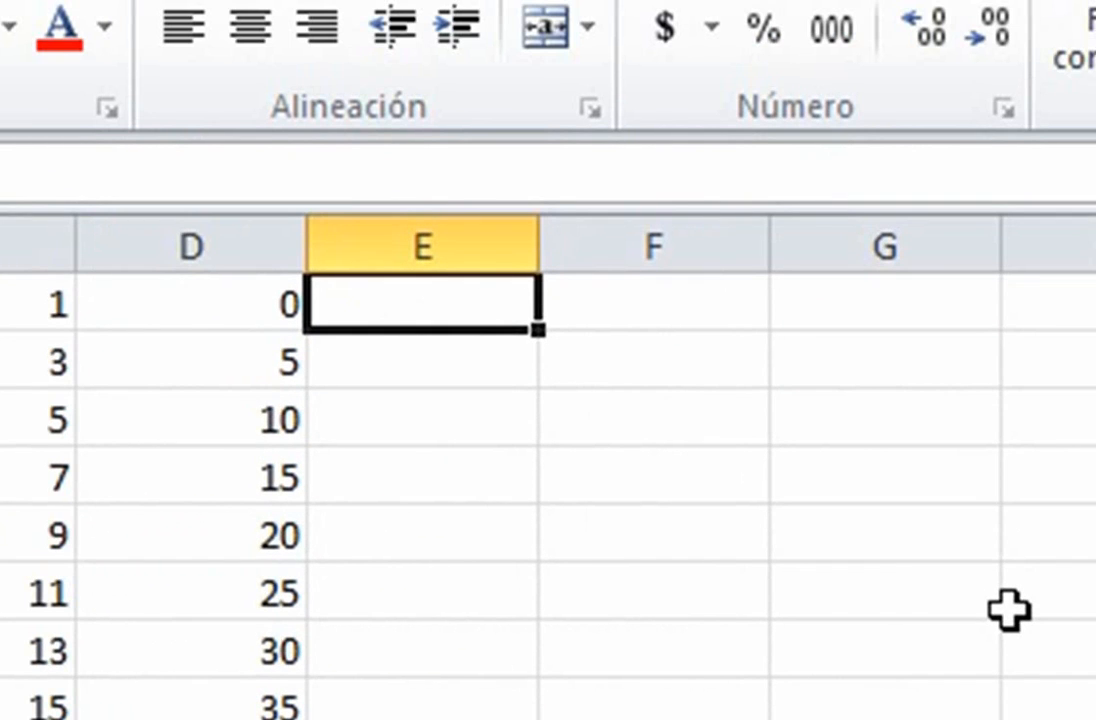
text(enero)
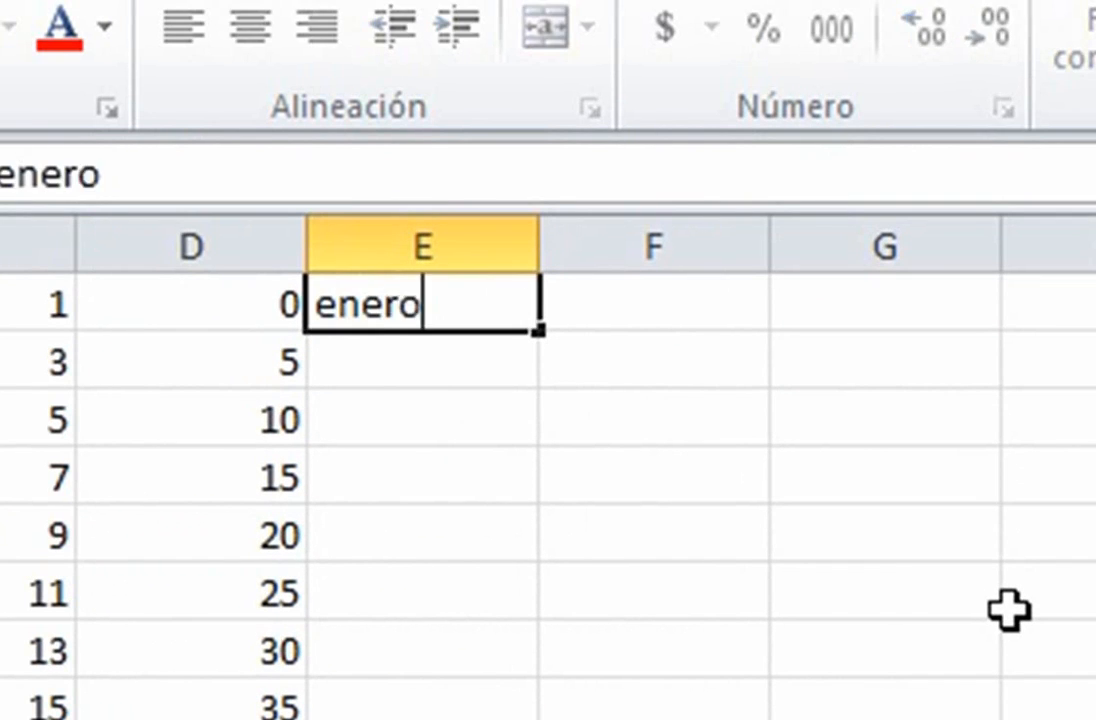
key(Return)
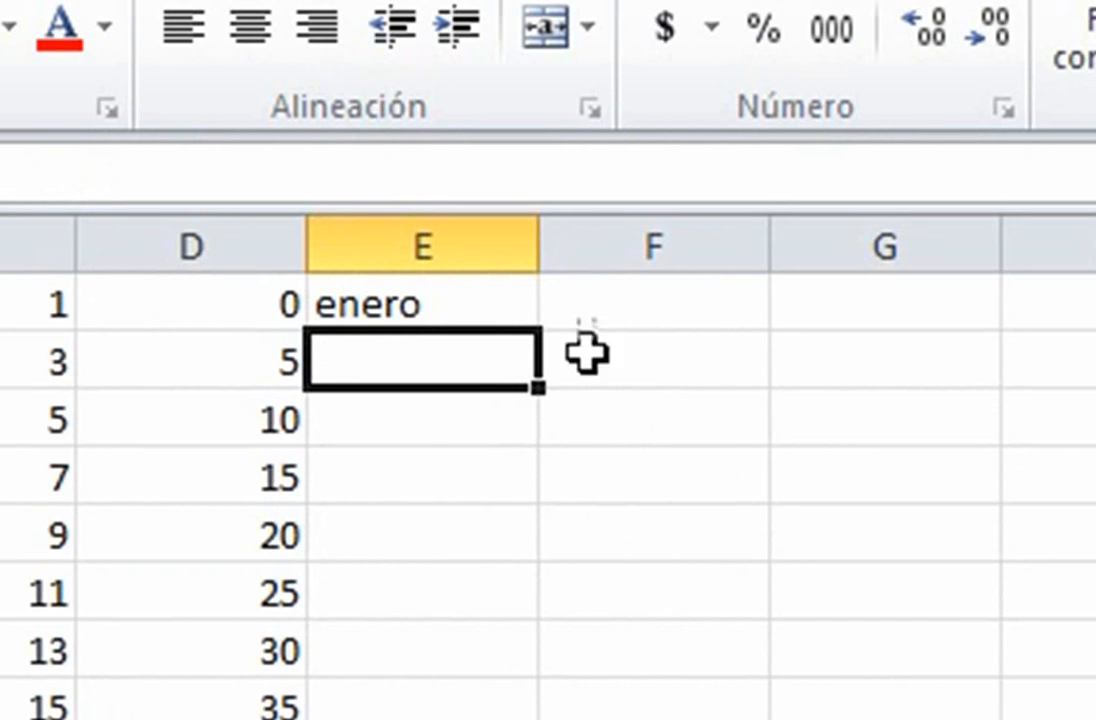
click(470, 296)
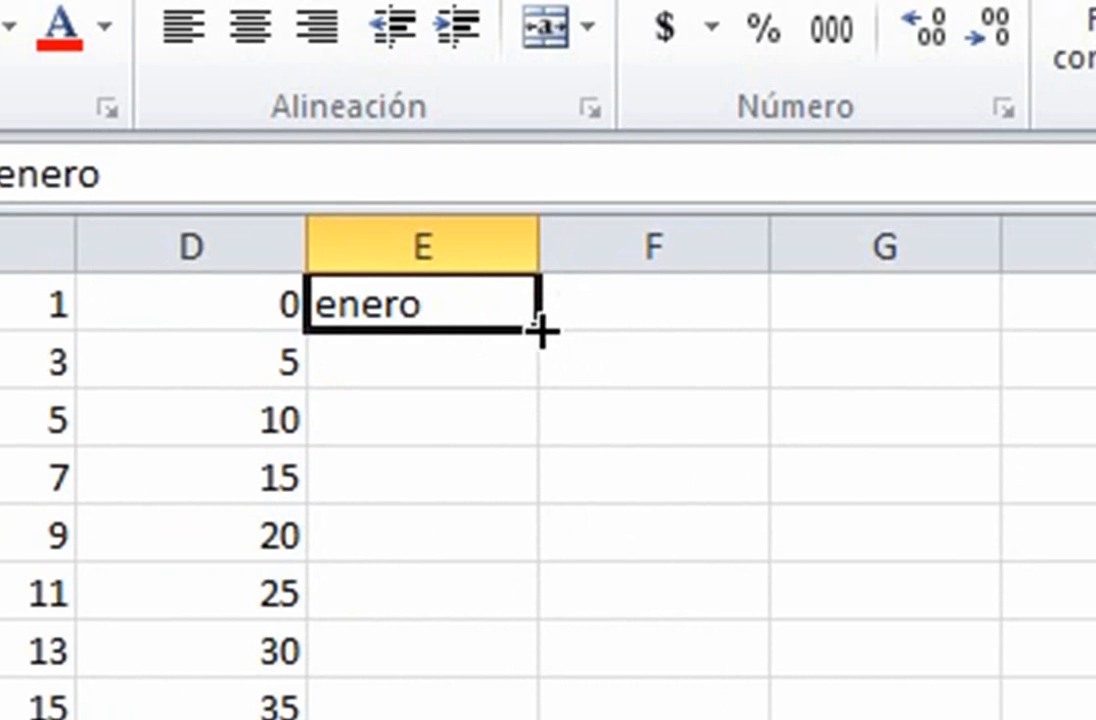
drag(540, 330, 540, 719)
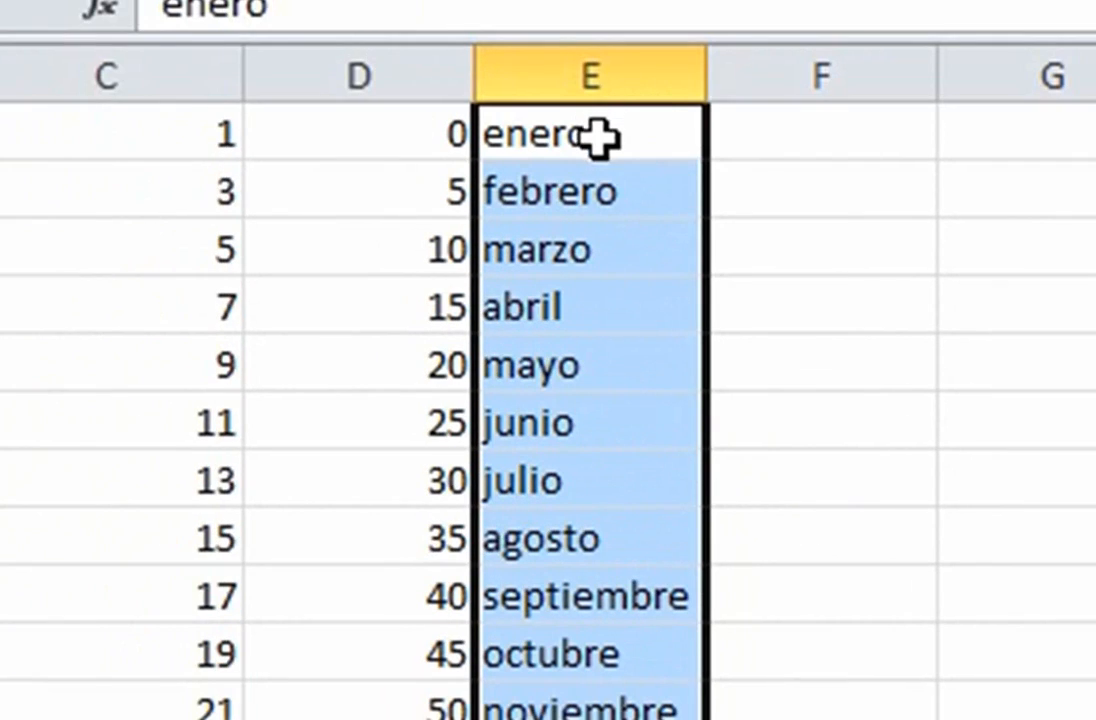
key(ctrl+z)
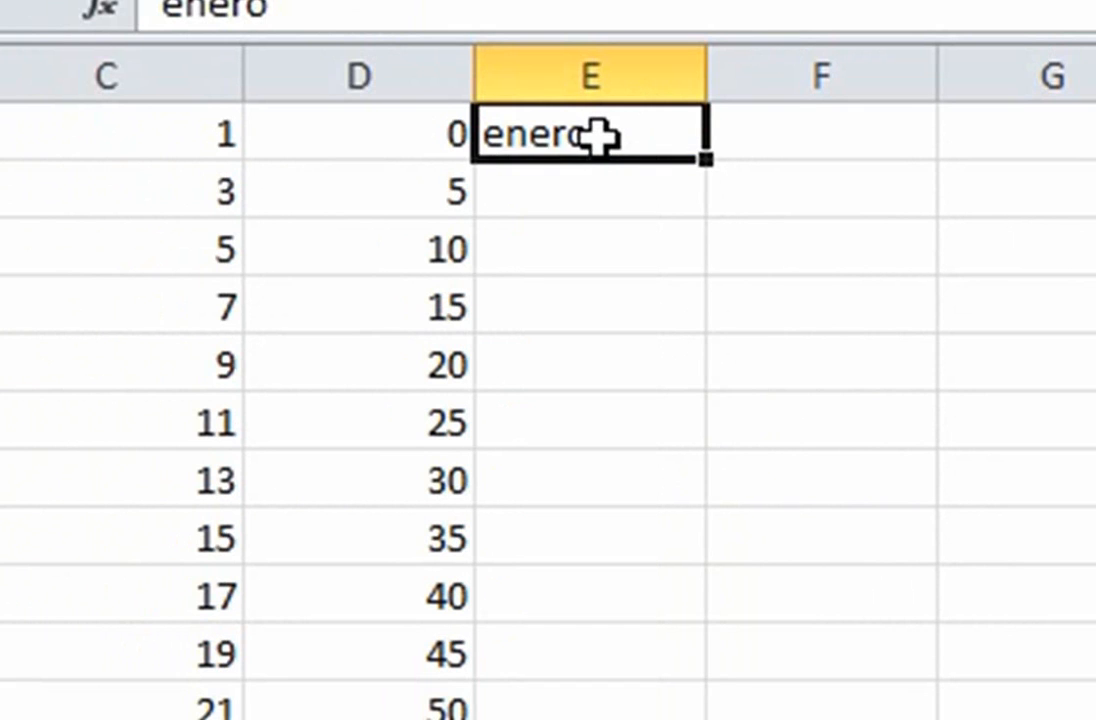
Step: Replace the text in cell E1 with Enero and fill the capitalized month names down column E to row 20
text(Enero)
key(Return)
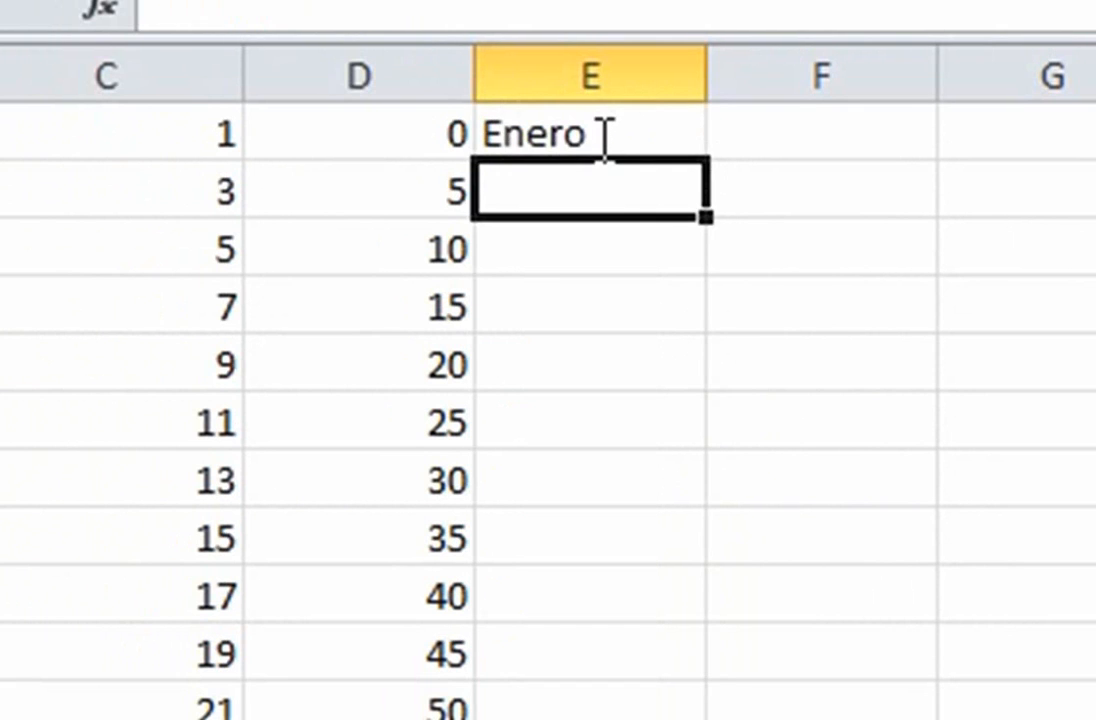
click(598, 138)
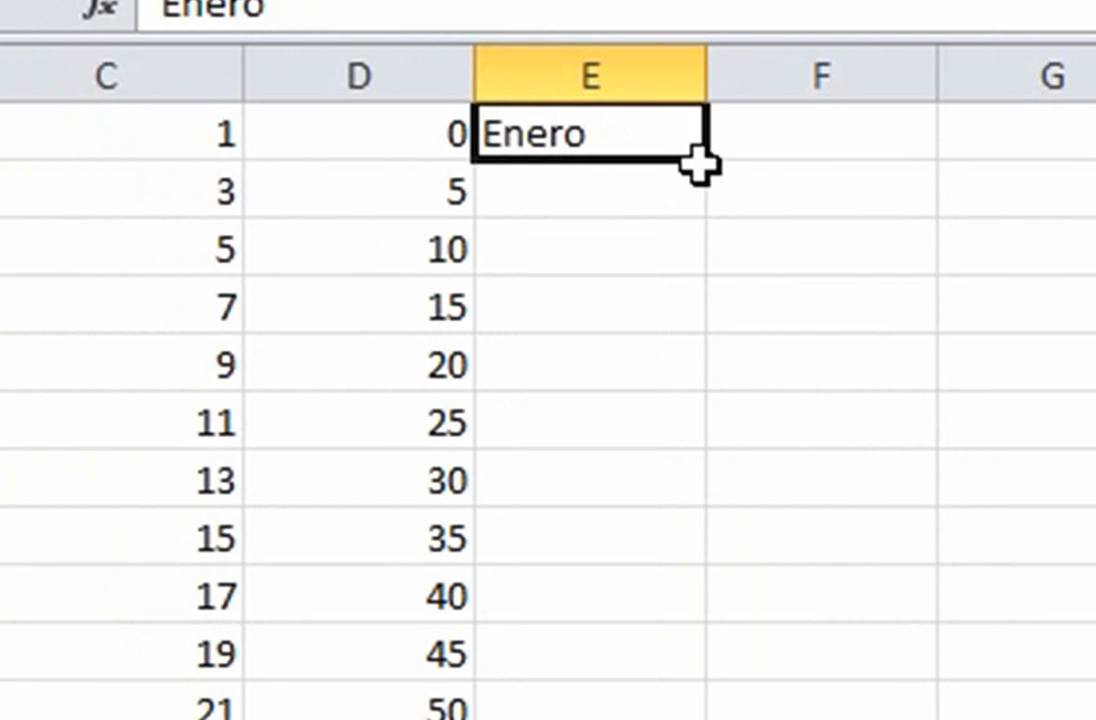
drag(697, 161, 705, 715)
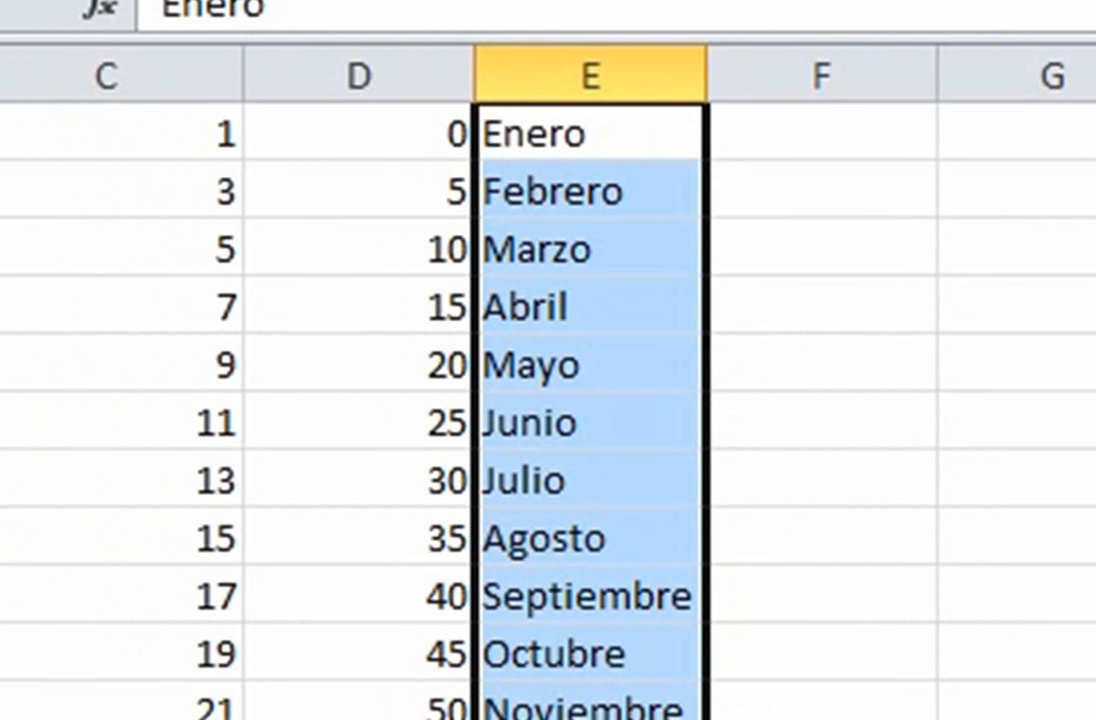
Step: Enter Lunes in cell F1 and fill the weekday names across row 1 to cell L1 and on towards M1
click(800, 140)
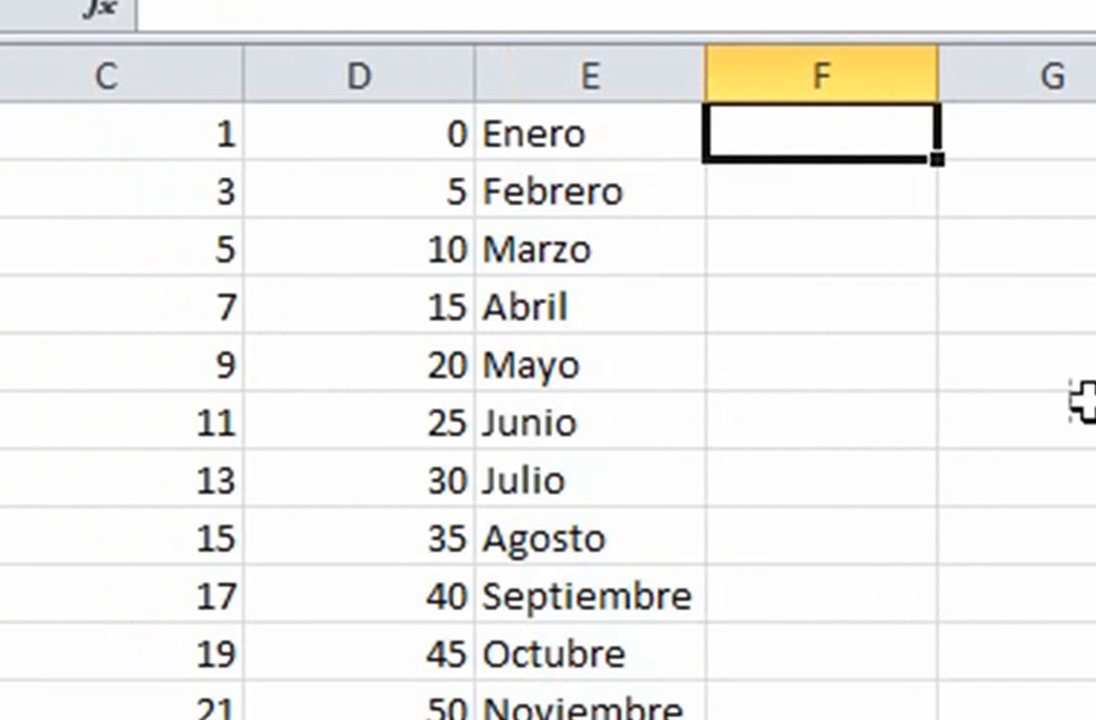
key(F2)
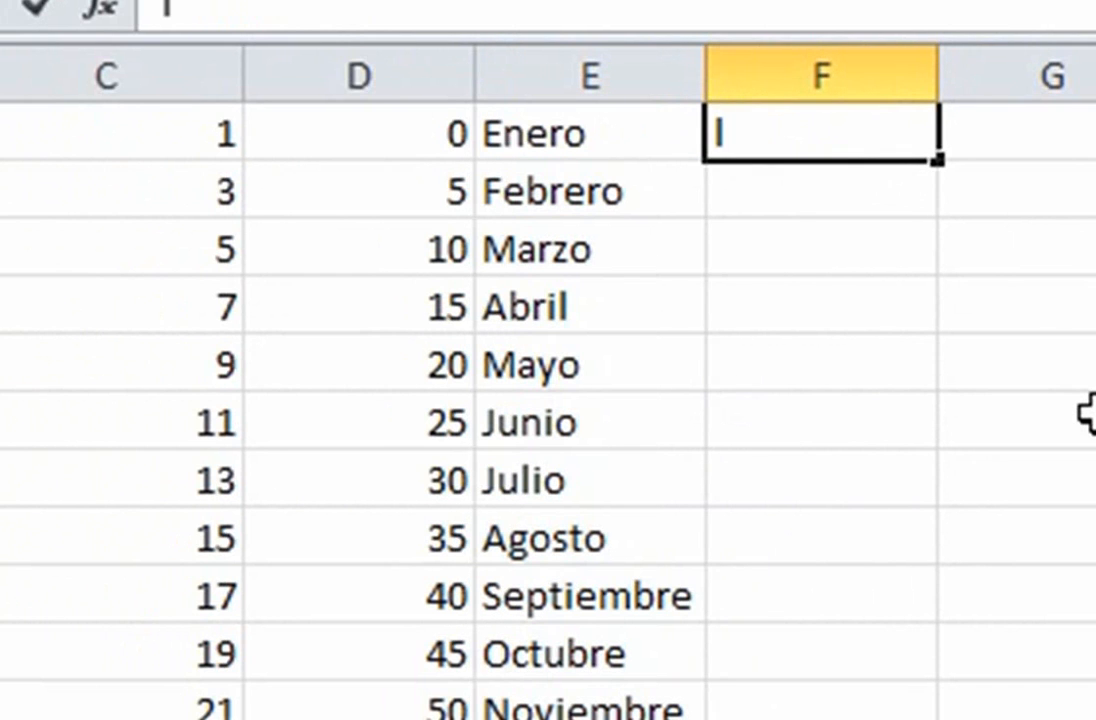
text(Lunes)
key(Return)
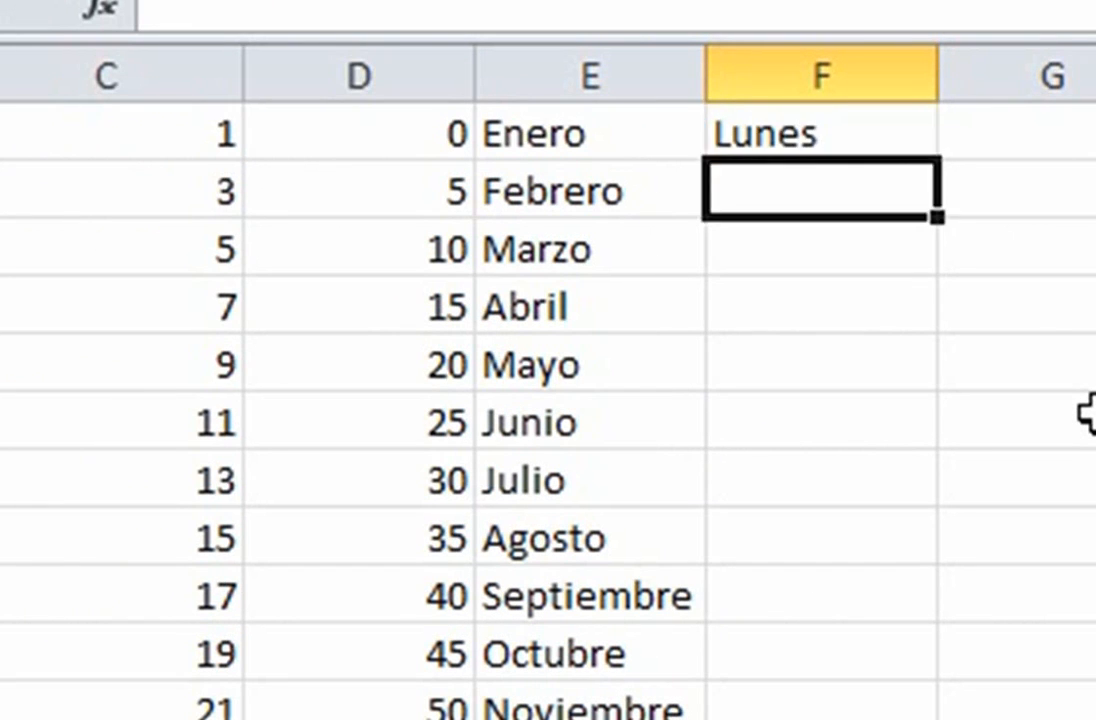
click(852, 138)
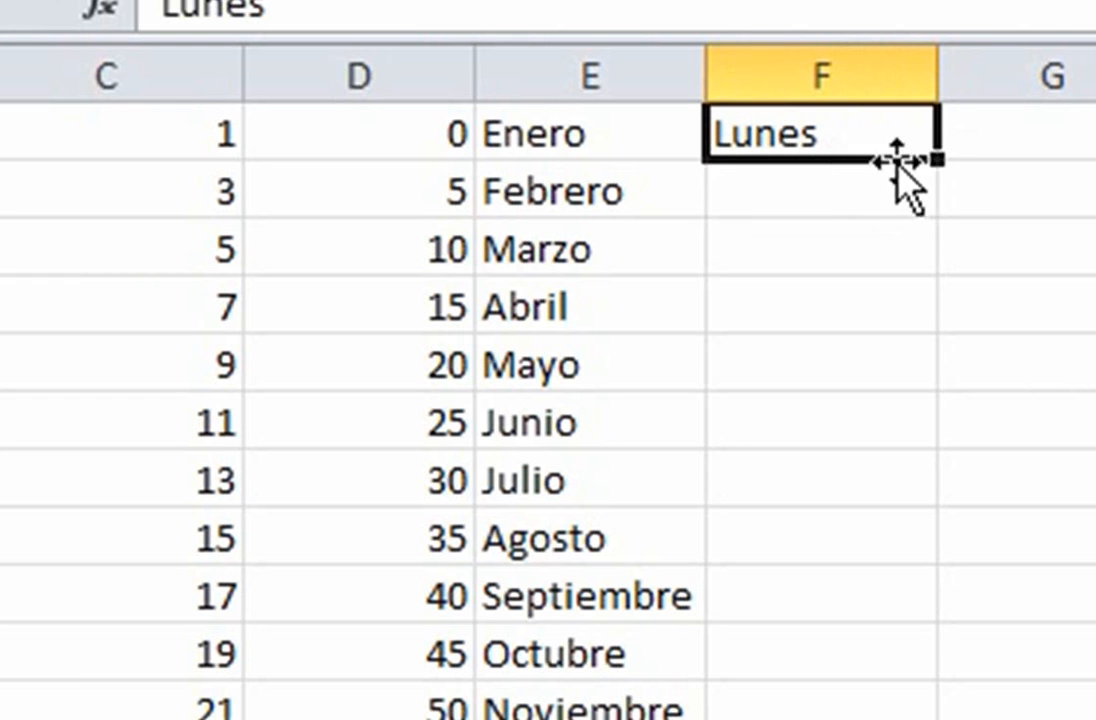
drag(937, 167, 1040, 170)
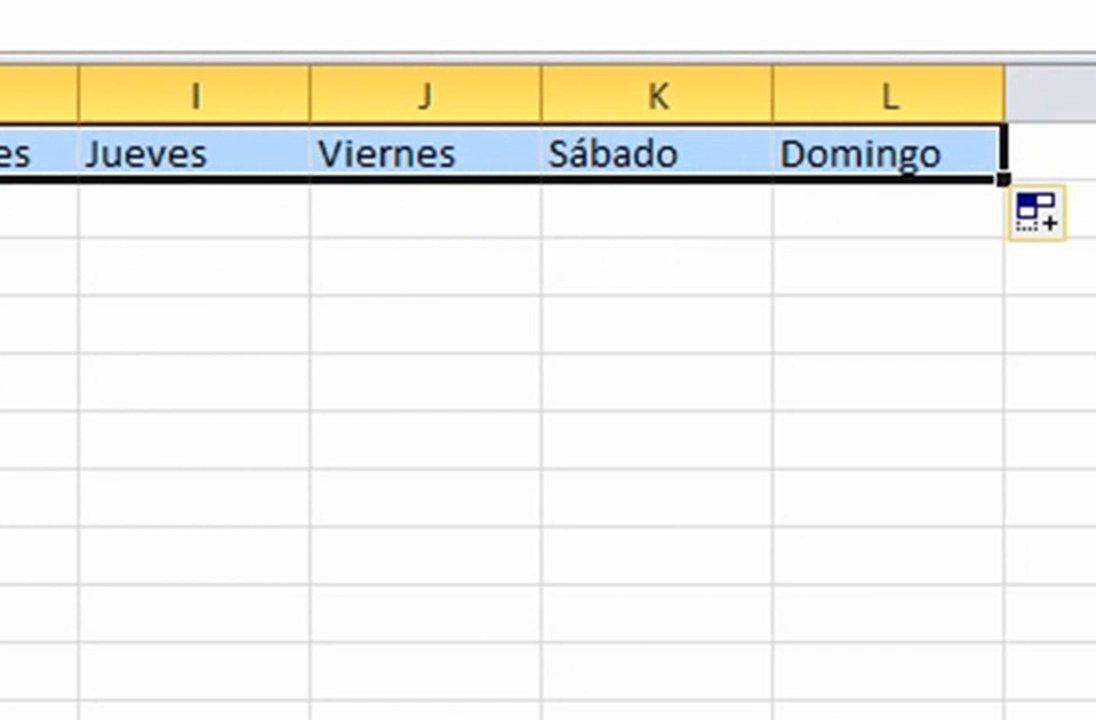
drag(1003, 180, 1095, 190)
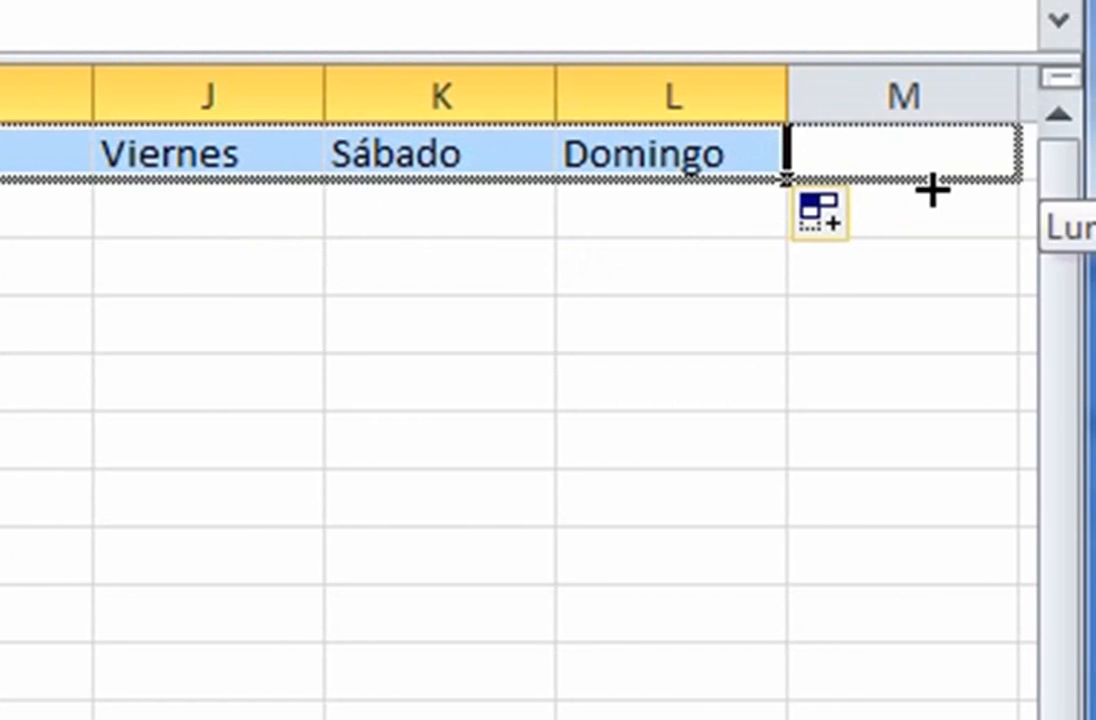
drag(932, 190, 932, 190)
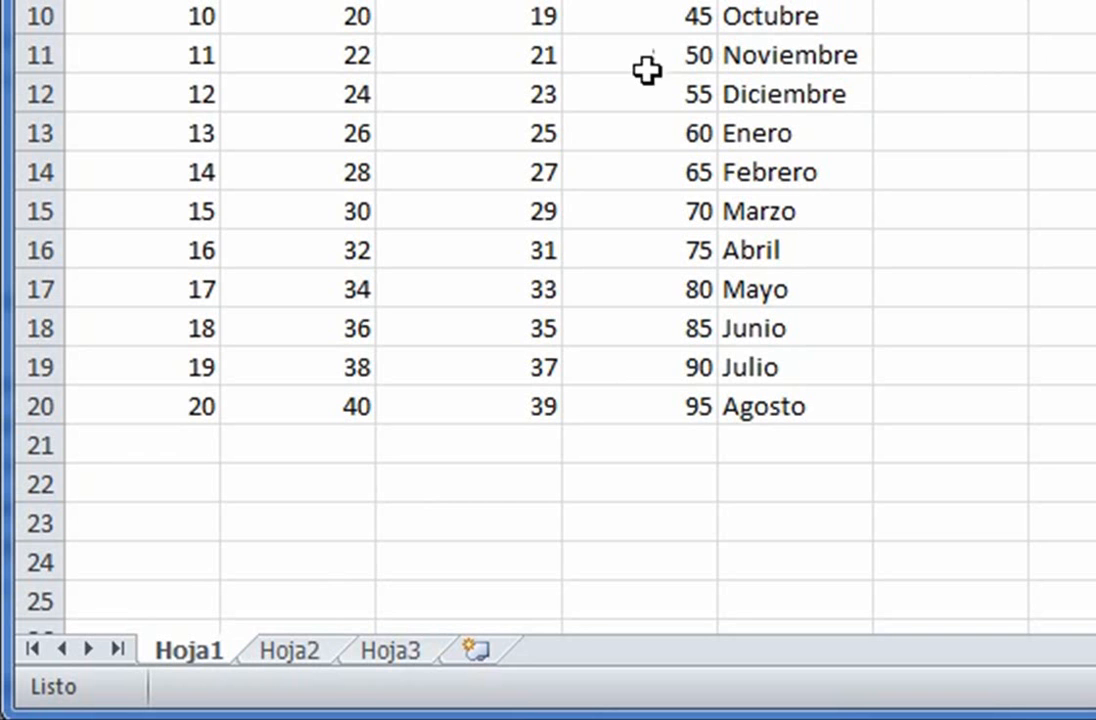
Step: Rename the sheet Hoja1 as Enero and the sheet Hoja2 as Febrero
right_click(184, 652)
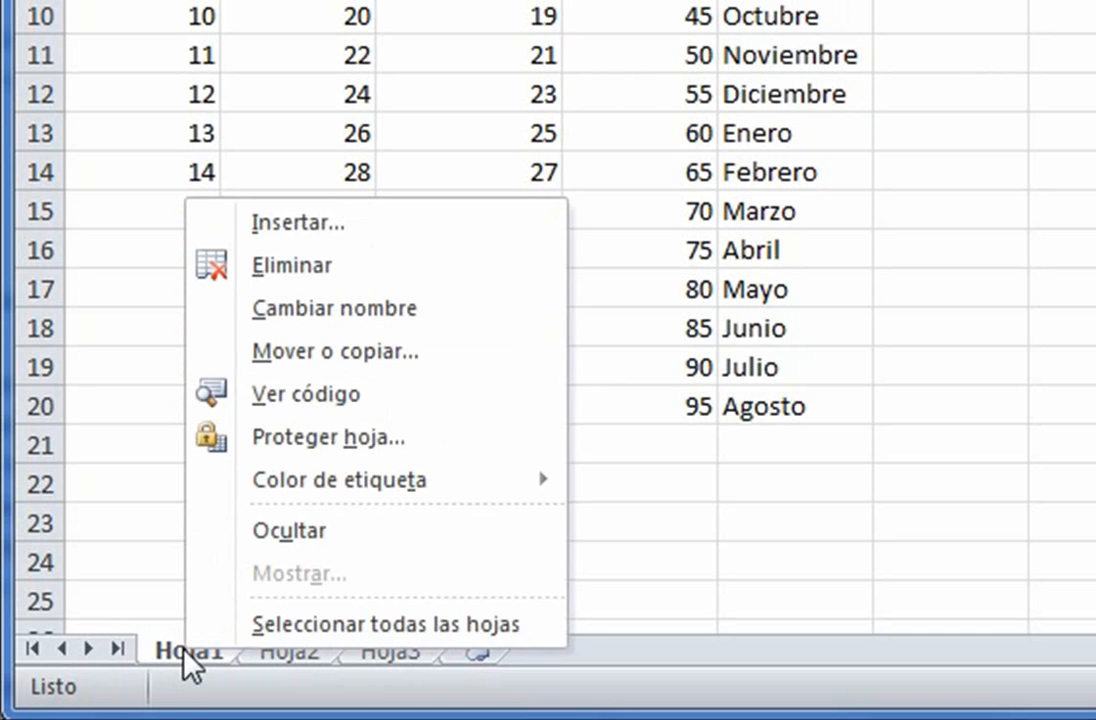
click(325, 310)
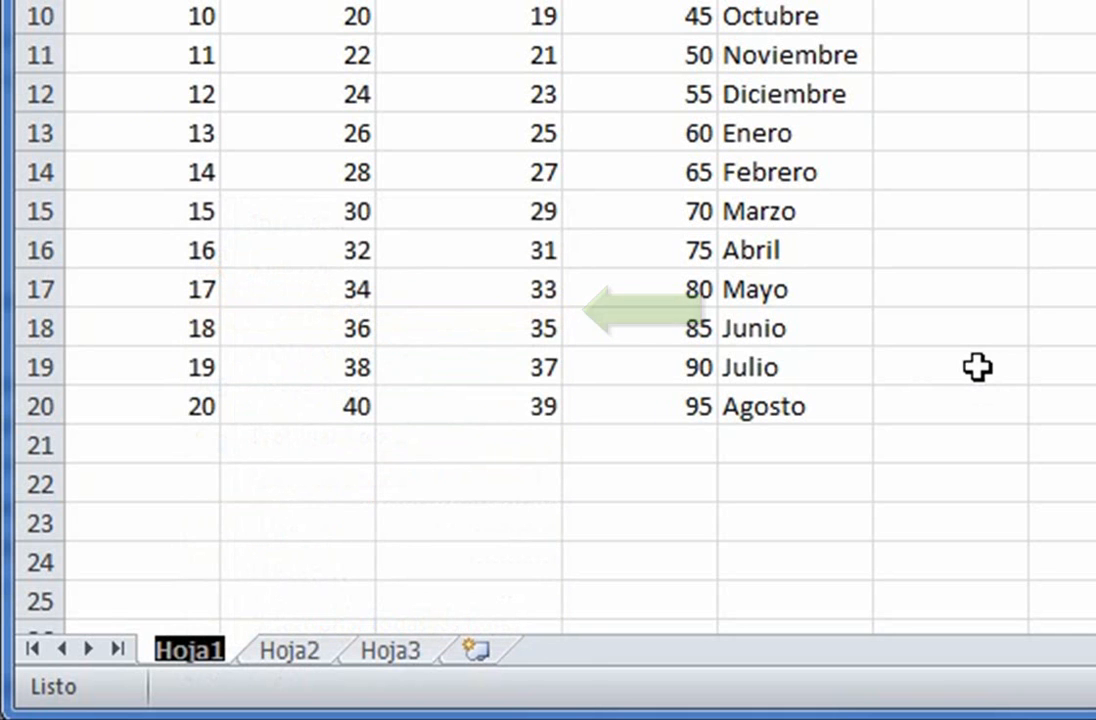
text(Enero)
key(Return)
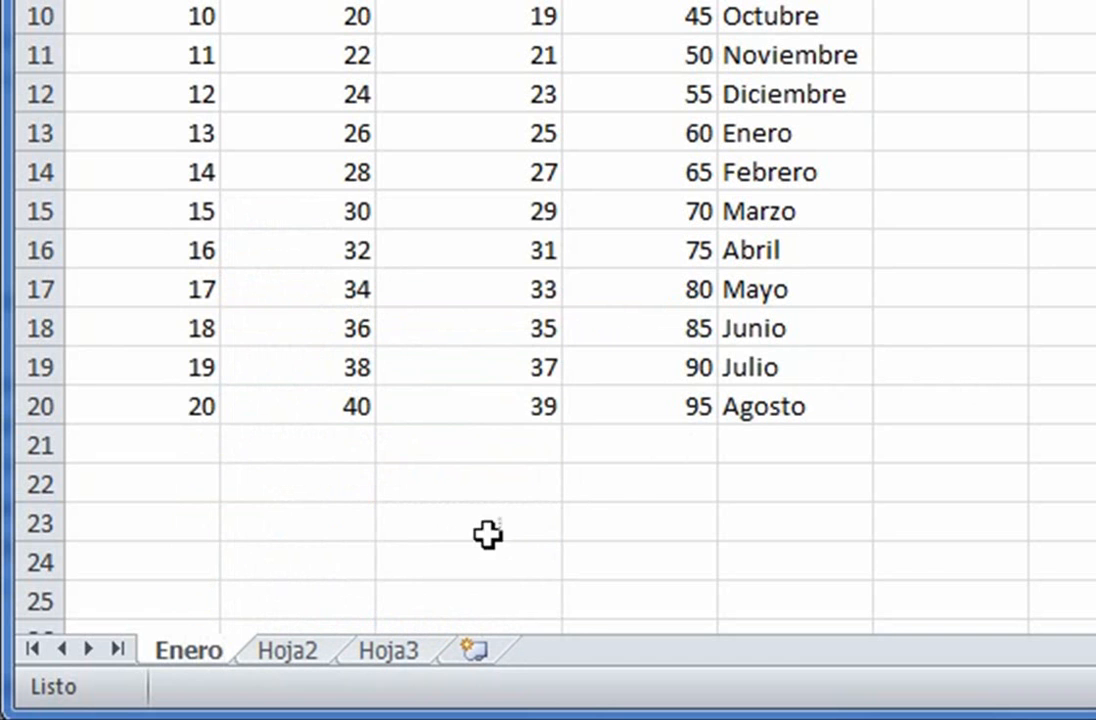
double_click(297, 651)
text(F)
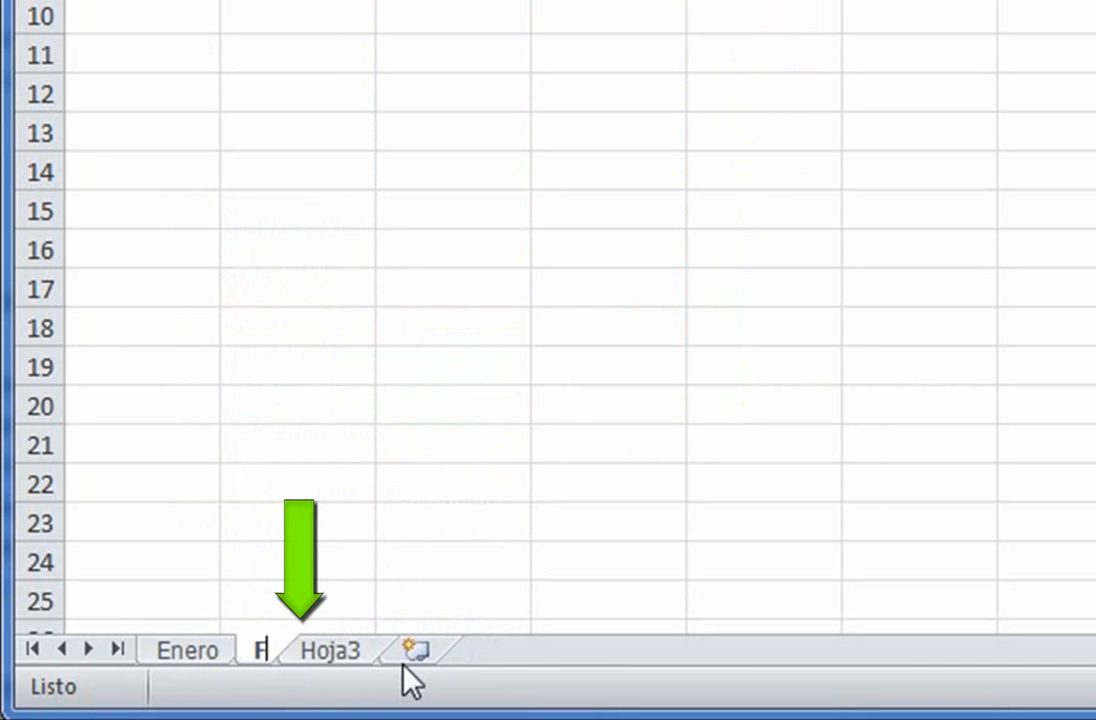
text(ebrero)
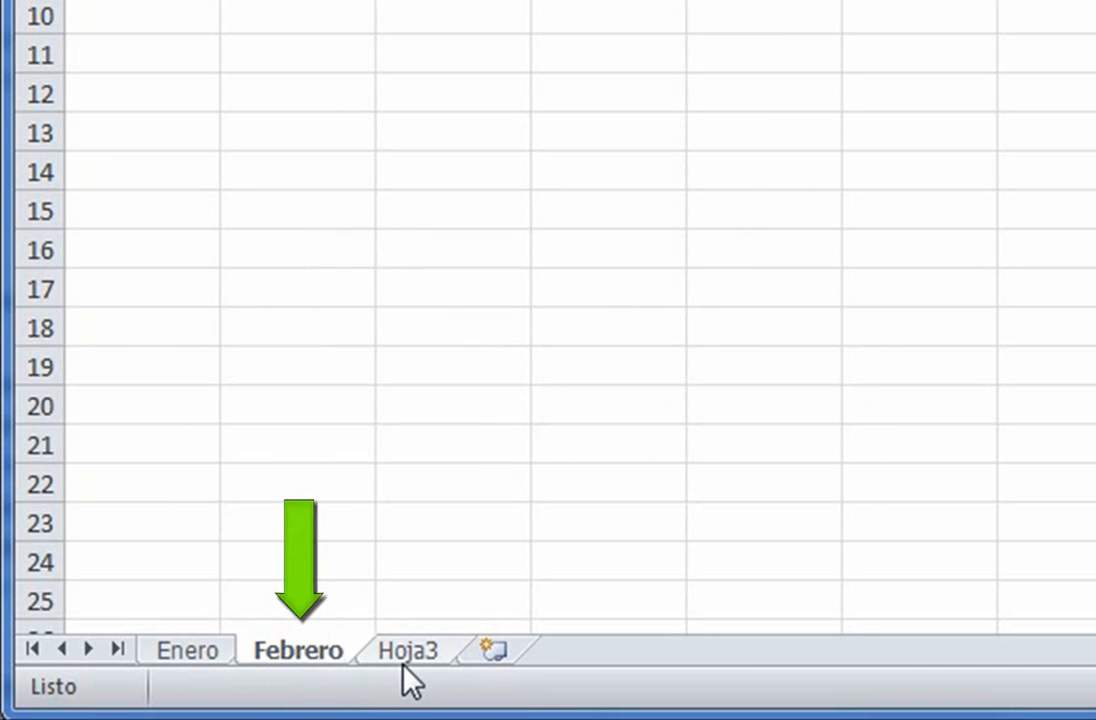
Step: Rename the sheet Hoja3 as Marzo, correcting the spelling of the name
right_click(412, 660)
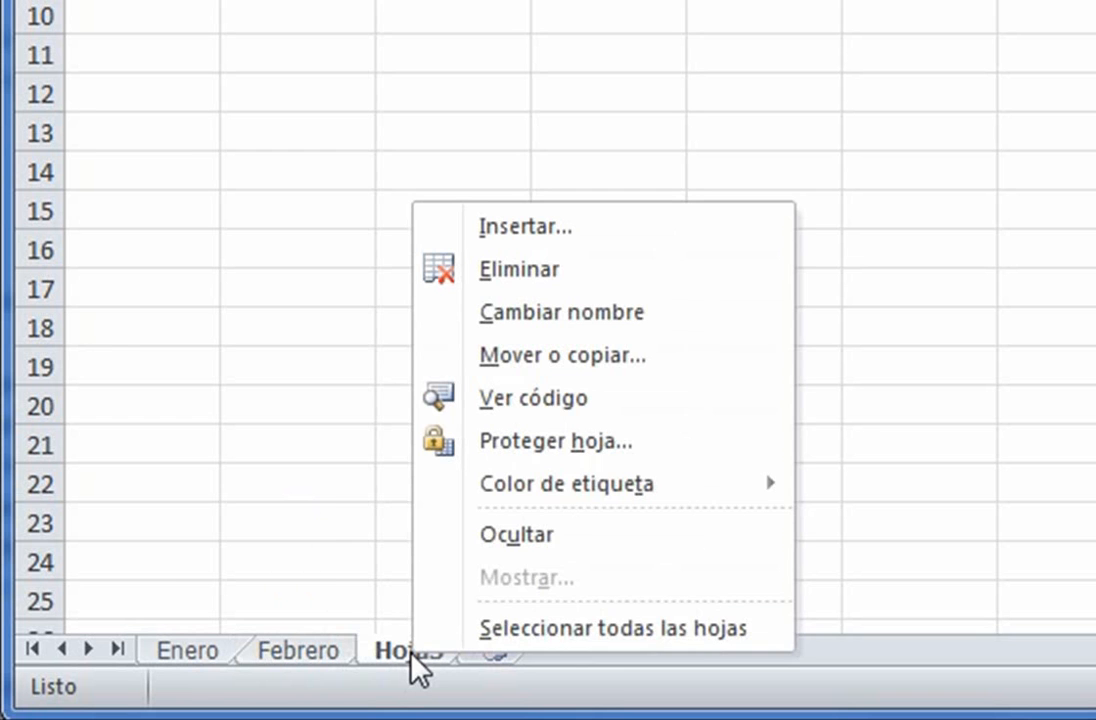
key(Escape)
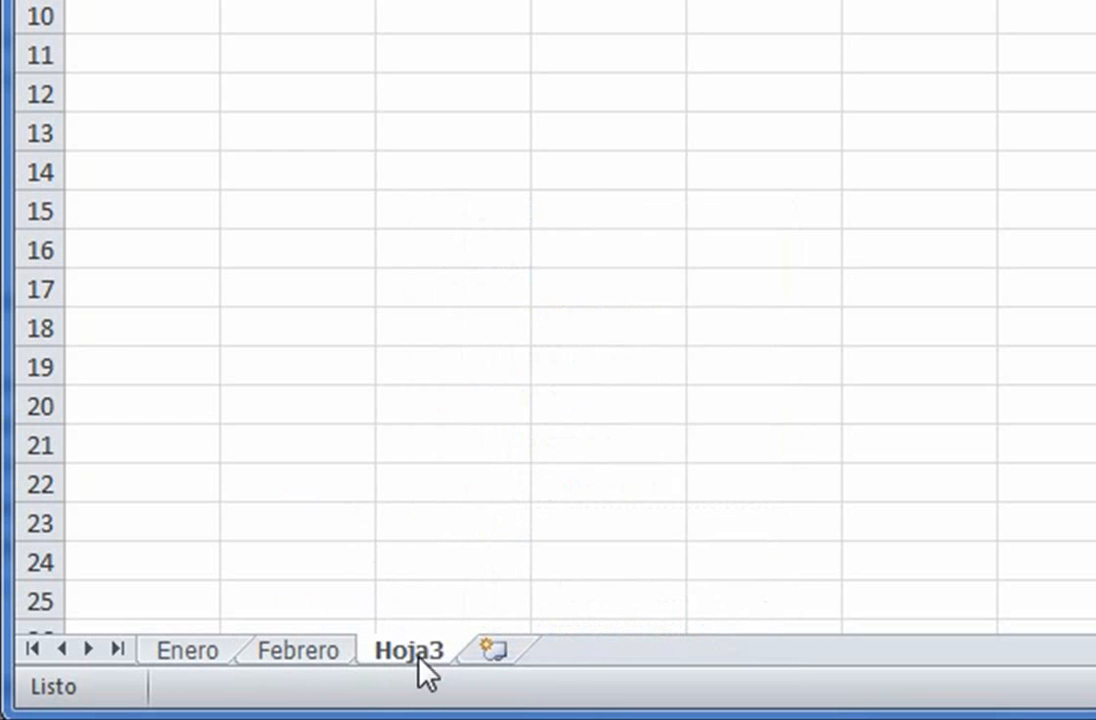
double_click(422, 650)
text(Marzxo)
key(Return)
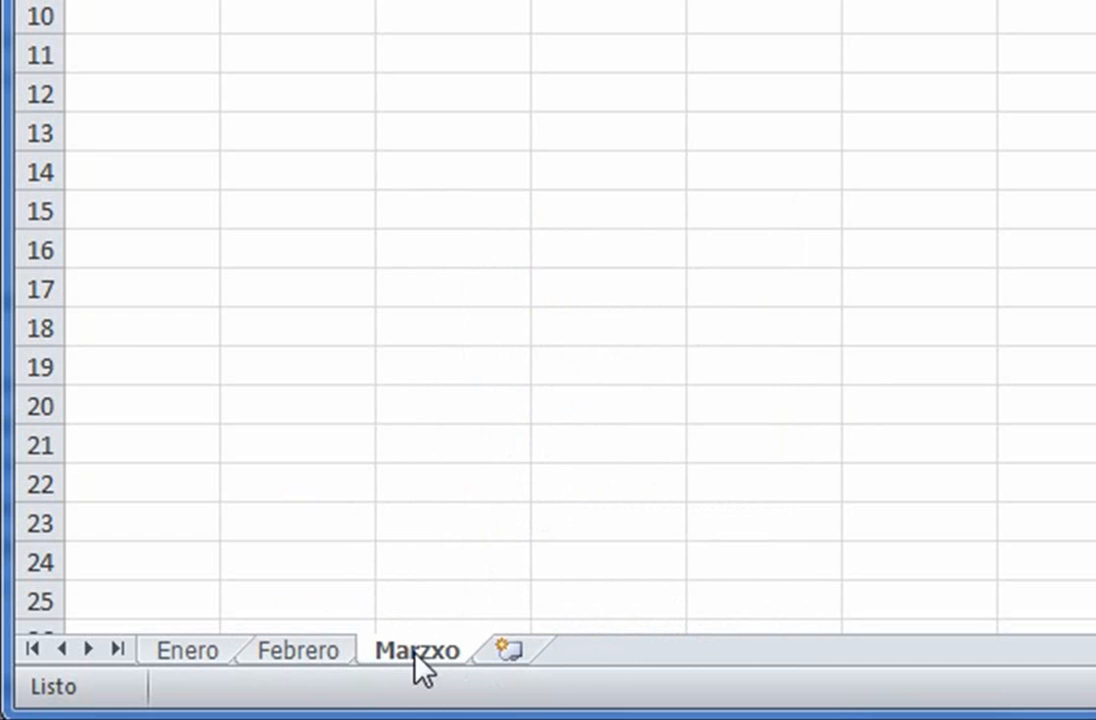
double_click(448, 668)
click(446, 668)
key(BackSpace)
key(Return)
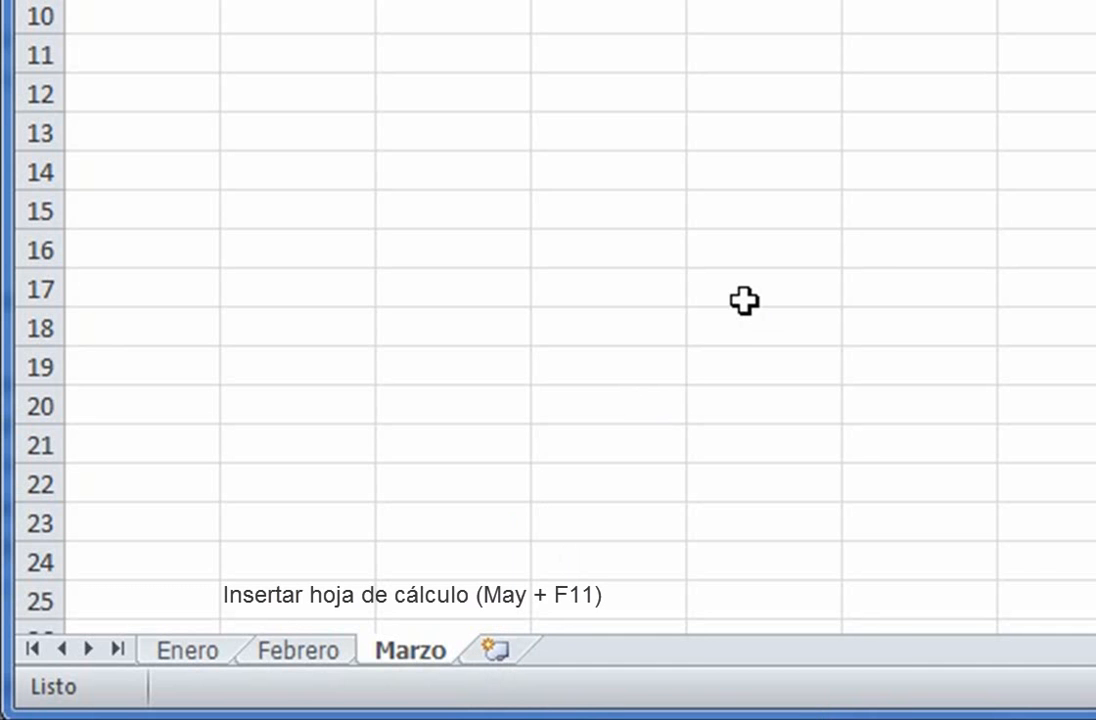
Step: Insert a new worksheet before Marzo and name it Abril
key(shift+F11)
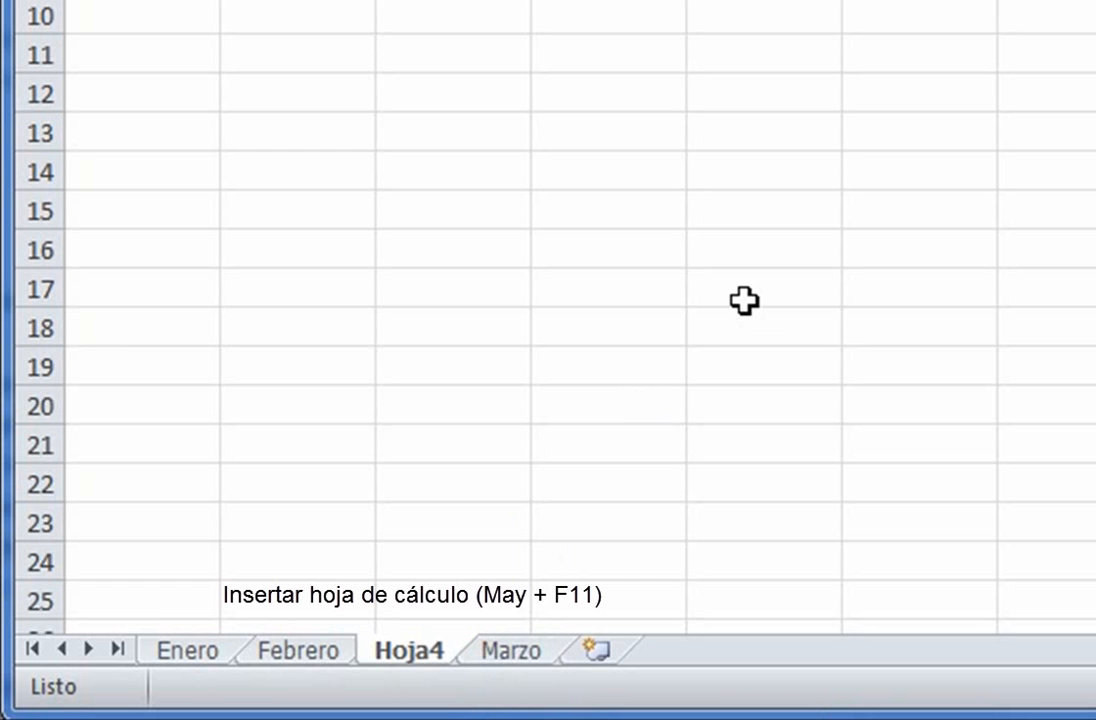
double_click(435, 658)
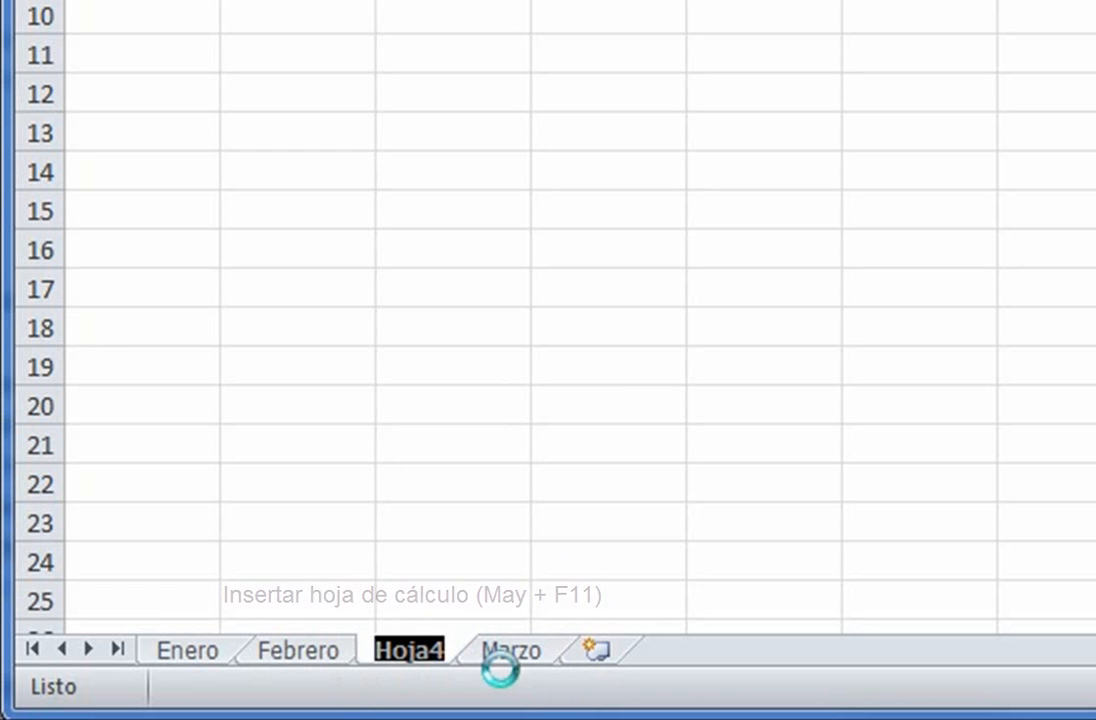
text(Abril)
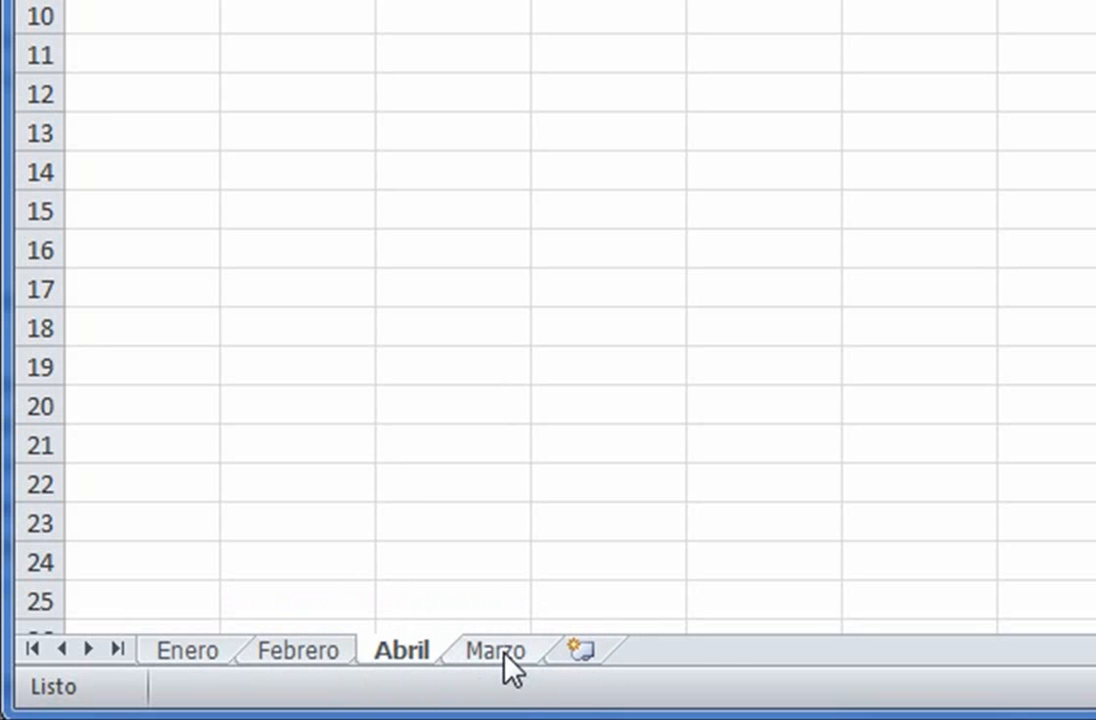
Step: Move the Marzo sheet so that it sits between Febrero and Abril
drag(512, 668, 512, 668)
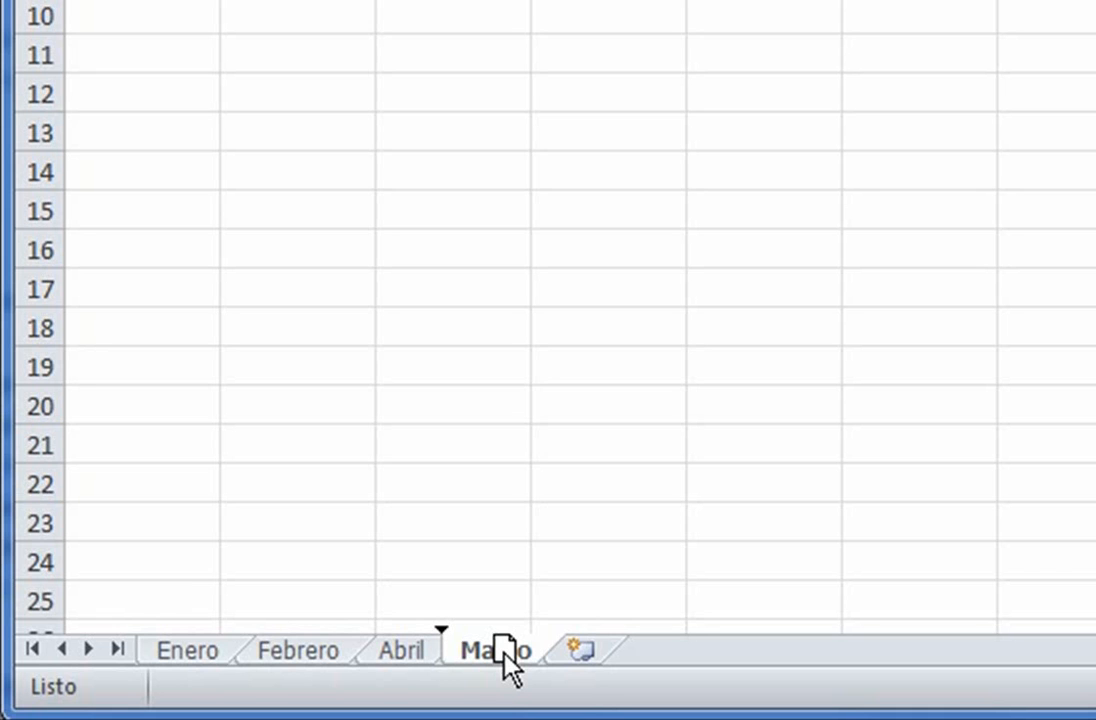
drag(504, 653, 390, 653)
drag(390, 653, 390, 653)
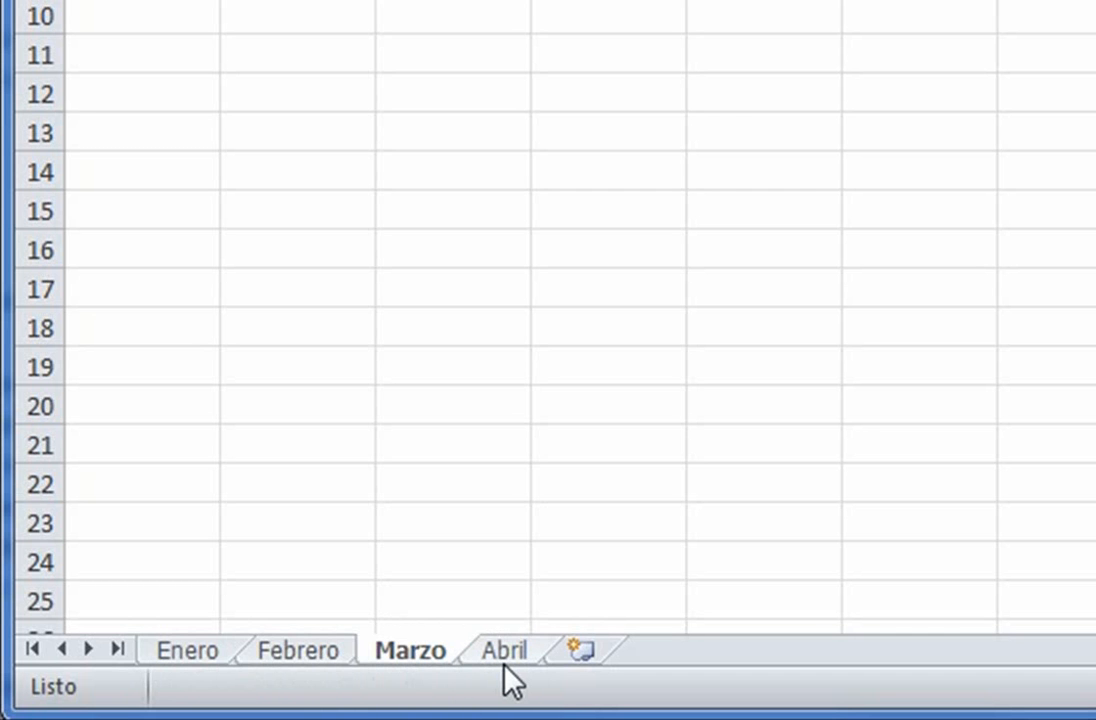
Step: Go through the sheets one by one from Enero to Abril and return to Enero
click(215, 647)
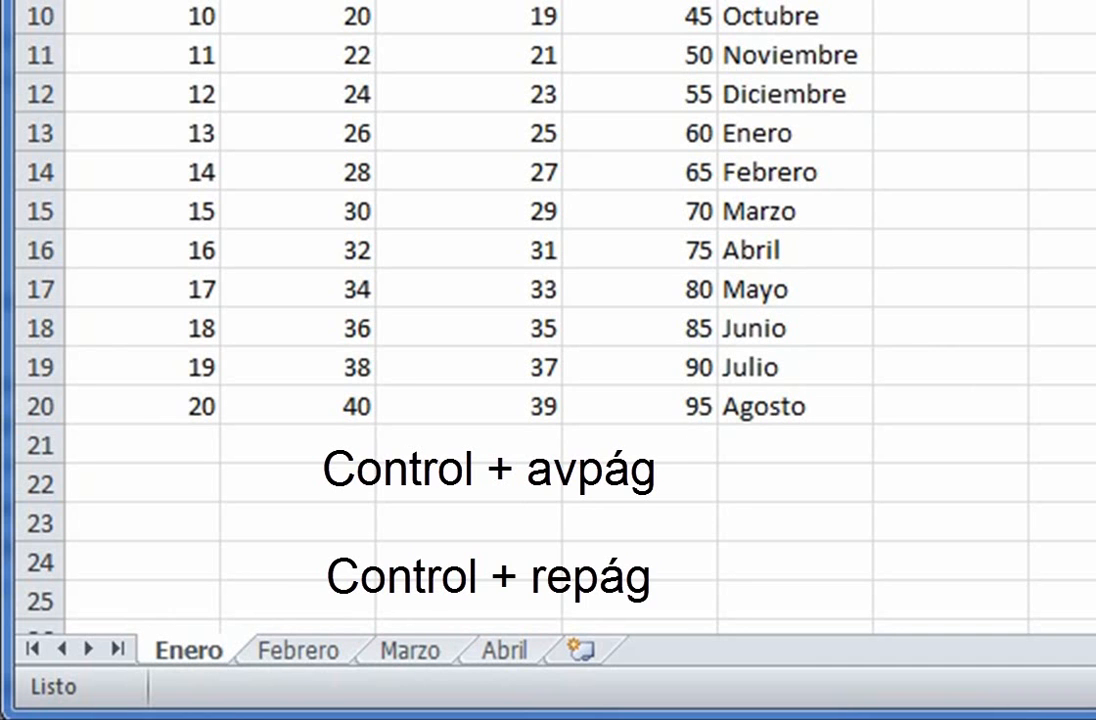
key(ctrl+Page_Down)
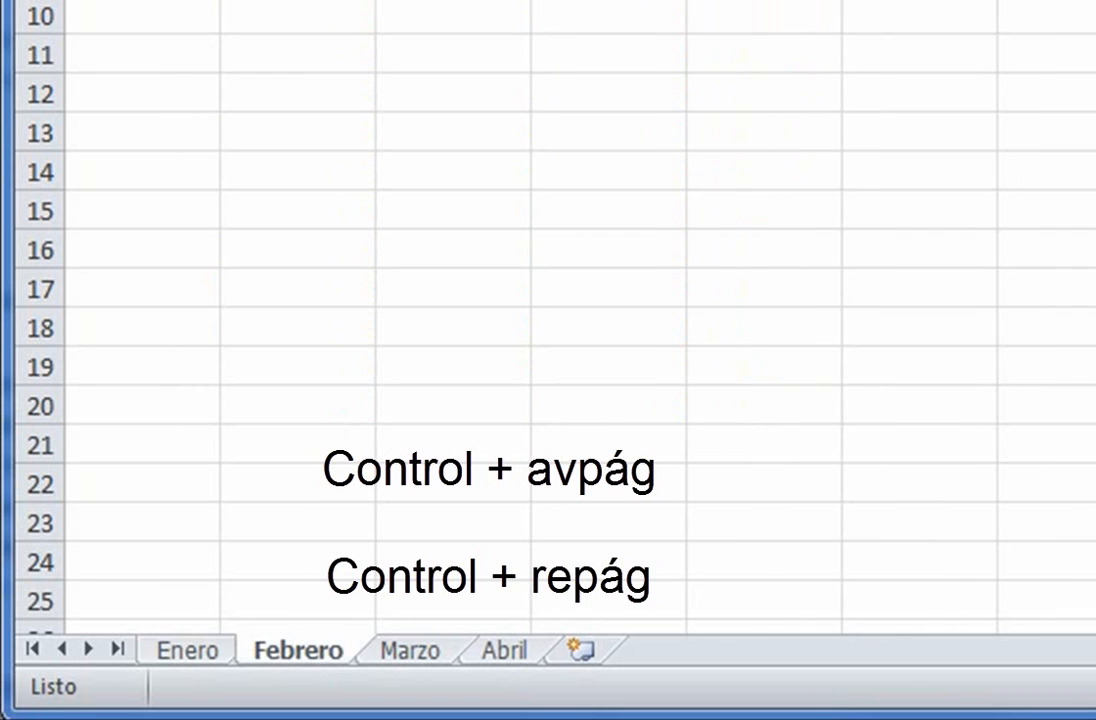
key(ctrl+Page_Down)
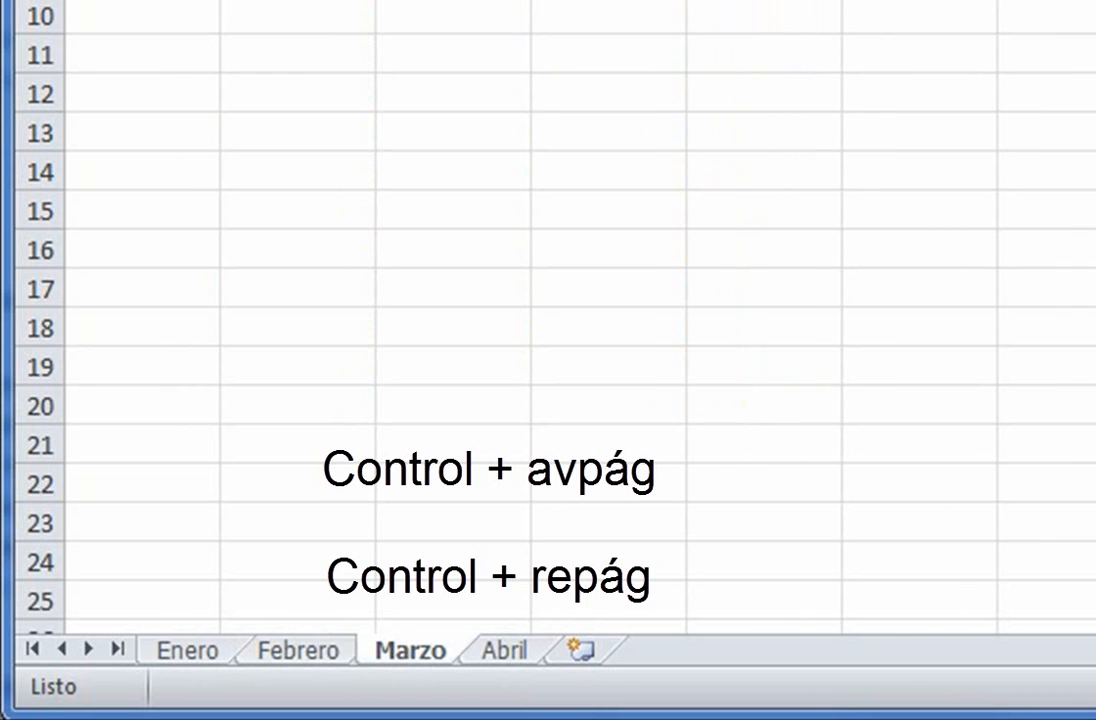
key(ctrl+Page_Down)
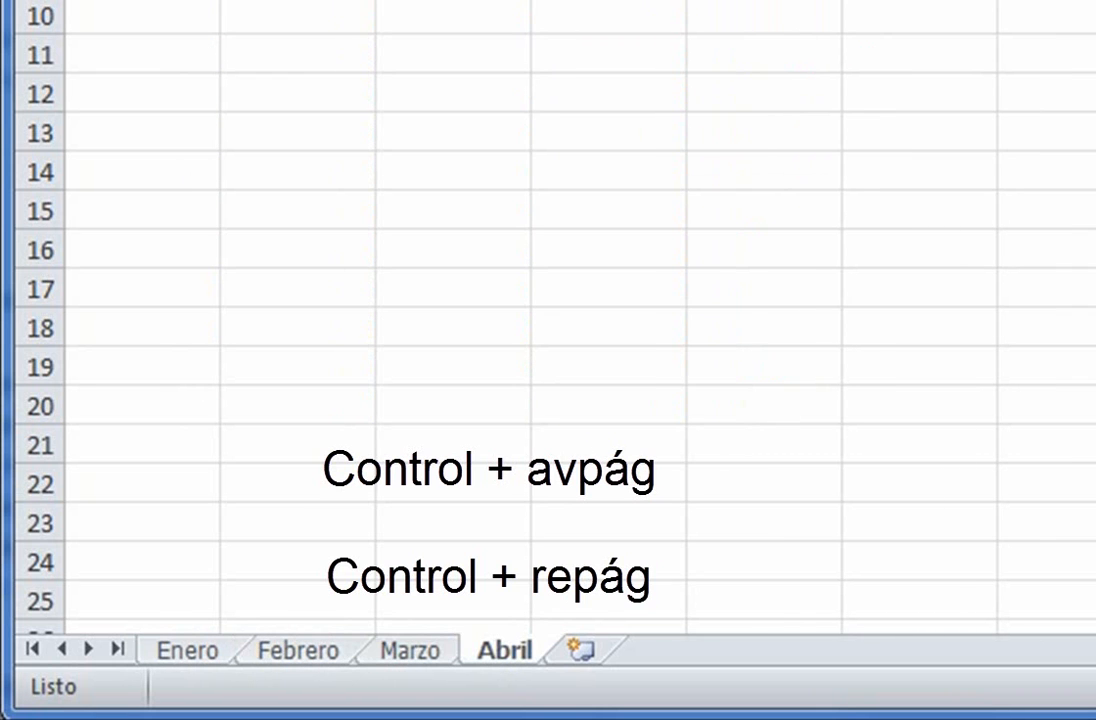
key(ctrl+Page_Up)
key(ctrl+Page_Up)
key(ctrl+Page_Up)
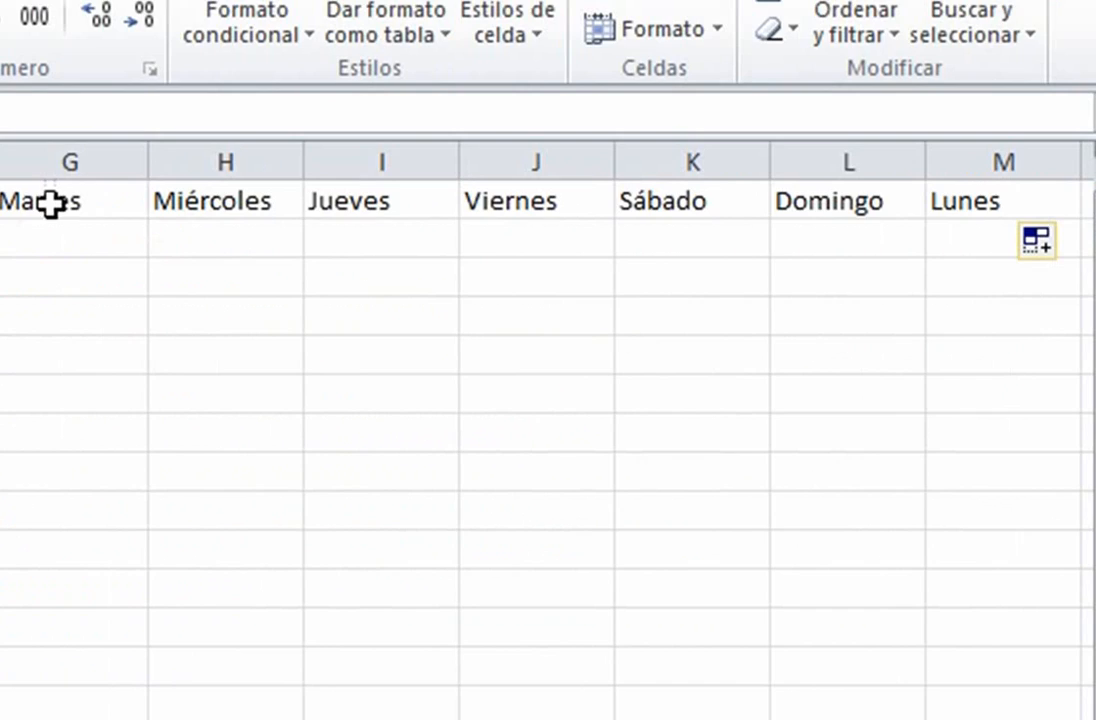
Step: Clear the weekday names from G1:M1 and fill the weekday series from F1 down to row 20
drag(50, 203, 935, 208)
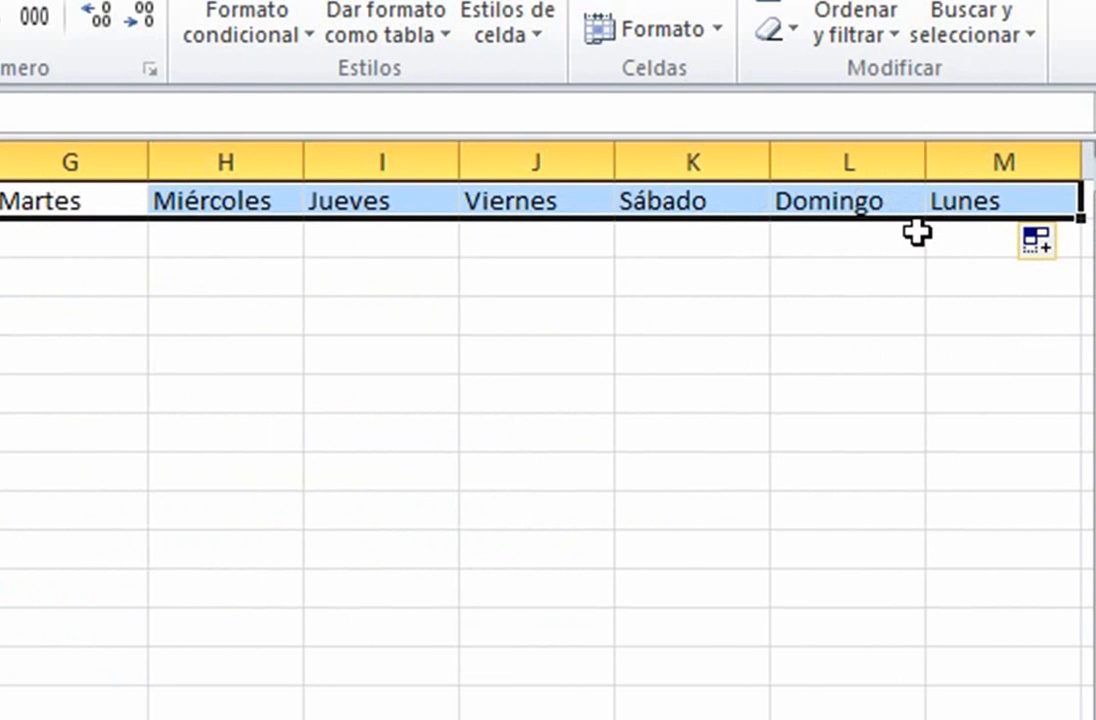
key(Delete)
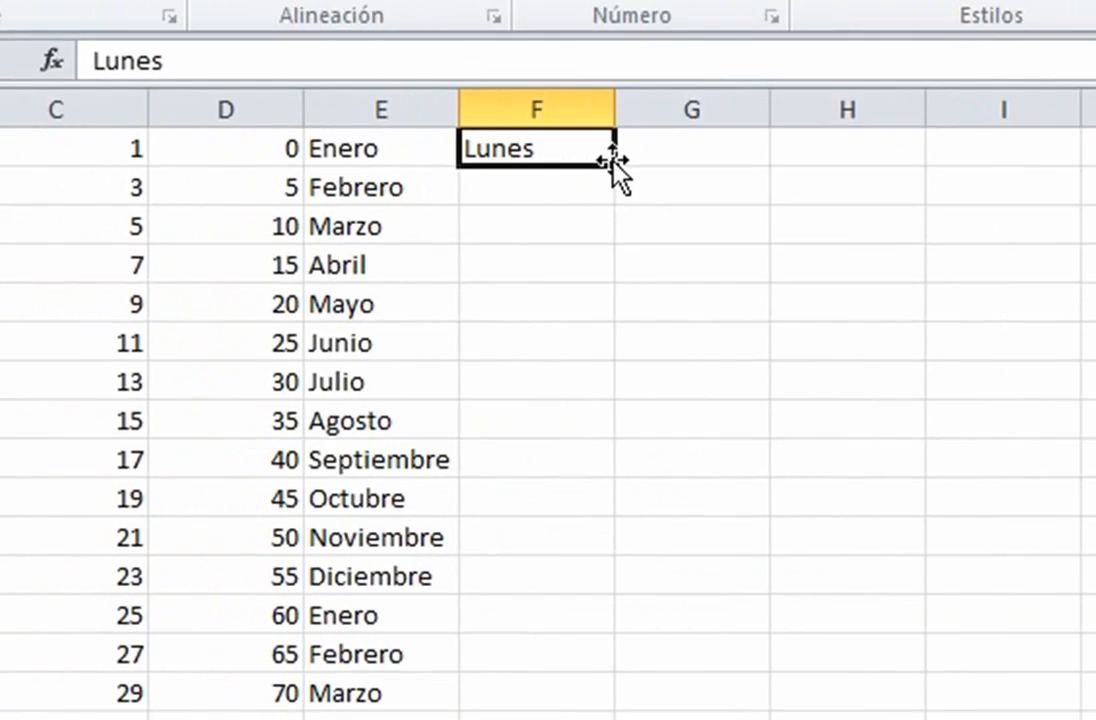
drag(613, 165, 606, 719)
click(847, 226)
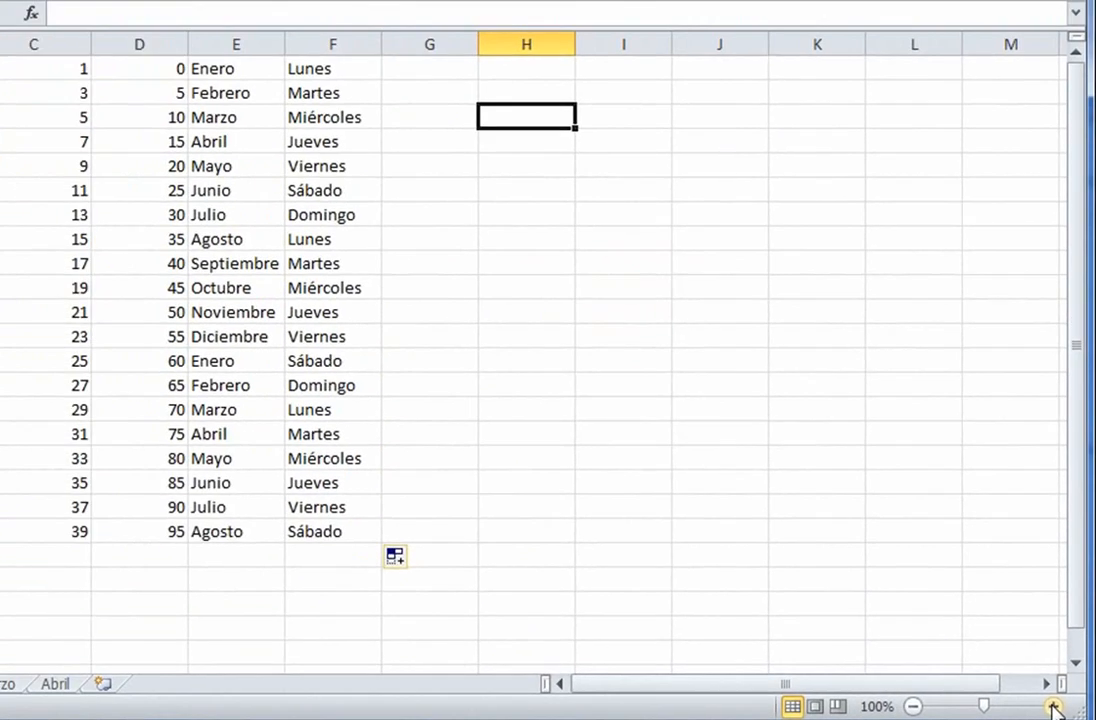
Step: Zoom the Enero sheet in to 150% and bring it back to 100%
click(1015, 683)
click(1054, 707)
click(1054, 707)
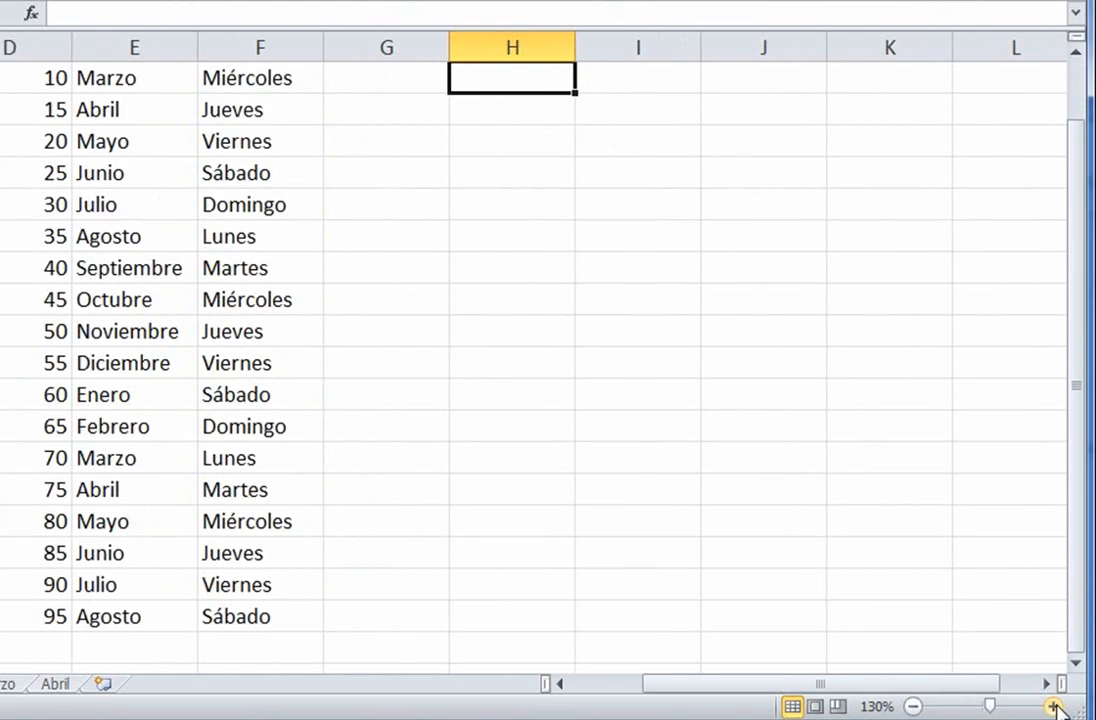
click(1054, 707)
click(1054, 707)
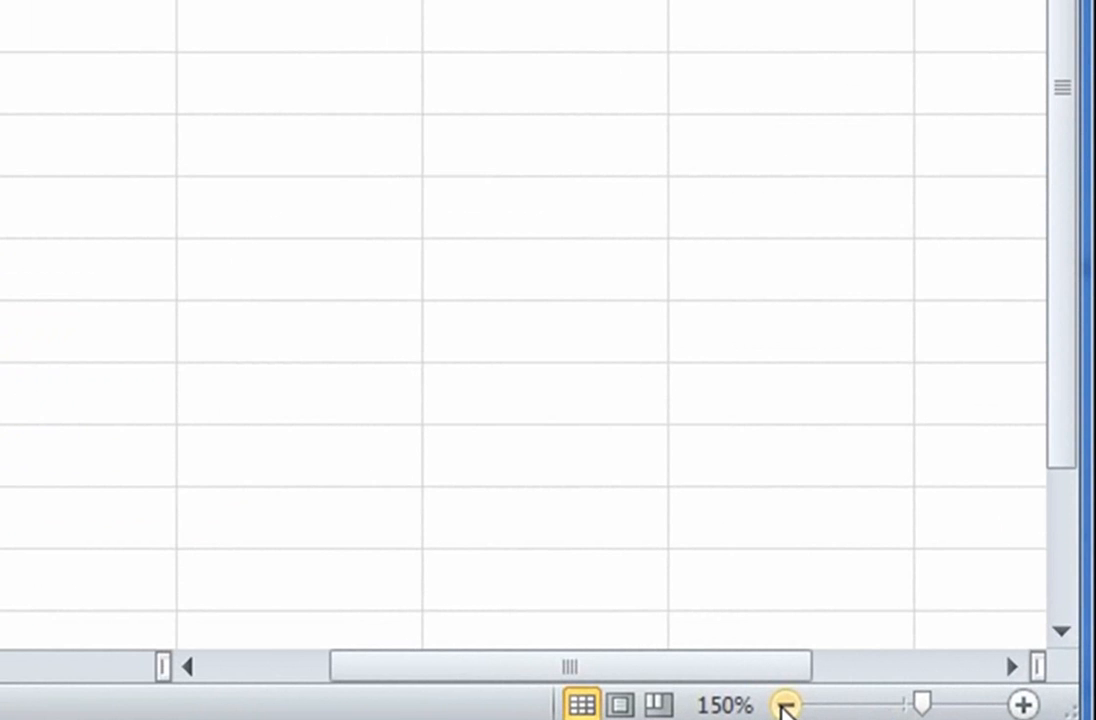
click(785, 706)
click(785, 706)
click(785, 706)
click(785, 706)
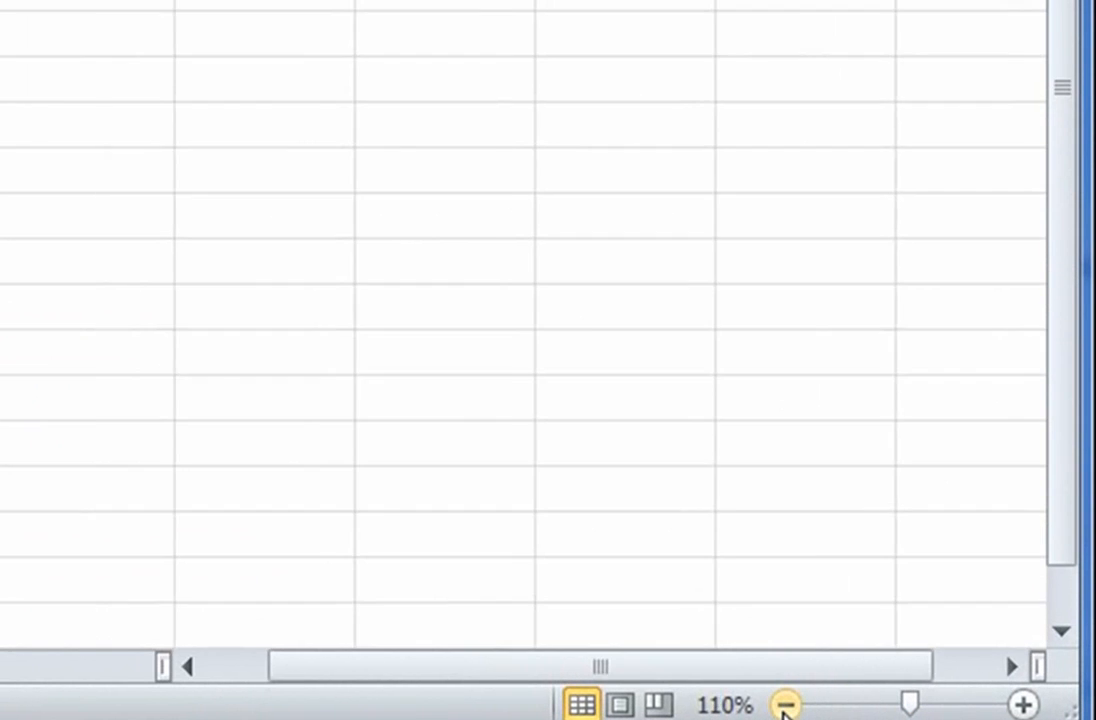
click(785, 706)
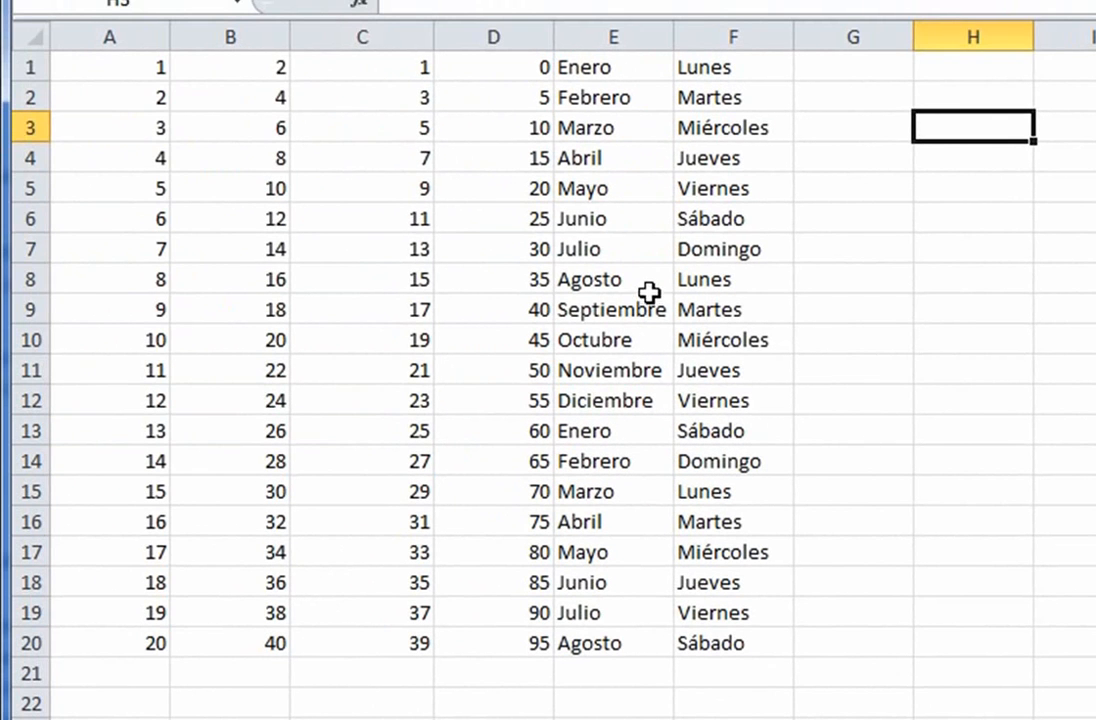
Step: Select cell E7, enlarge the sheet view around it and reduce the view again
click(594, 250)
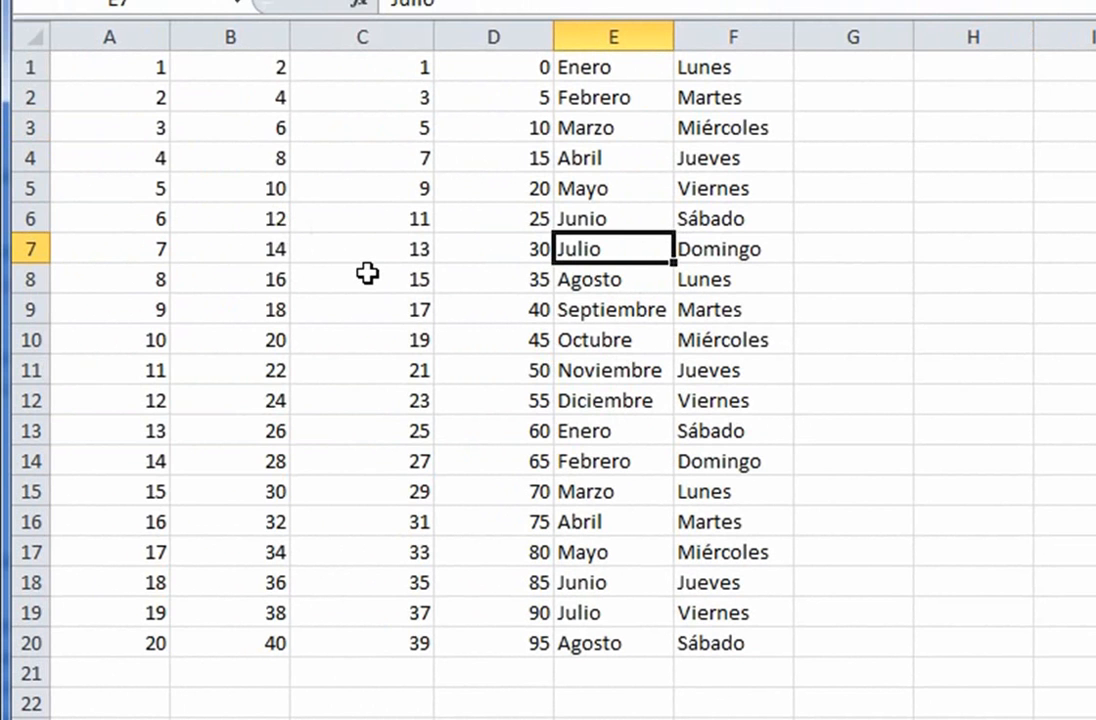
scroll(368, 273, up, 5)
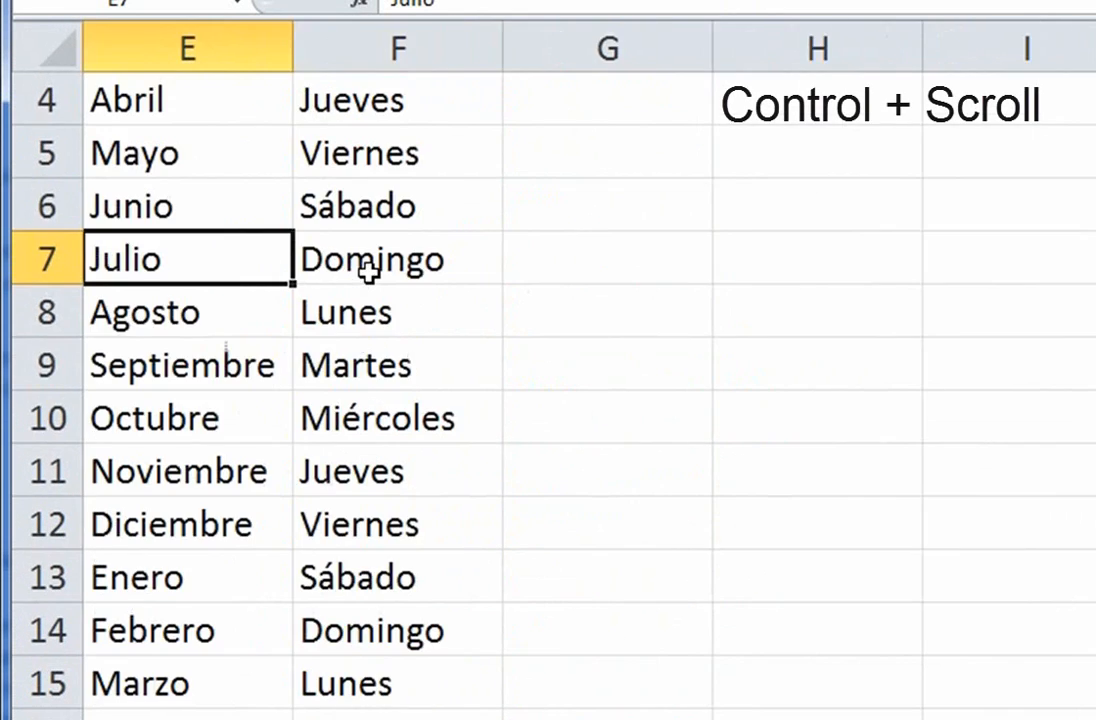
scroll(368, 270, down, 3)
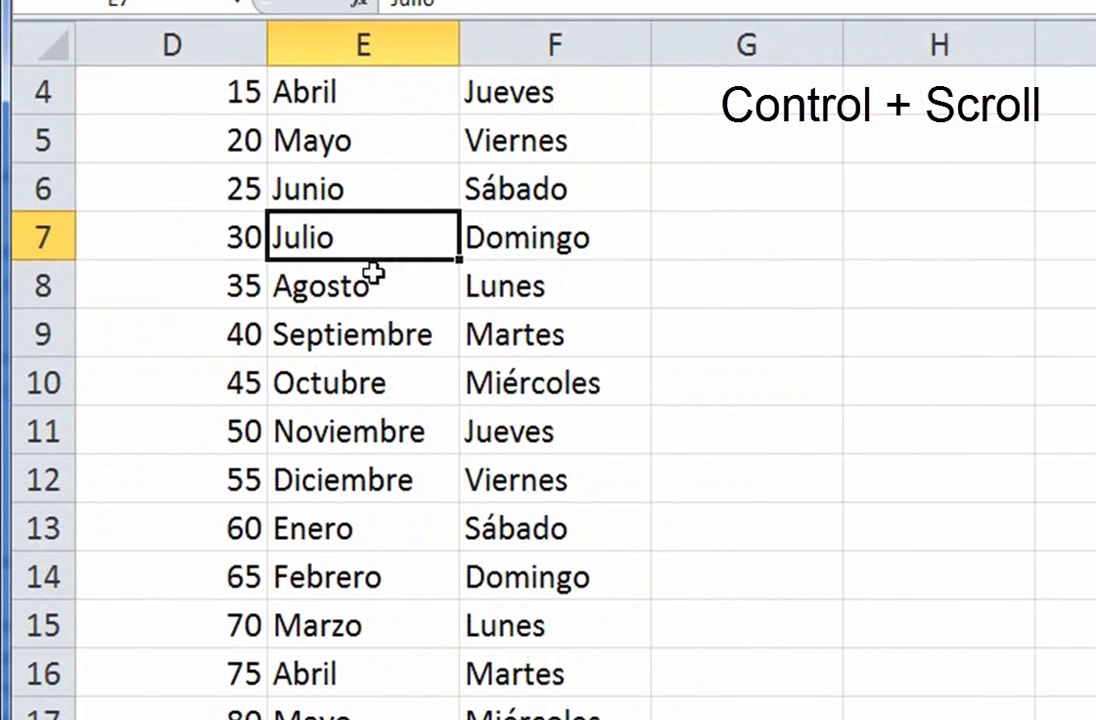
scroll(372, 273, down, 2)
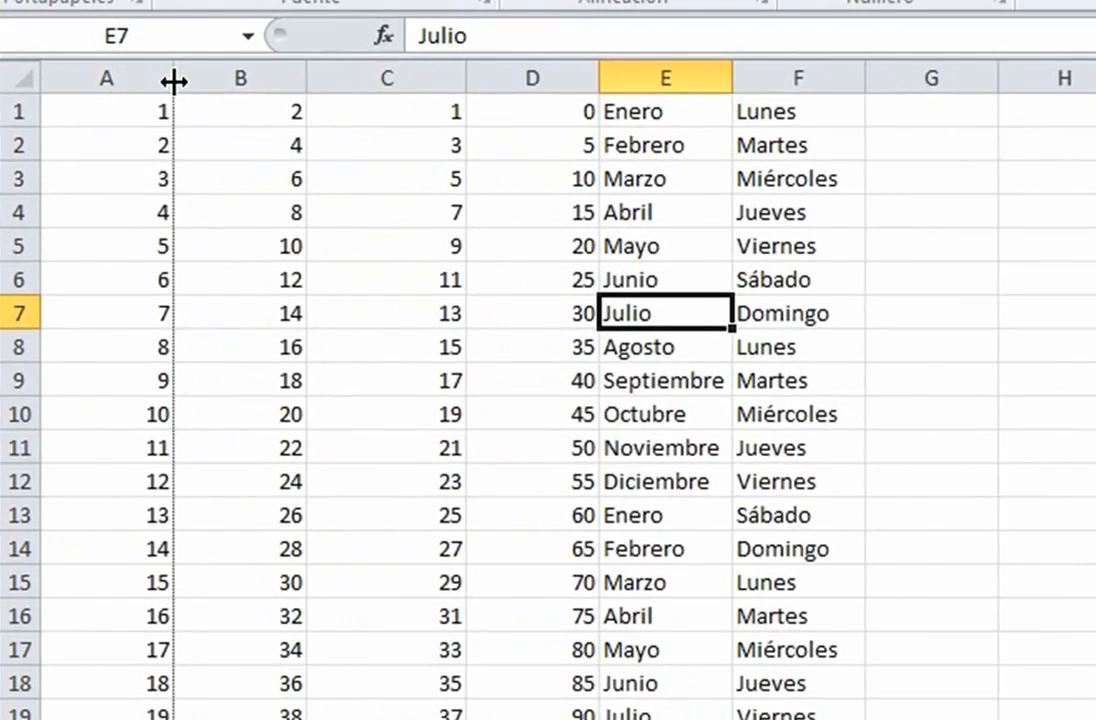
Step: Widen column A to several times its width and autofit it to its contents
drag(170, 37, 385, 40)
drag(457, 150, 571, 174)
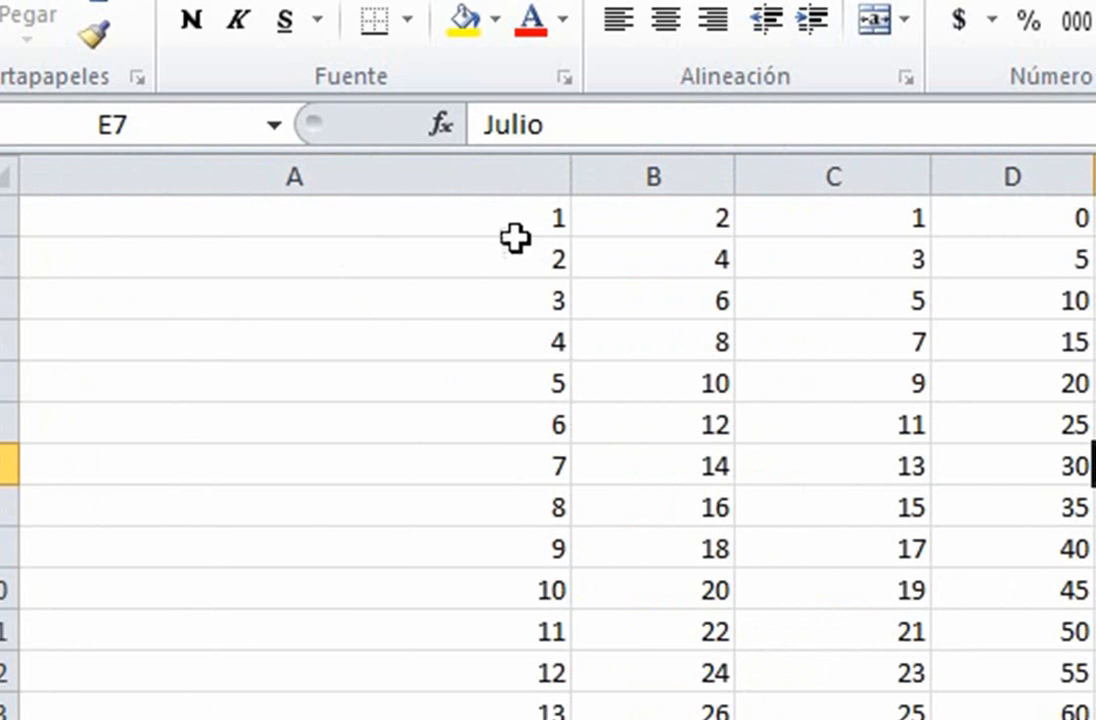
double_click(570, 178)
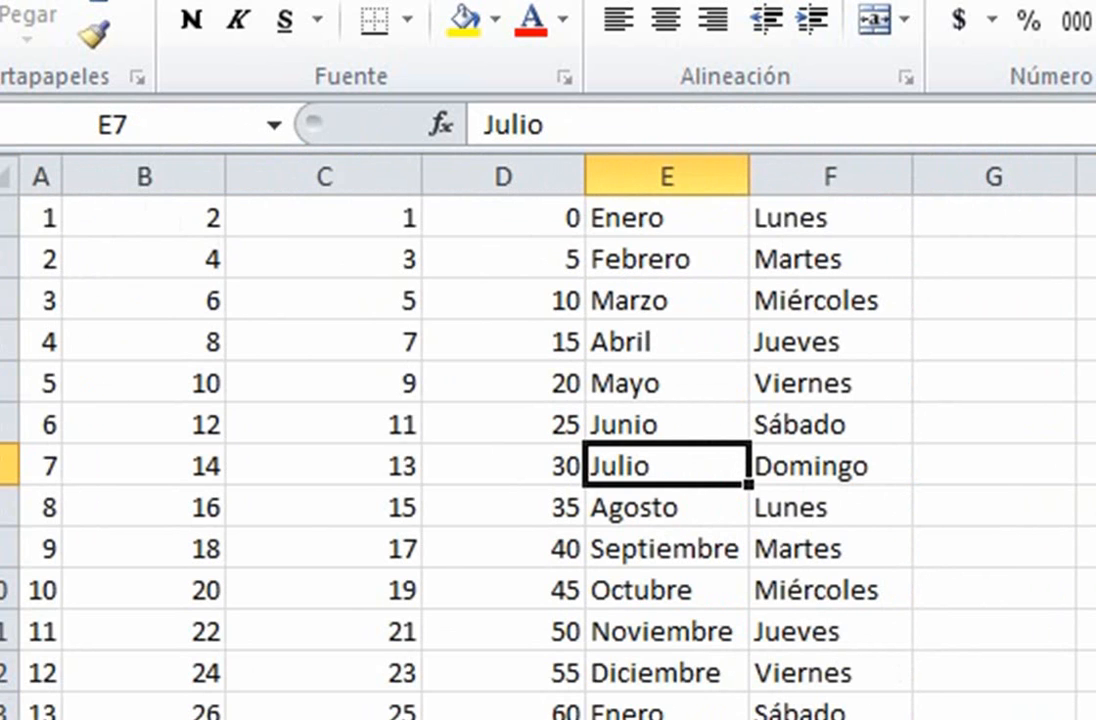
Step: Narrow column E, restore its width to fit the month names, and make column F much wider
drag(752, 190, 673, 185)
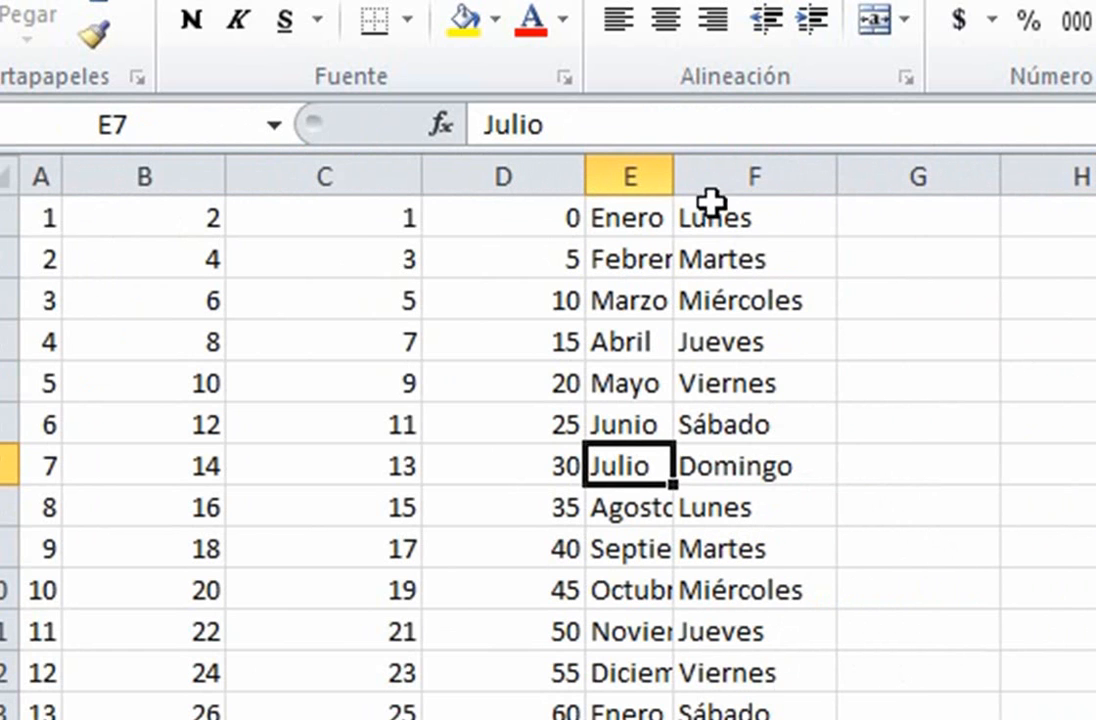
drag(676, 176, 746, 171)
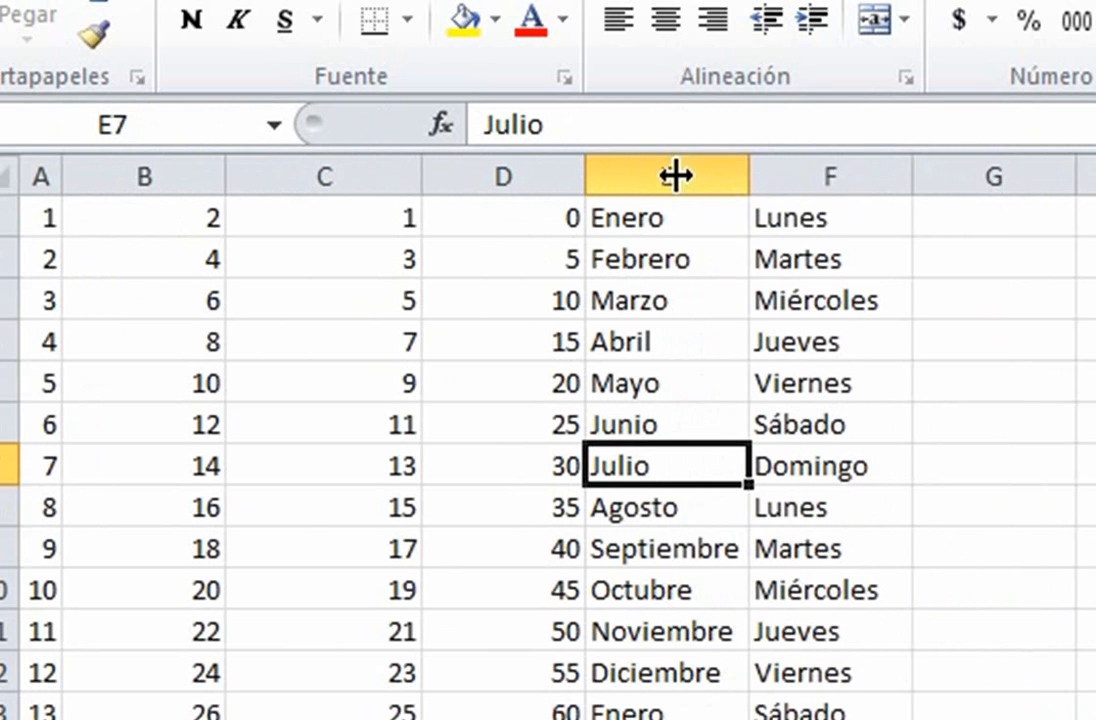
drag(912, 176, 1076, 180)
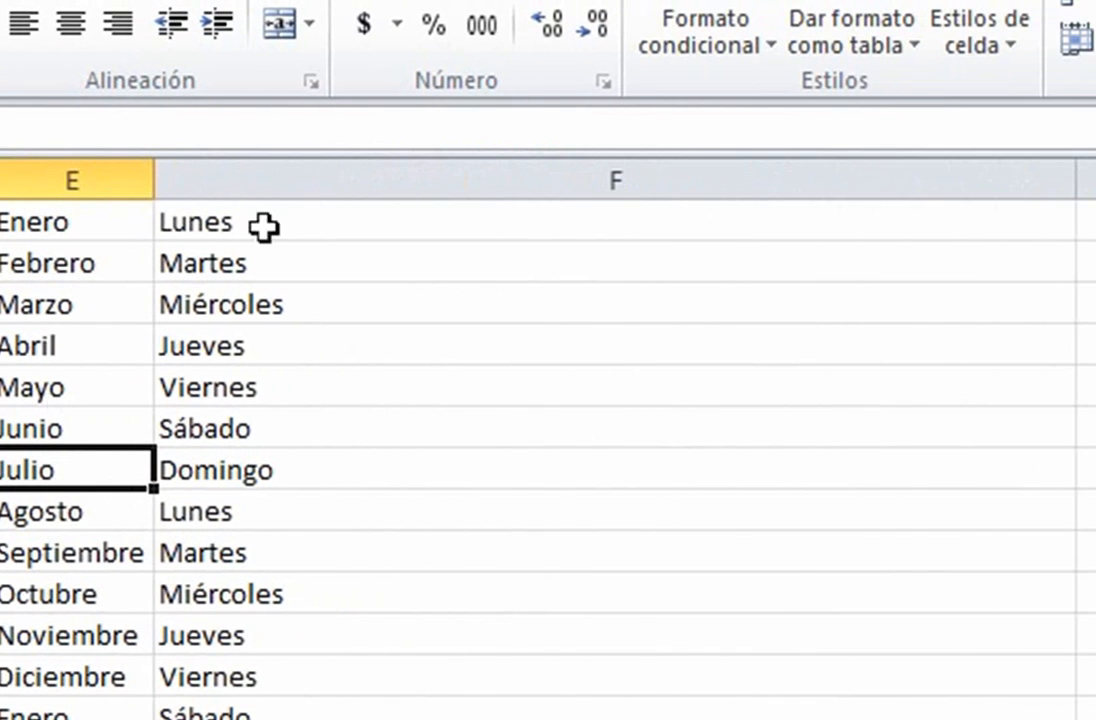
Step: Autofit column F to its contents and select the data range A1:F20
double_click(1077, 185)
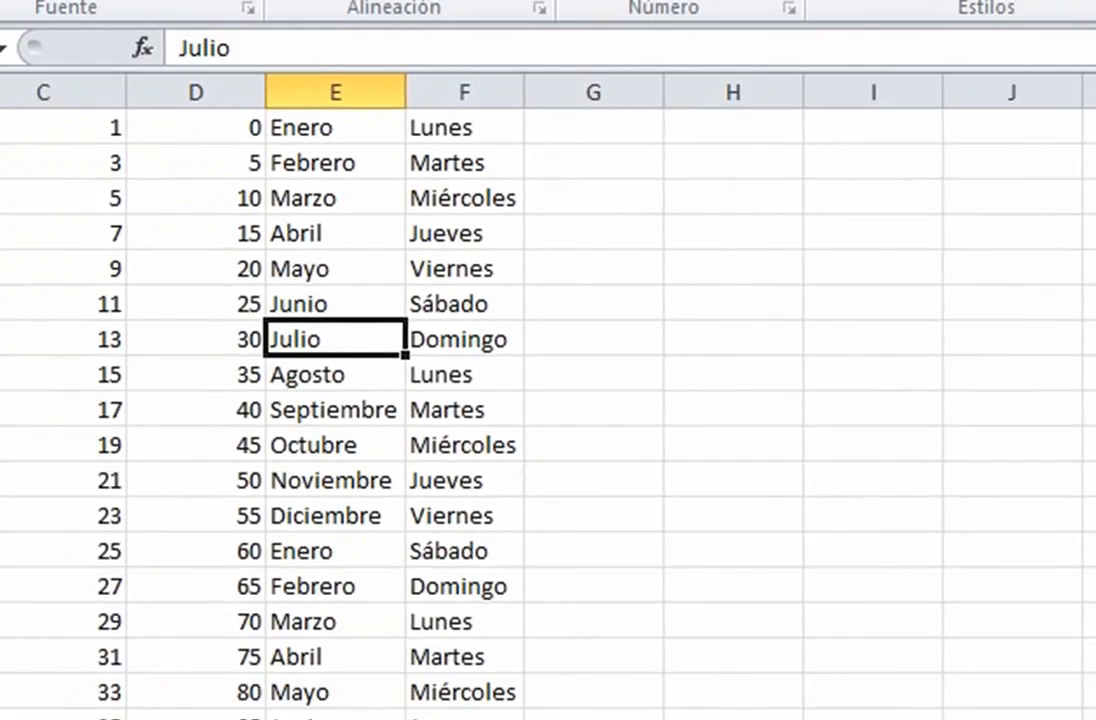
key(ctrl+Home)
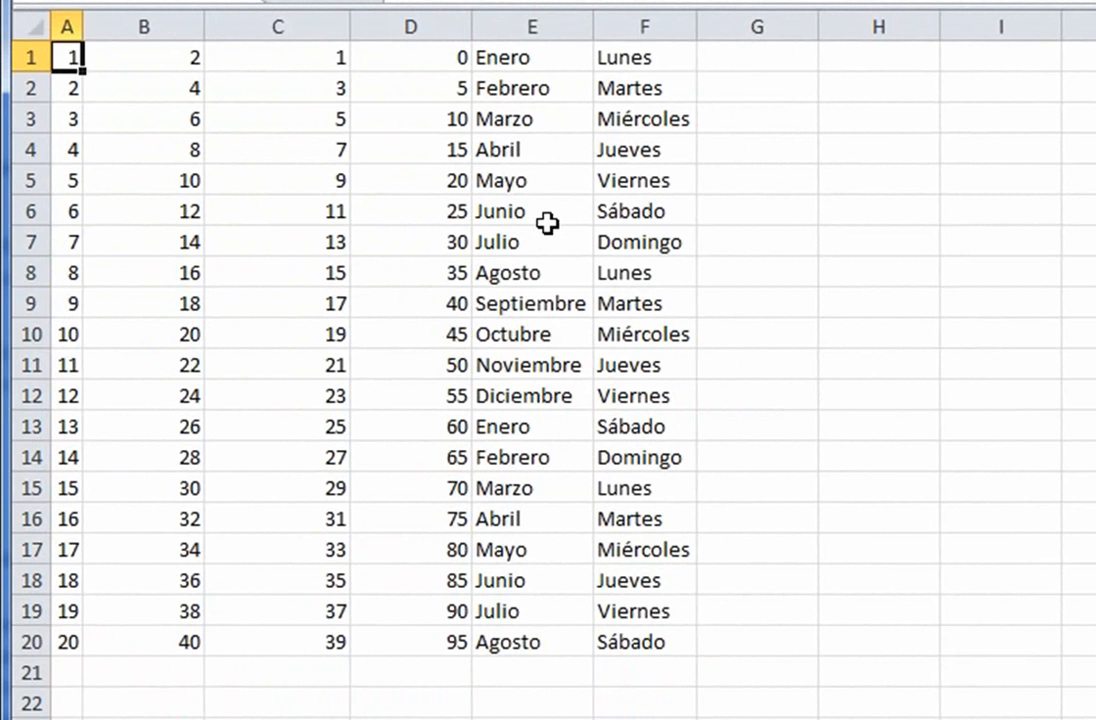
drag(66, 48, 643, 640)
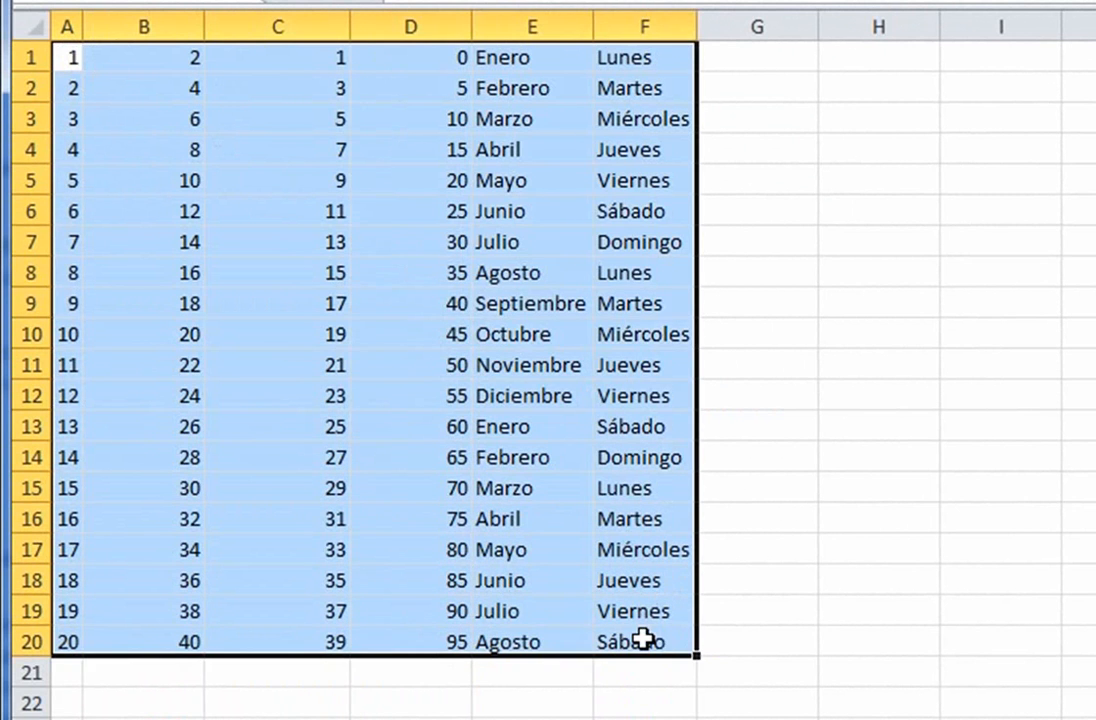
mouse_move(64, 56)
mouse_down()
mouse_move(76, 71)
mouse_move(74, 45)
mouse_move(149, 90)
mouse_move(720, 686)
mouse_move(700, 715)
mouse_move(533, 365)
mouse_move(540, 5)
mouse_move(410, 715)
mouse_move(460, 100)
mouse_move(70, 60)
mouse_move(66, 30)
mouse_move(93, 39)
mouse_move(88, 14)
mouse_move(110, 57)
mouse_move(59, 50)
mouse_up()
Step: Select the entire contiguous data block at once, starting from cell C6 inside it
click(338, 270)
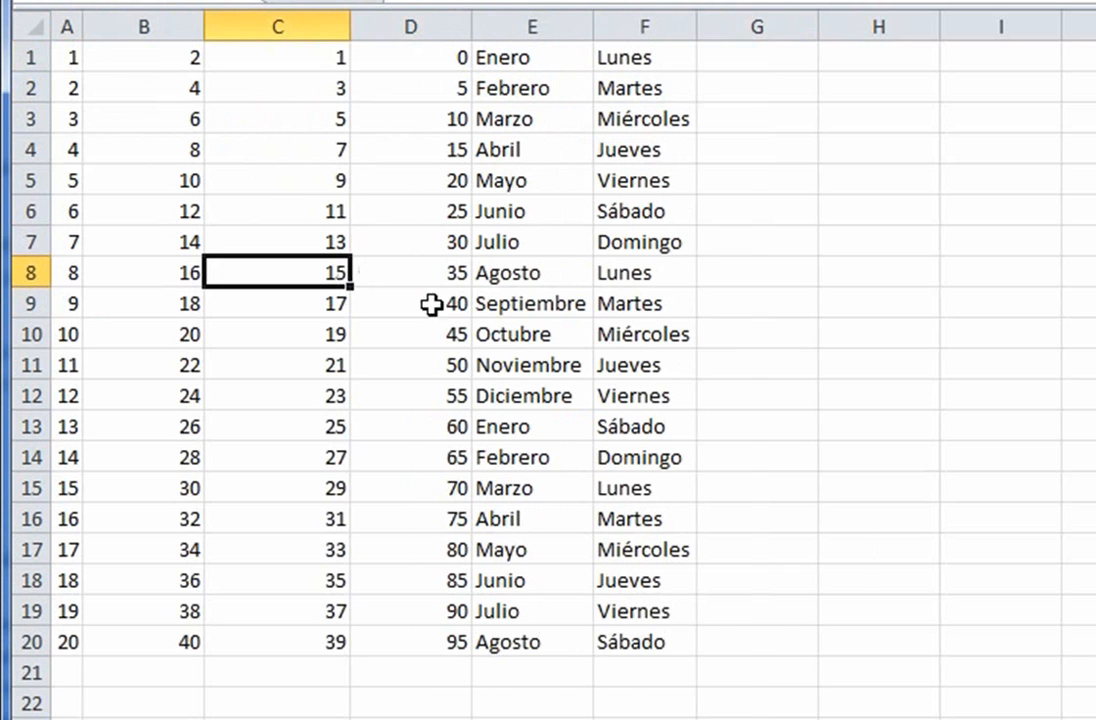
click(641, 362)
click(250, 320)
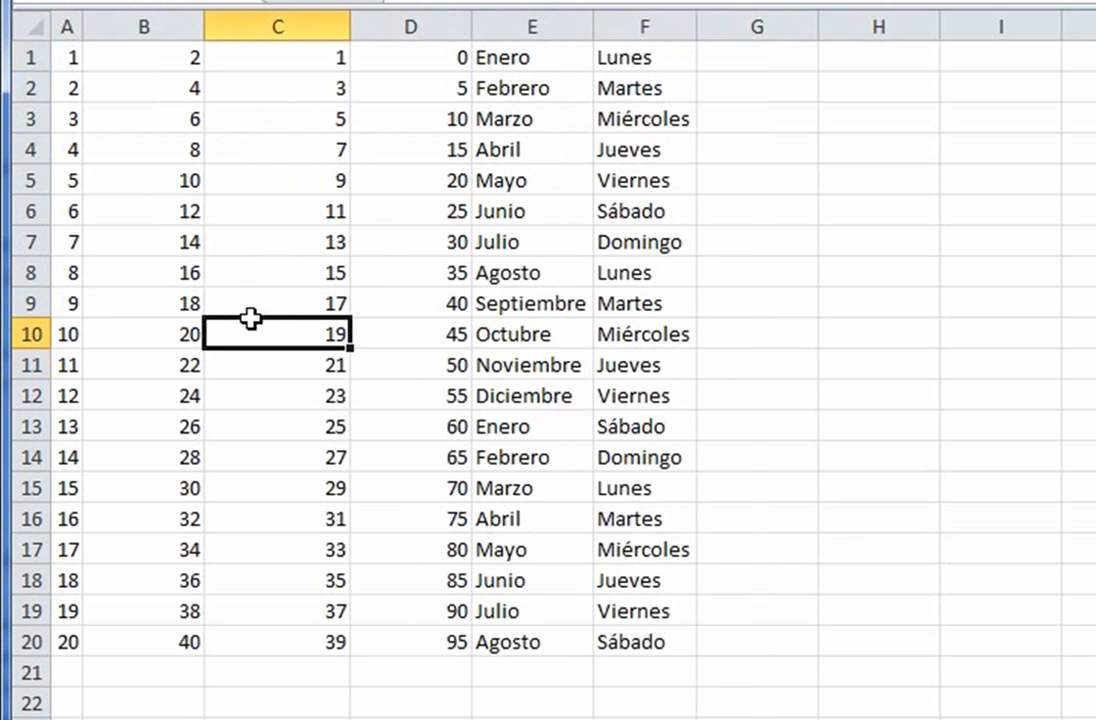
click(303, 203)
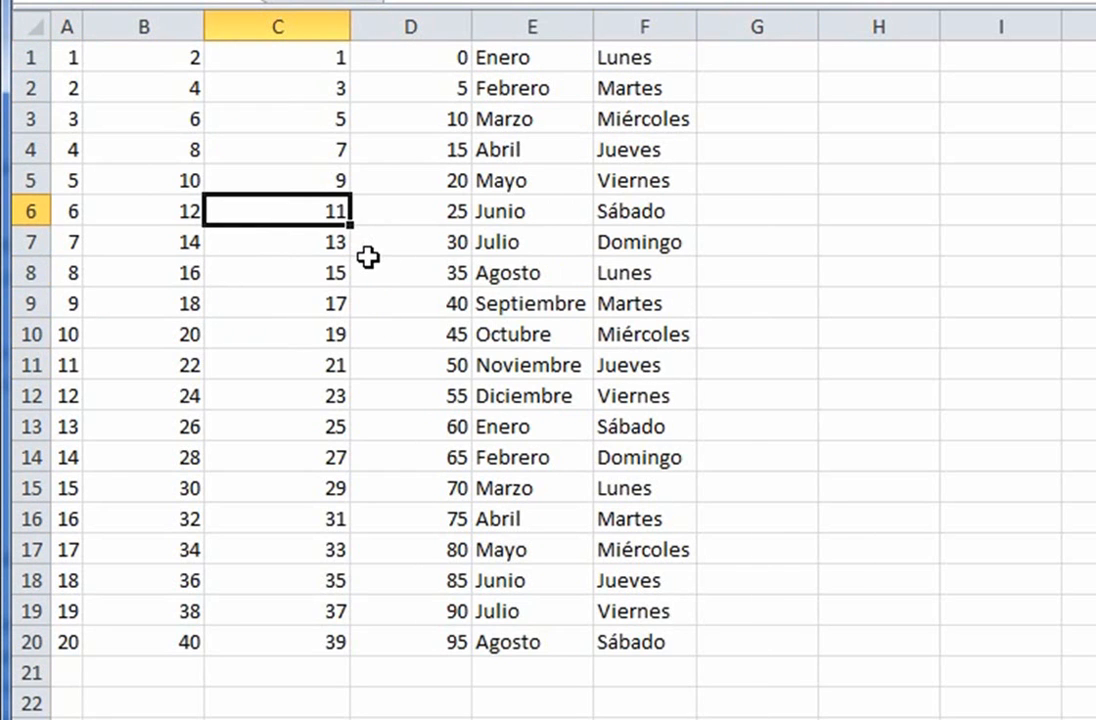
key(ctrl+a)
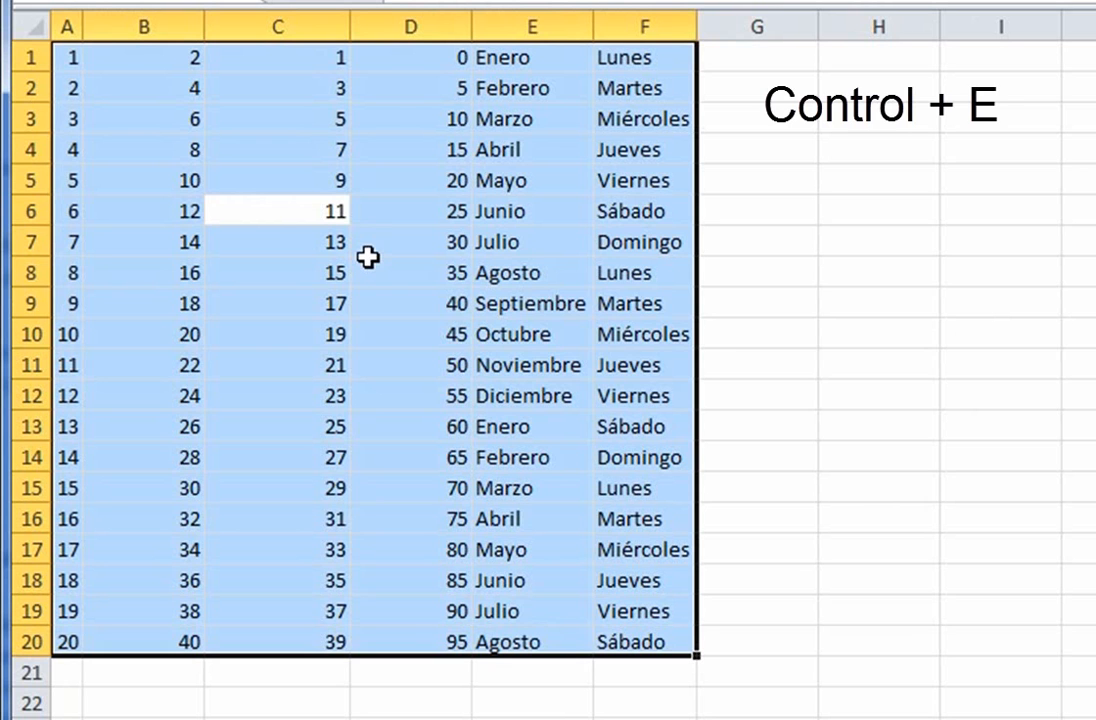
Step: Enter "clase" in cell H7, separate from the data block
click(869, 240)
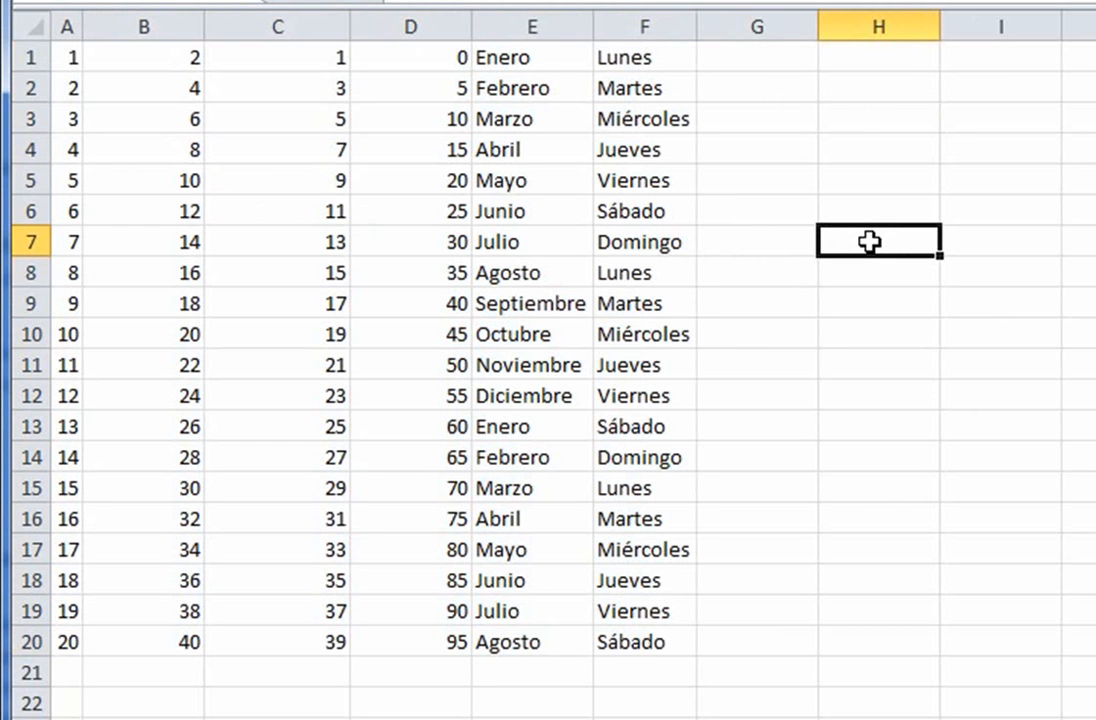
text(clase)
key(Return)
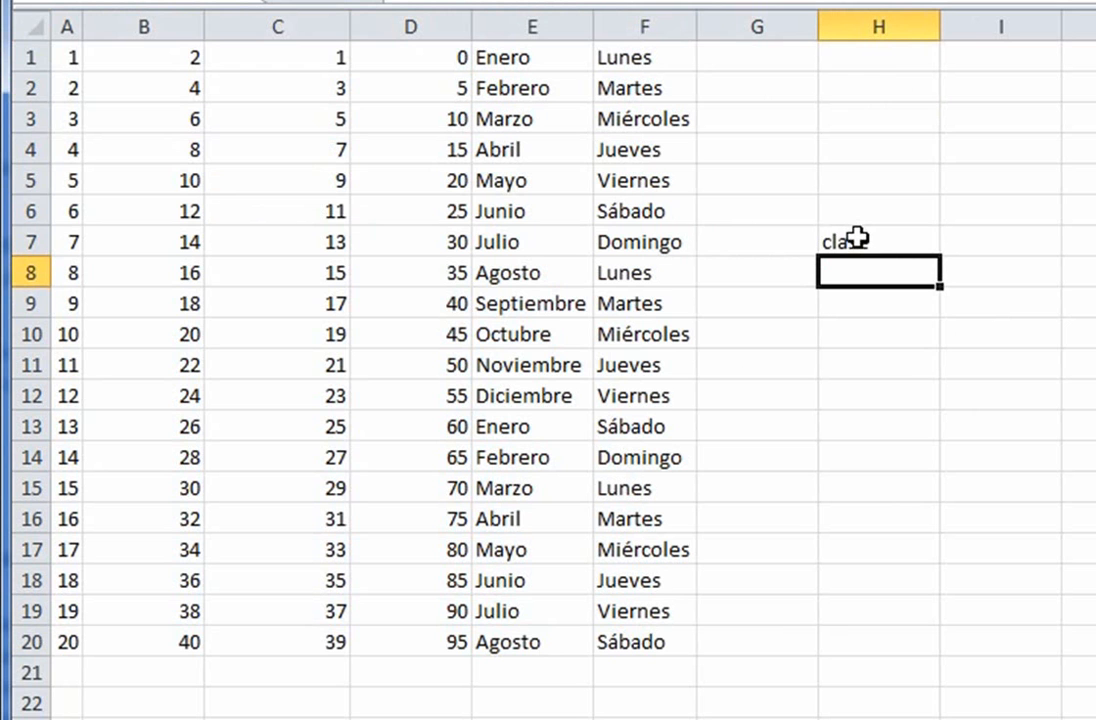
Step: Select the whole data block starting from cell C7, and clear the word "clase" from cell H7
click(311, 240)
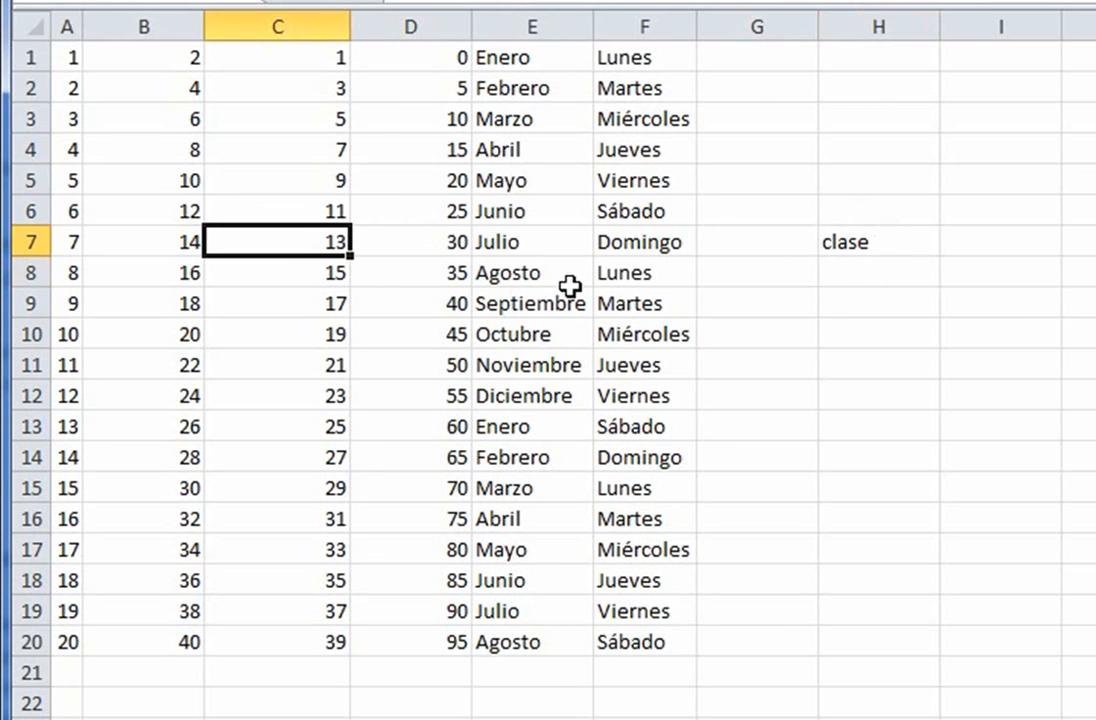
key(ctrl+e)
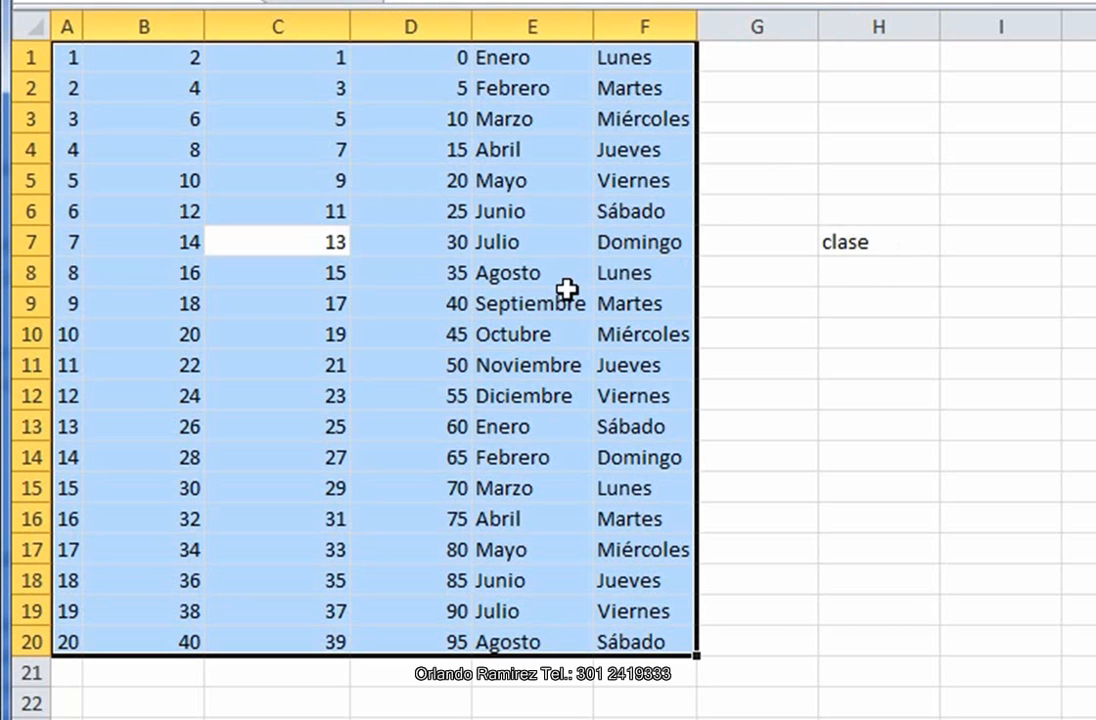
click(888, 248)
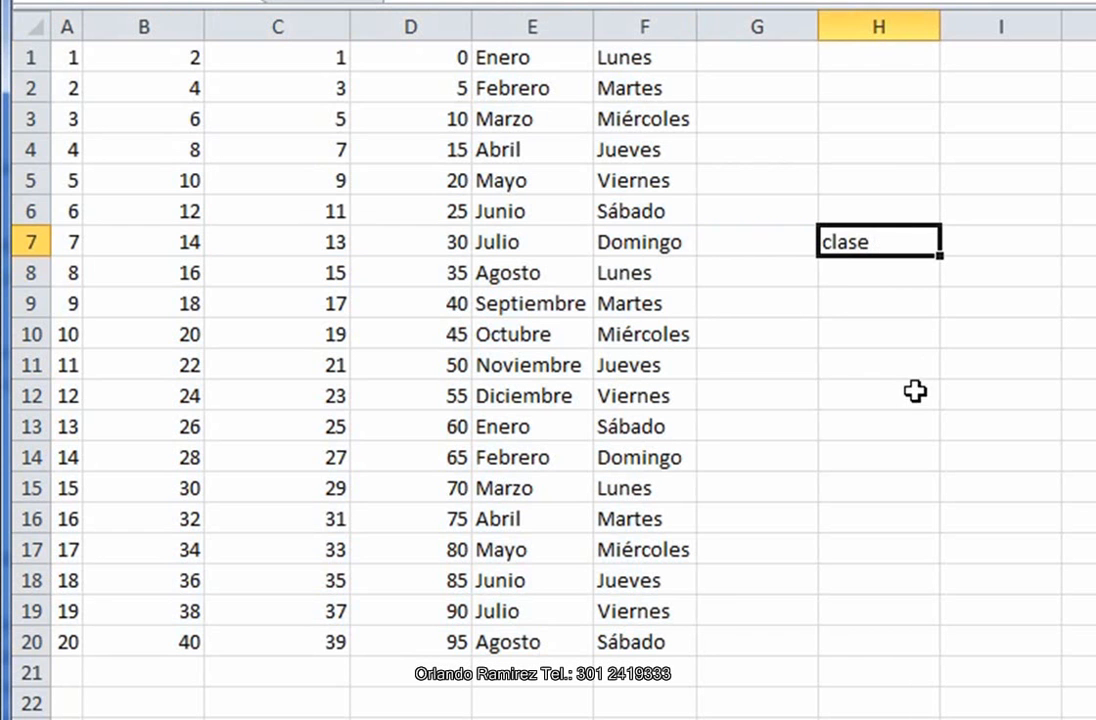
key(Delete)
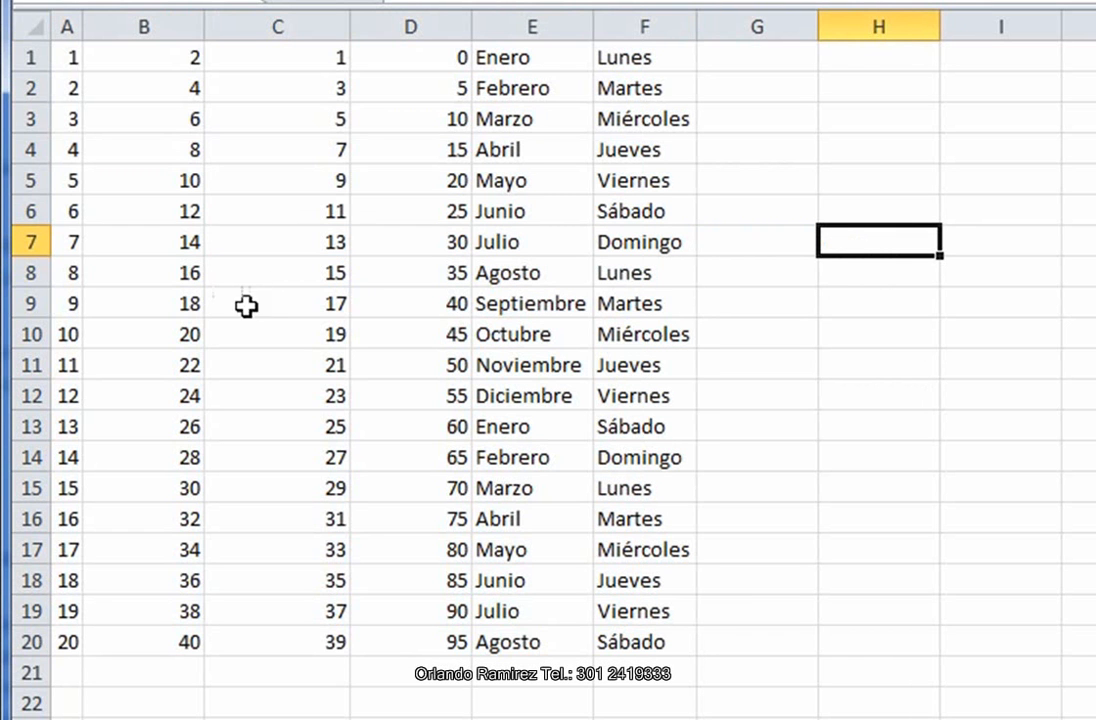